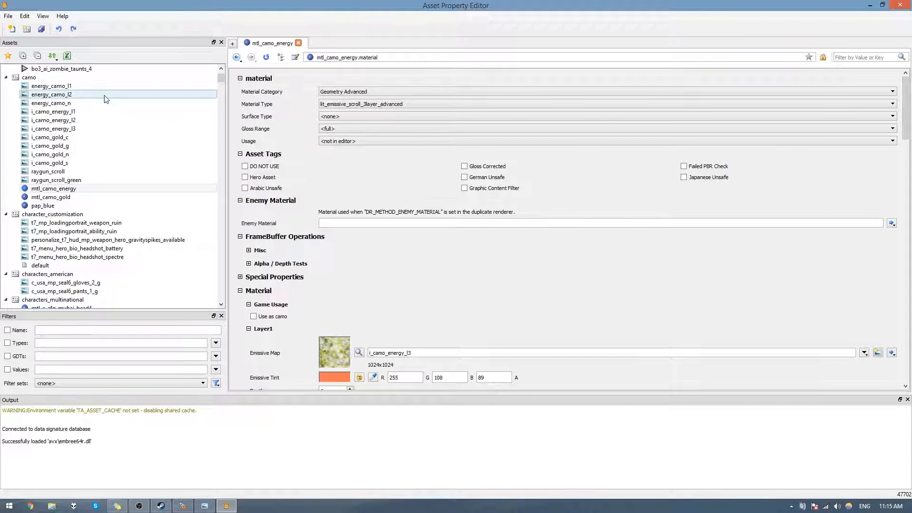
# Step: Create a new material asset named tutorial_pap in the camo GDT file
pyautogui.click(28, 79)
pyautogui.rightClick(28, 81)
pyautogui.click(49, 94)
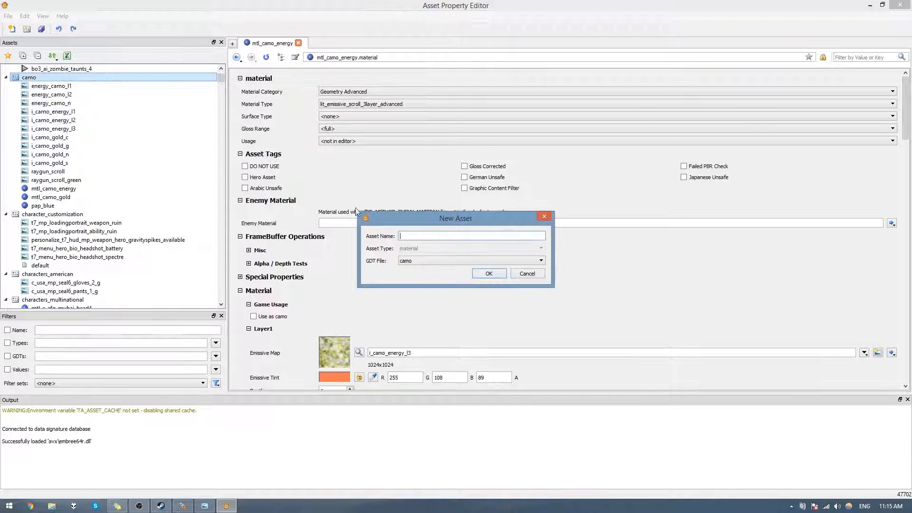
pyautogui.write('autorial_pap')
pyautogui.press('Return')
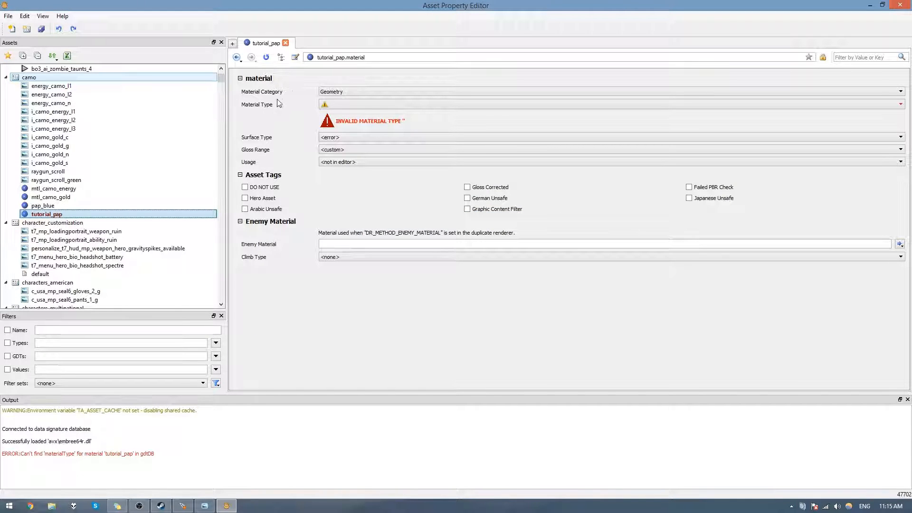
# Step: Set tutorial_pap's material category to Geometry Advanced and its material type to lit_emissive_scroll_3layer_advanced
pyautogui.click(365, 93)
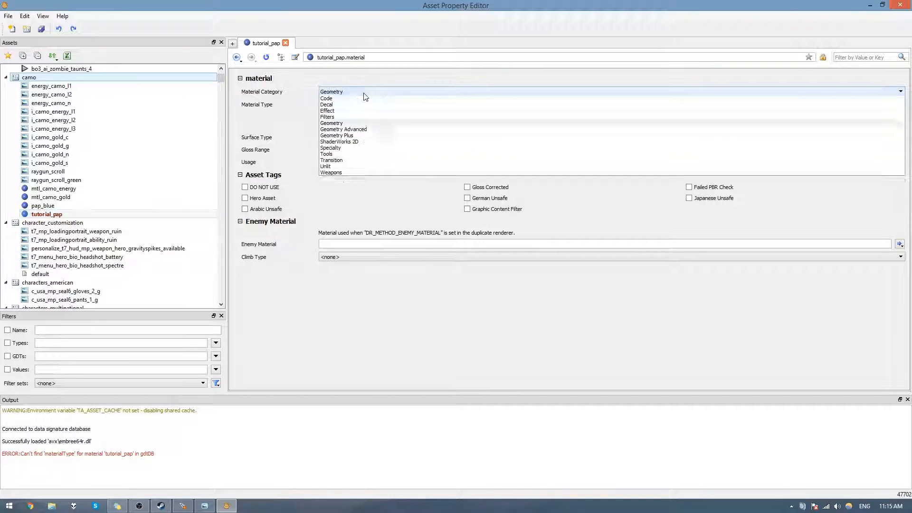
pyautogui.click(363, 143)
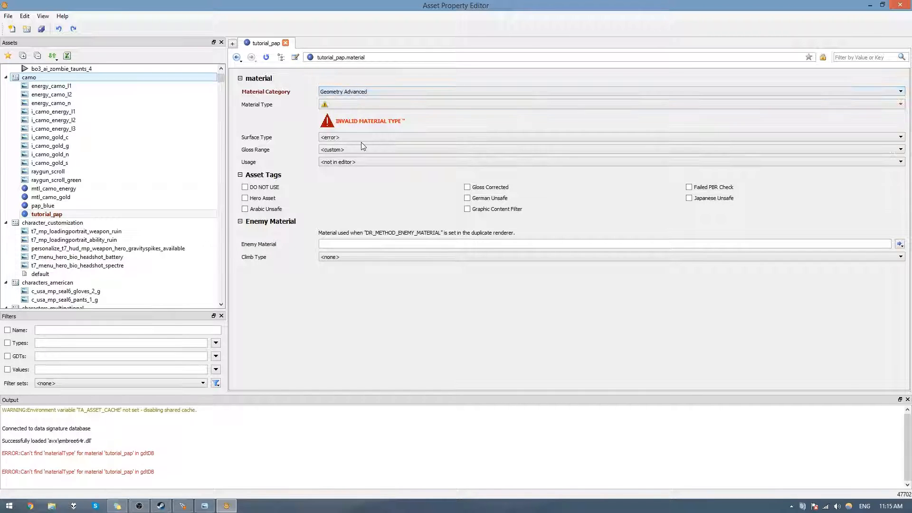
pyautogui.click(351, 108)
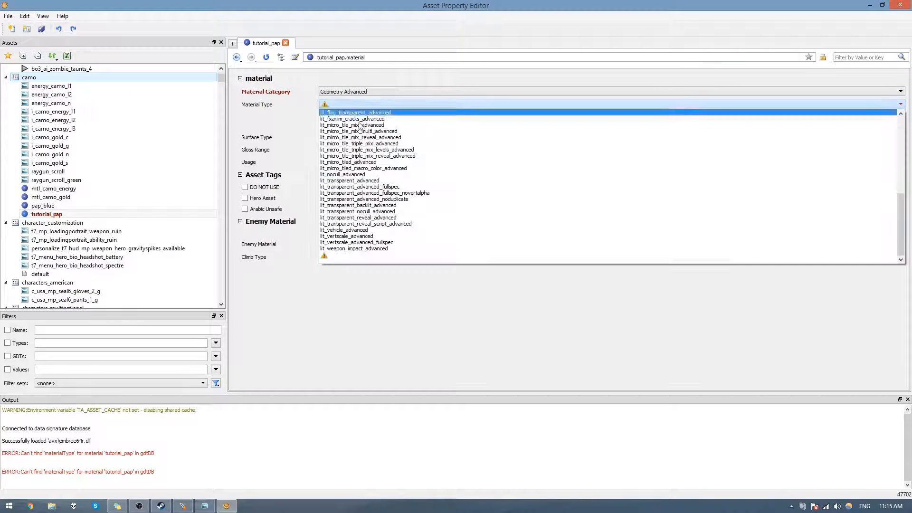
pyautogui.scroll(-6, 368, 164)
pyautogui.scroll(3, 368, 164)
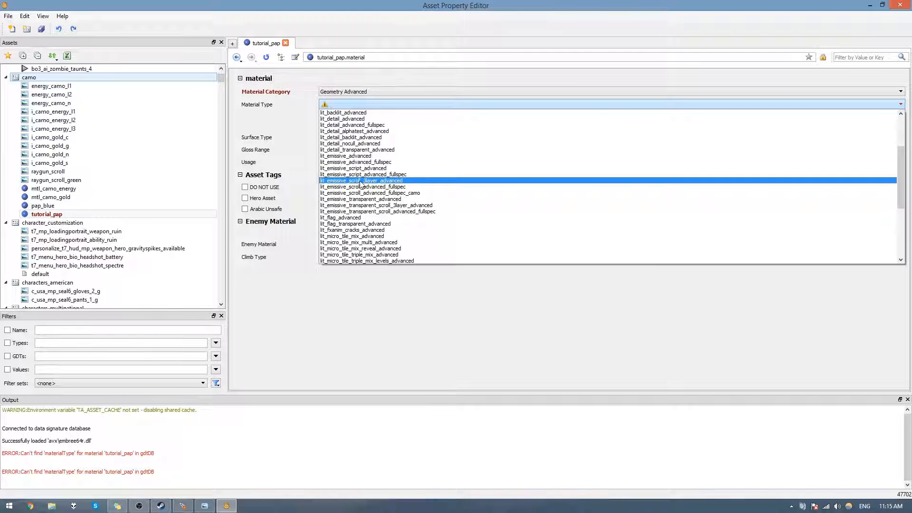
pyautogui.click(361, 180)
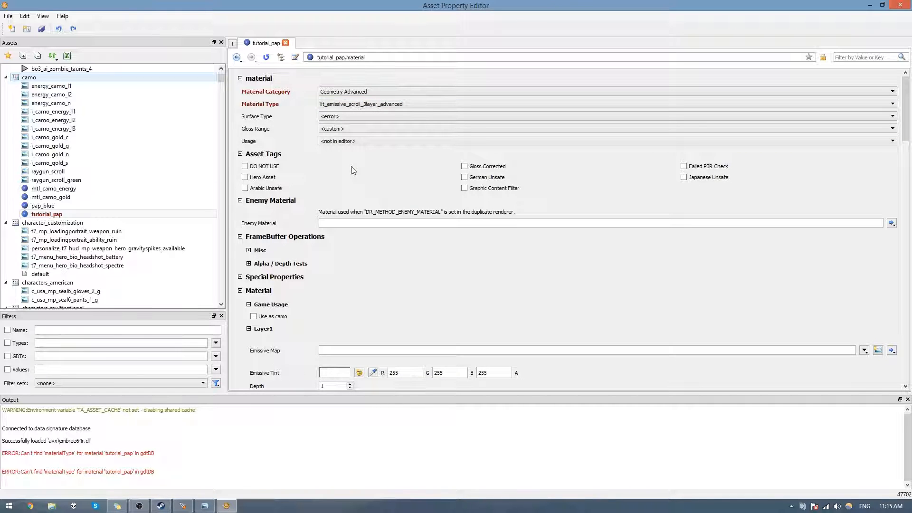
# Step: Set the material's surface type to <none> and its gloss range to <full>
pyautogui.click(353, 116)
pyautogui.click(350, 123)
pyautogui.click(327, 128)
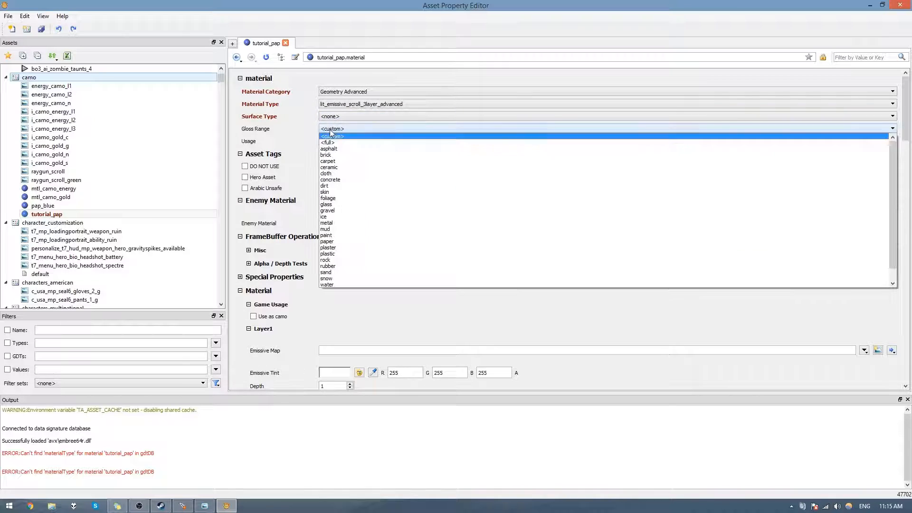
pyautogui.click(331, 142)
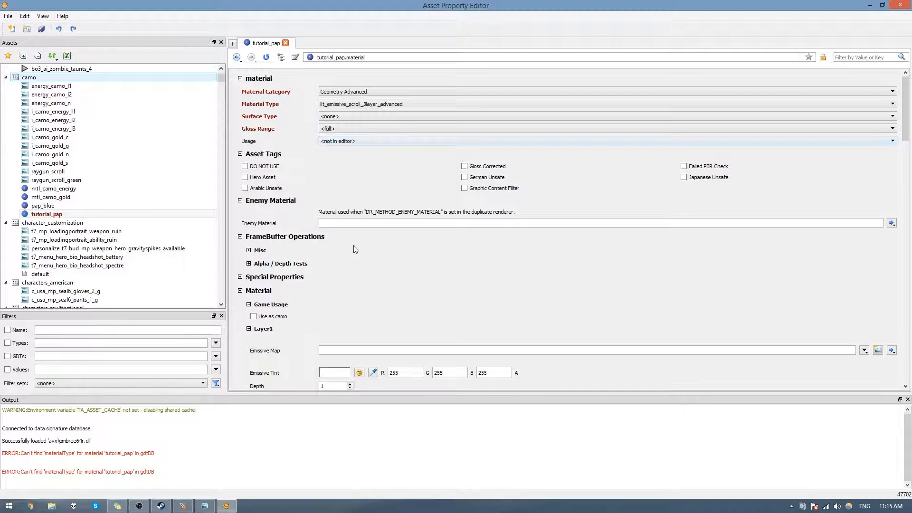
# Step: Look through the material's layer, color, normal, emissive and specular settings, and return to the Layer1 emissive map
pyautogui.scroll(-20, 354, 240)
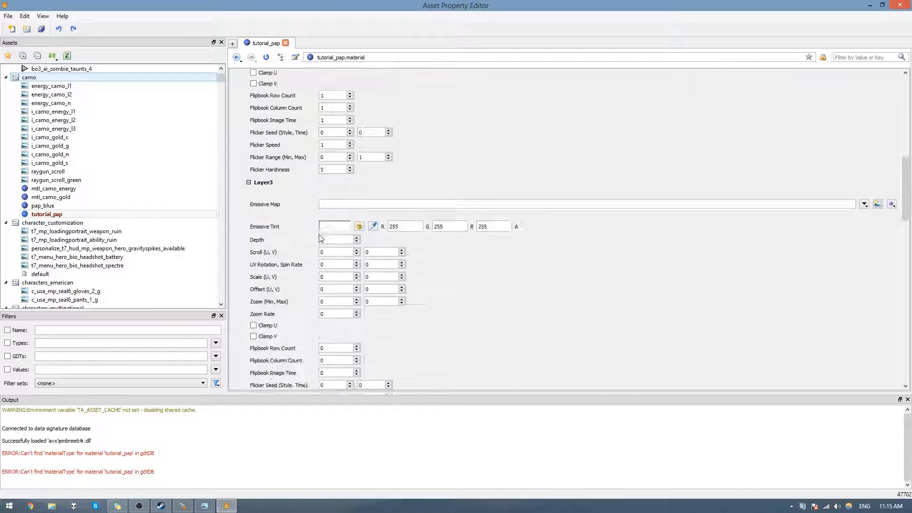
pyautogui.scroll(-8, 322, 237)
pyautogui.scroll(-1, 304, 232)
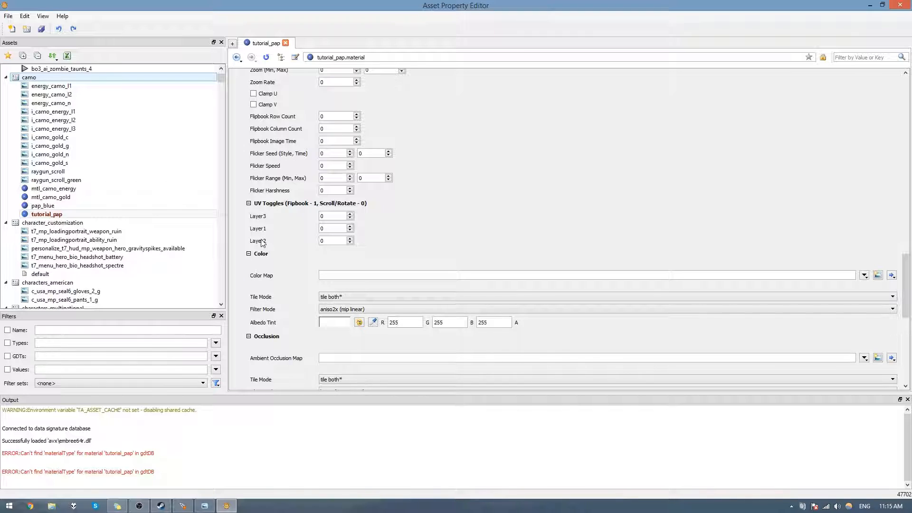
pyautogui.scroll(-10, 295, 235)
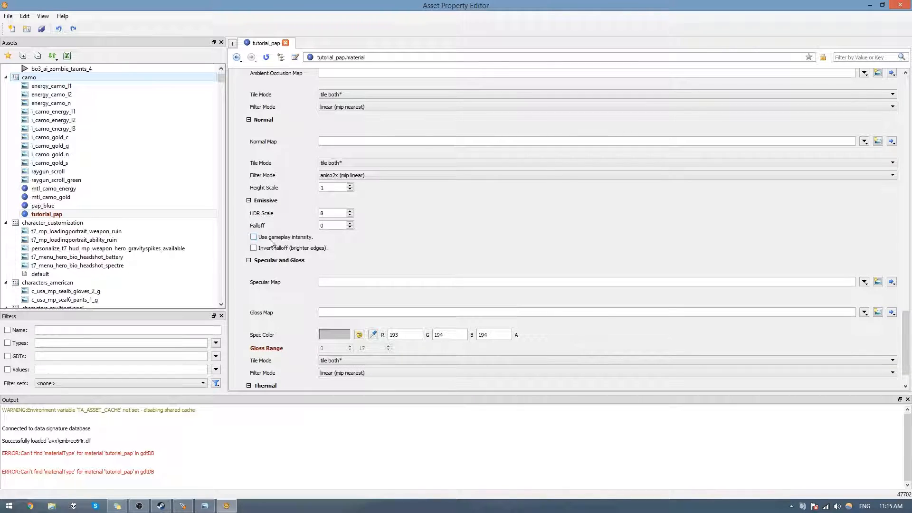
pyautogui.click(271, 239)
pyautogui.moveTo(905, 342); pyautogui.dragTo(879, 142)
pyautogui.click(364, 177)
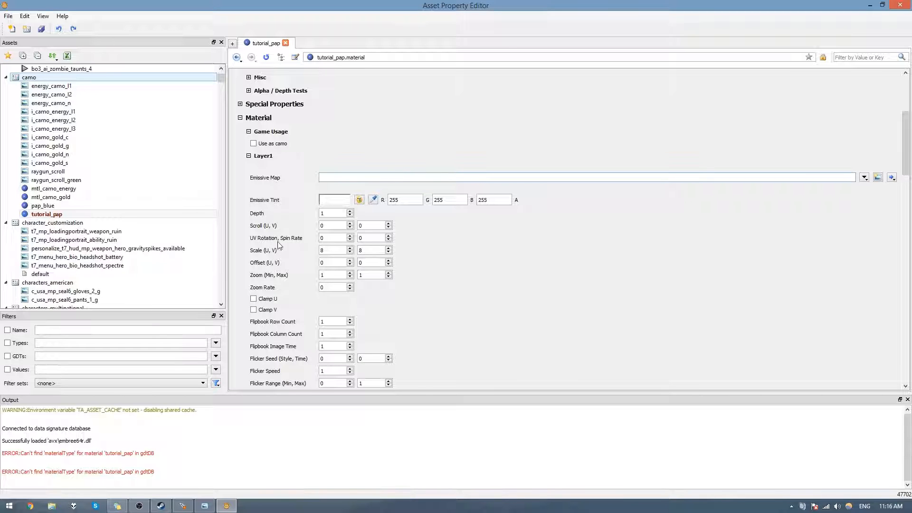
# Step: Switch to File Explorer and open the energy folder inside Black Ops III's texture_assets folder
pyautogui.click(51, 506)
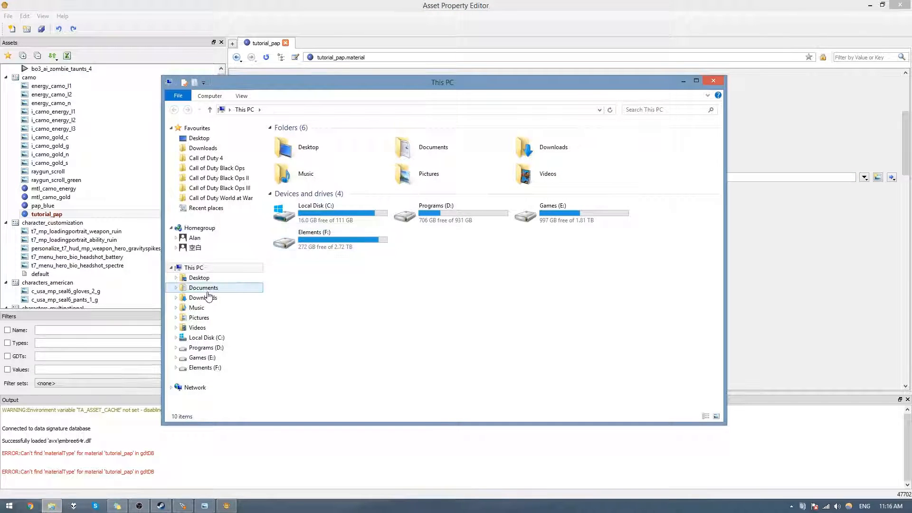
pyautogui.click(327, 245)
pyautogui.click(220, 188)
pyautogui.click(358, 168)
pyautogui.press('t')
pyautogui.press('Return')
pyautogui.doubleClick(322, 178)
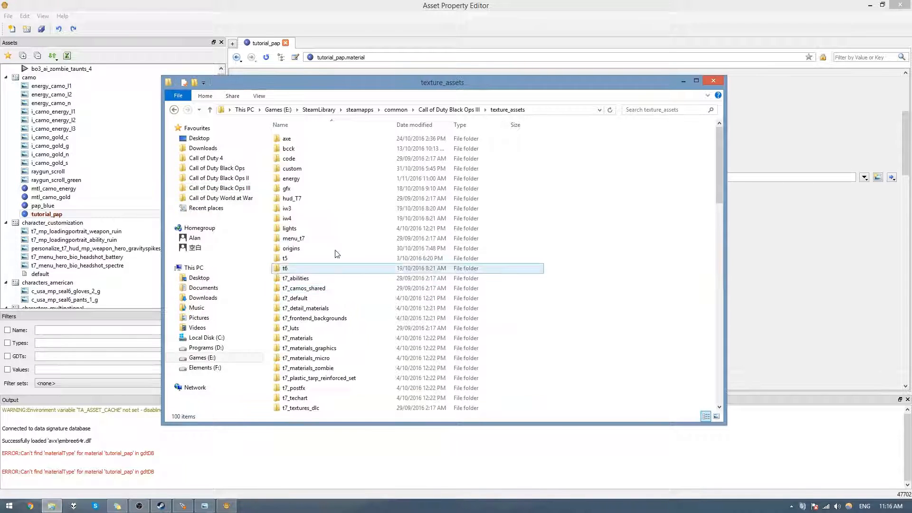
# Step: View the textures bg.tif, lines.tif, vein_1.tif and veins_2.tif one after another, and close the image viewer
pyautogui.doubleClick(308, 139)
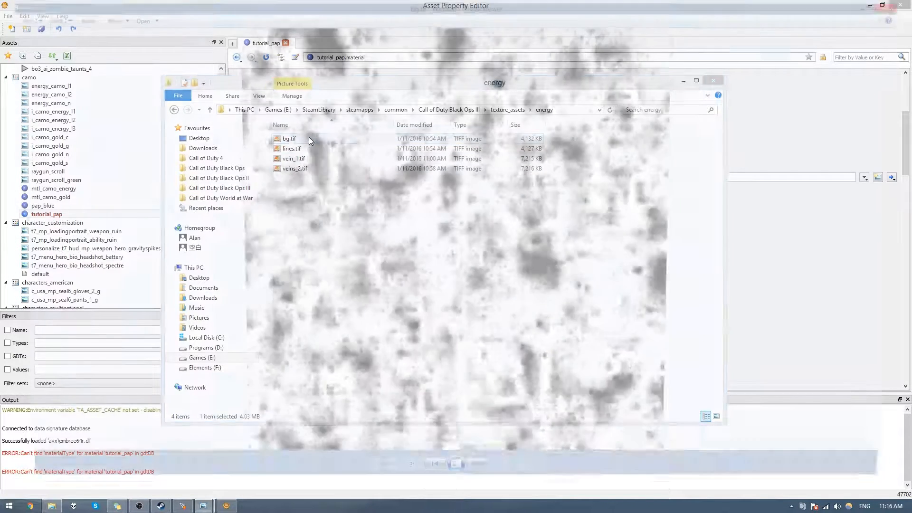
pyautogui.press('Right')
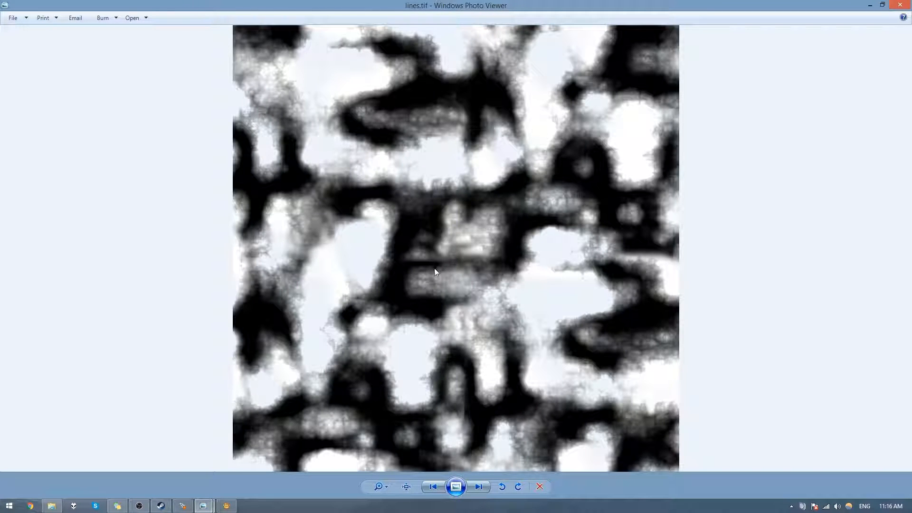
pyautogui.press('Right')
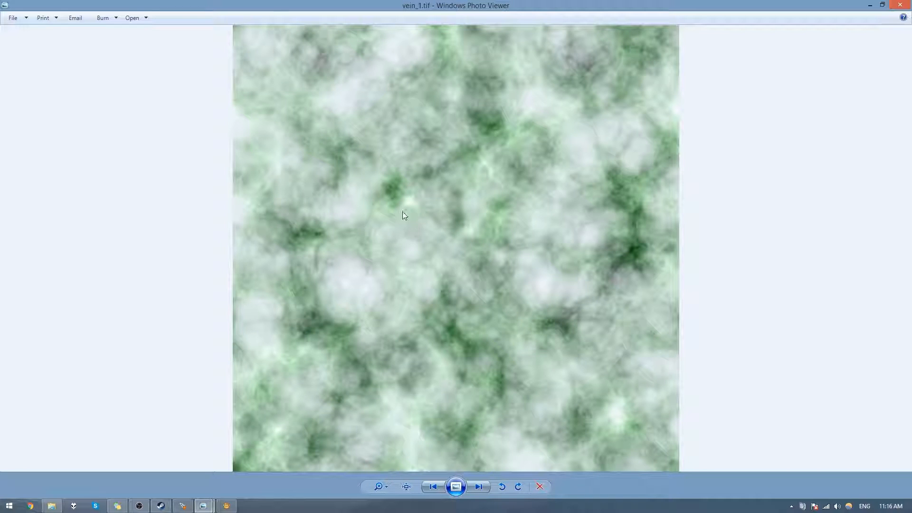
pyautogui.press('Right')
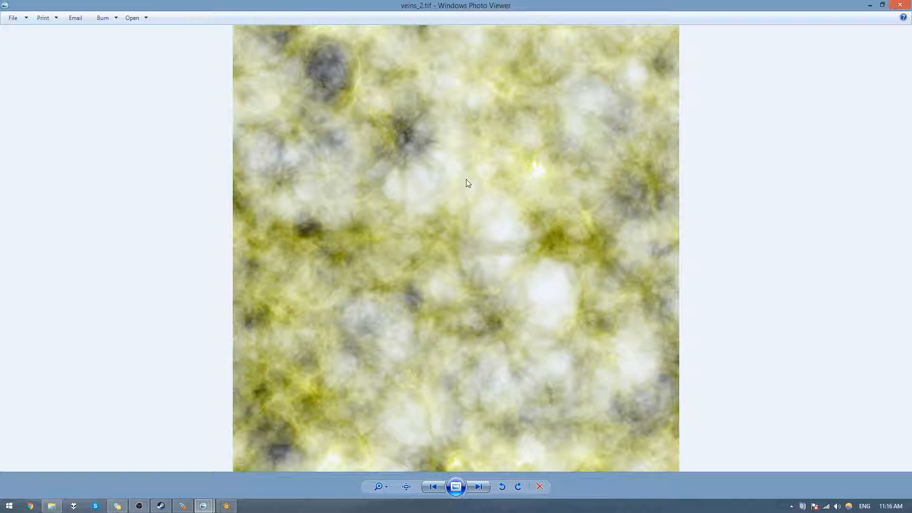
pyautogui.click(895, 3)
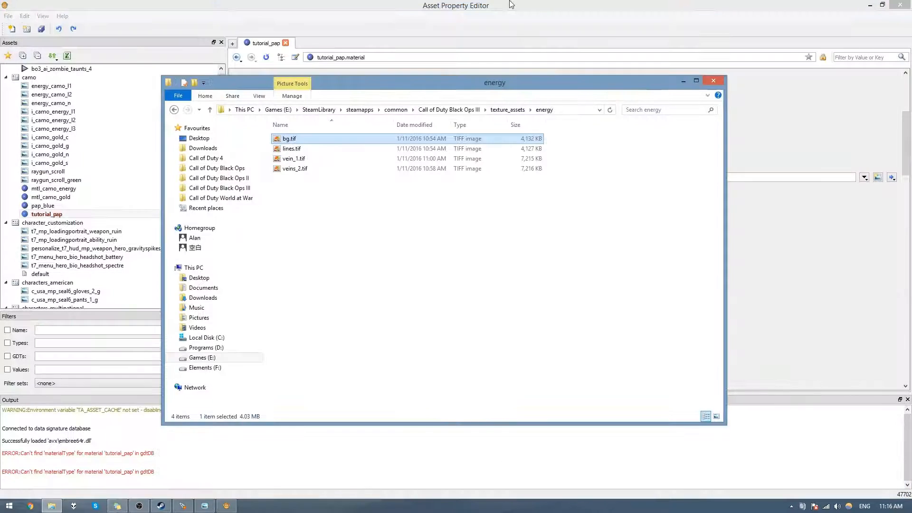
# Step: Switch back to Asset Property Editor and create an image asset named i_tutorial_pap_l1 for the Layer1 emissive map
pyautogui.click(509, 3)
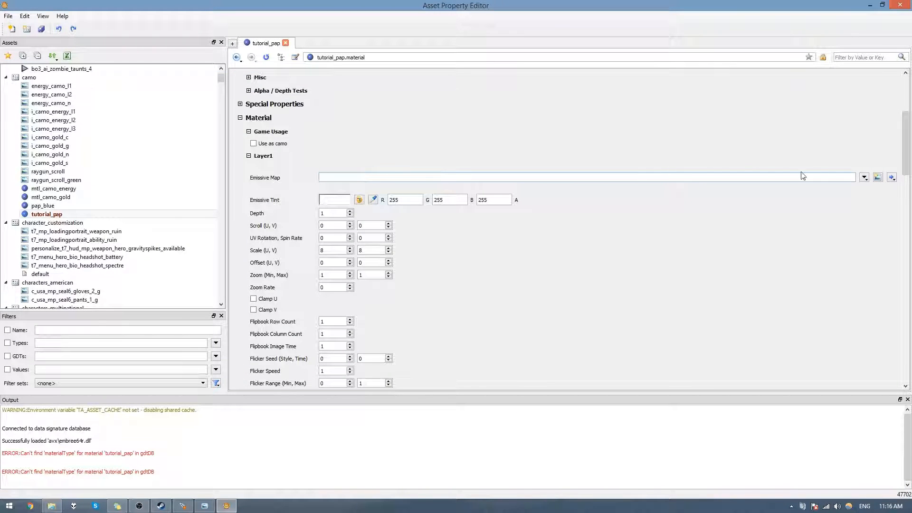
pyautogui.click(878, 177)
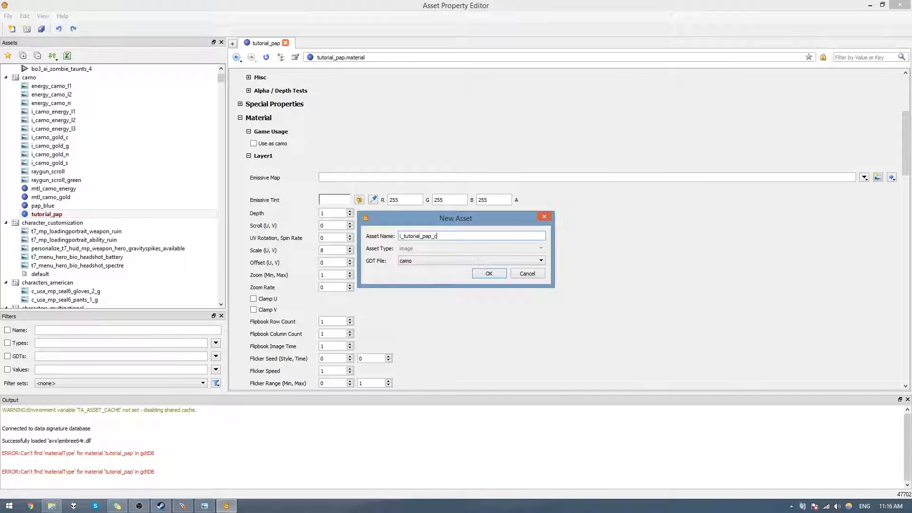
pyautogui.write('_c')
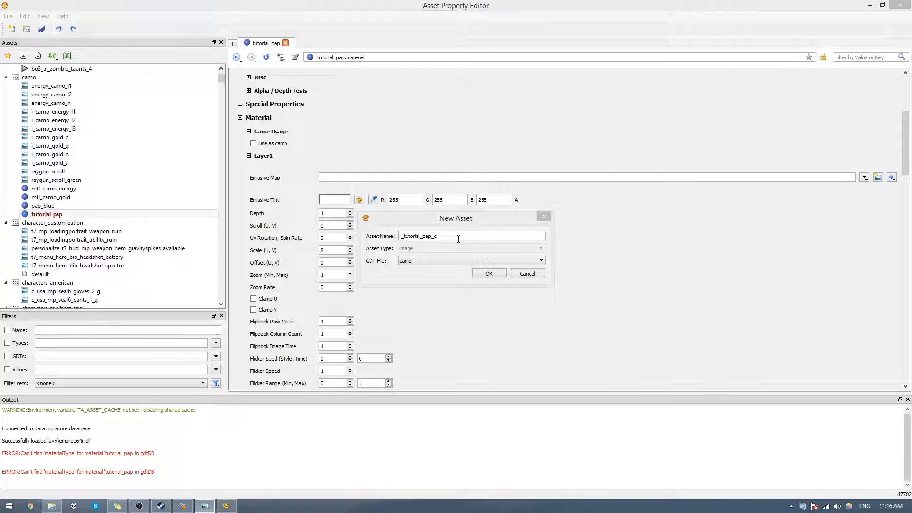
pyautogui.click(459, 238)
pyautogui.press('BackSpace')
pyautogui.write('l1')
pyautogui.press('Return')
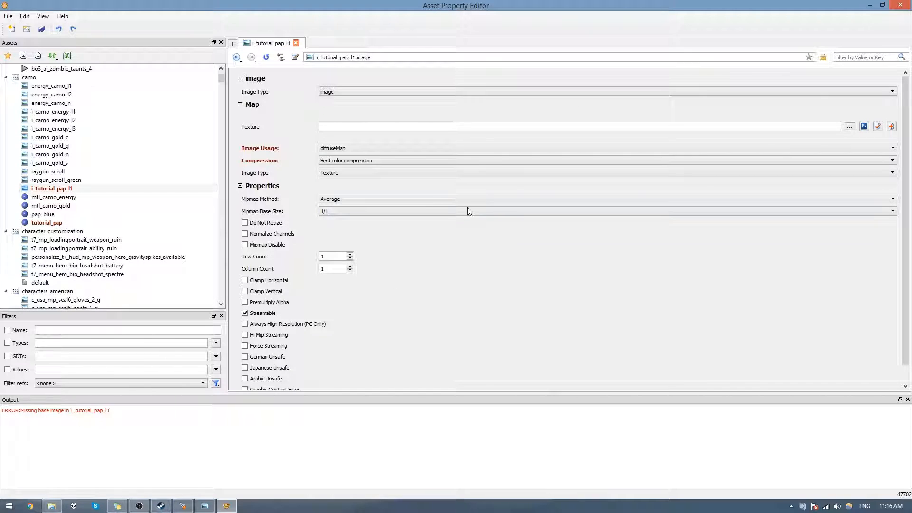
# Step: Assign veins_2.tif from the energy folder as i_tutorial_pap_l1's texture and reopen the tutorial_pap material
pyautogui.click(849, 126)
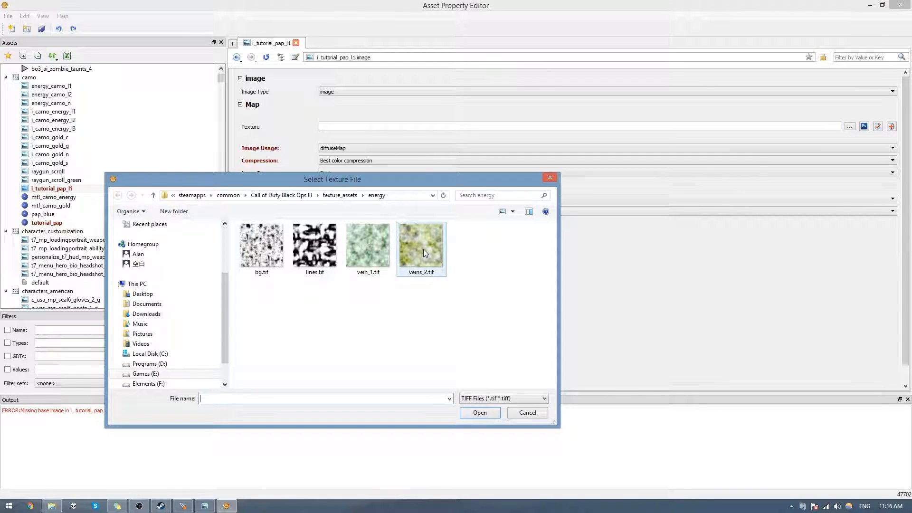
pyautogui.doubleClick(424, 249)
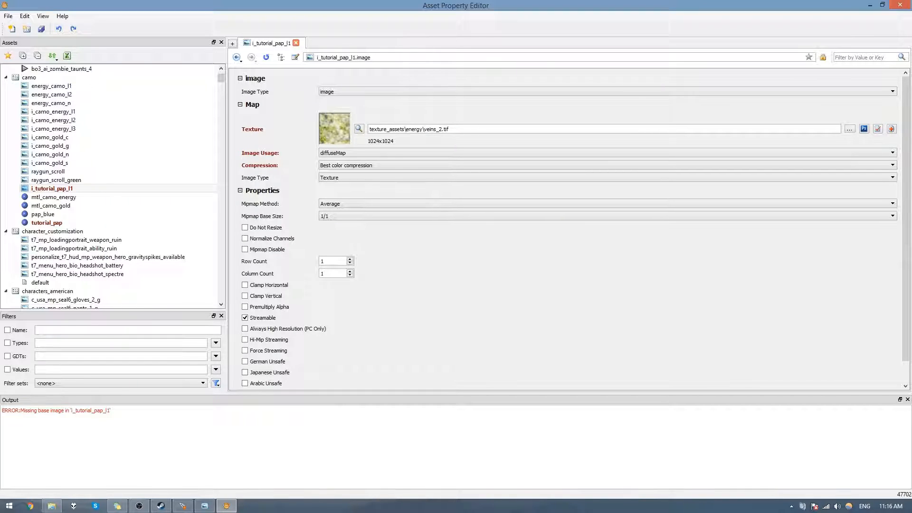
pyautogui.click(52, 223)
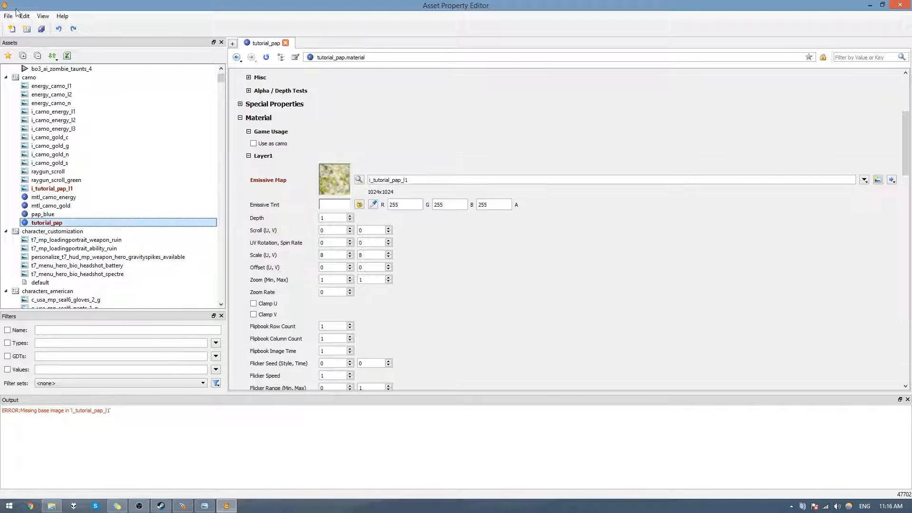
# Step: Show the material preview and dock it above the asset list
pyautogui.click(43, 16)
pyautogui.moveTo(61, 36)
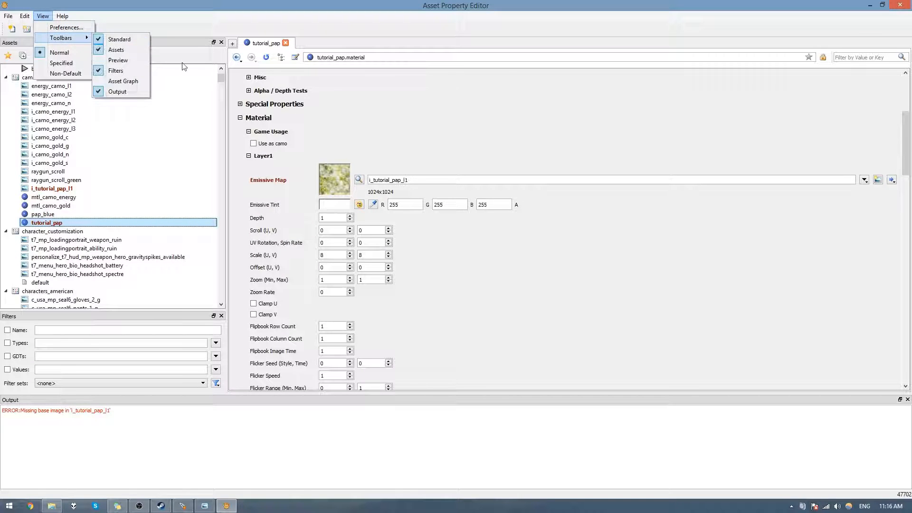
pyautogui.click(137, 64)
pyautogui.moveTo(0, 58); pyautogui.dragTo(93, 55)
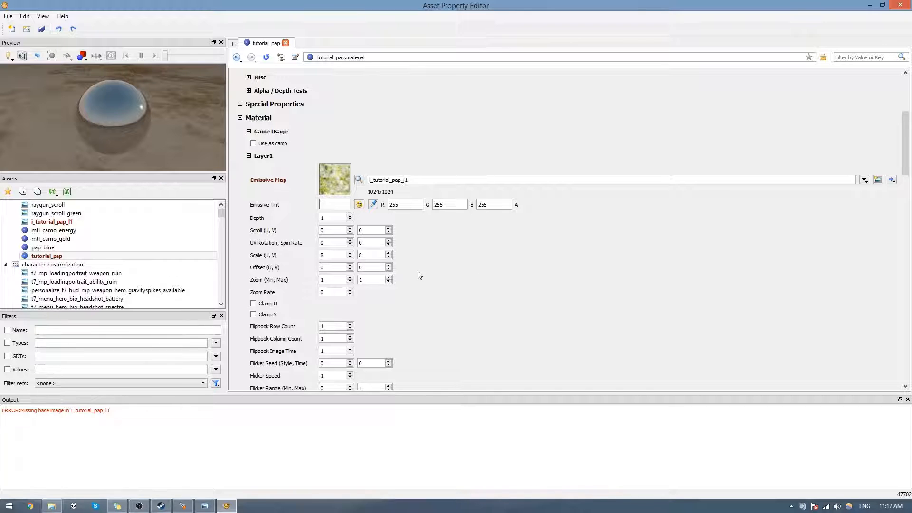
# Step: Create an image asset named i_tutorial_pap_l3 for the Layer3 emissive map and assign vein_1.tif as its texture
pyautogui.scroll(-5, 332, 262)
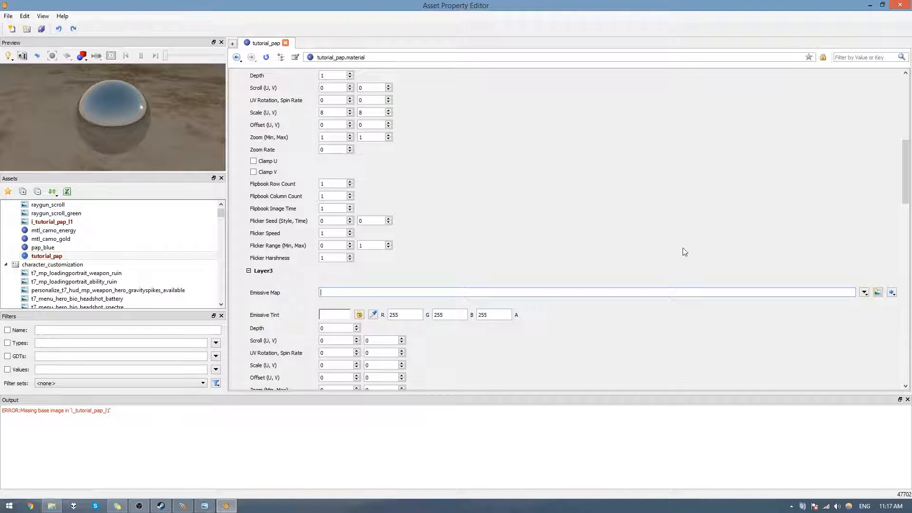
pyautogui.click(878, 294)
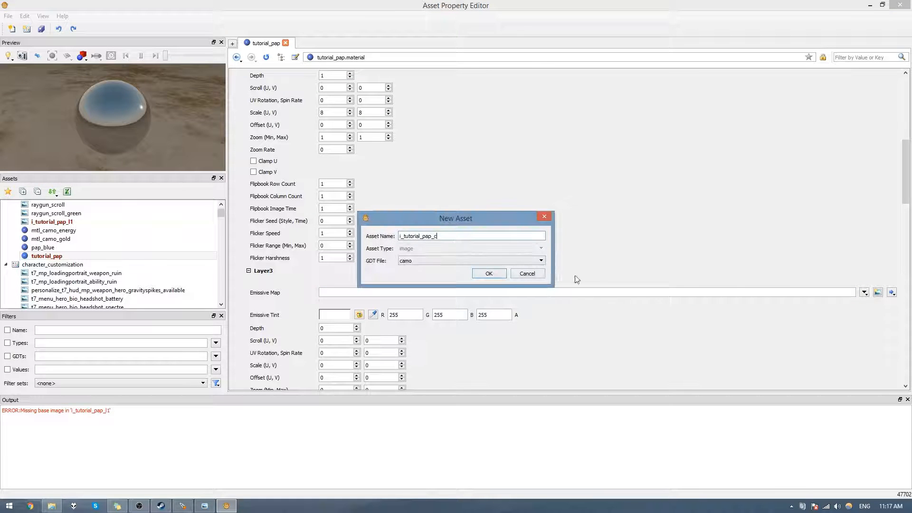
pyautogui.press('BackSpace')
pyautogui.write('l3')
pyautogui.press('Return')
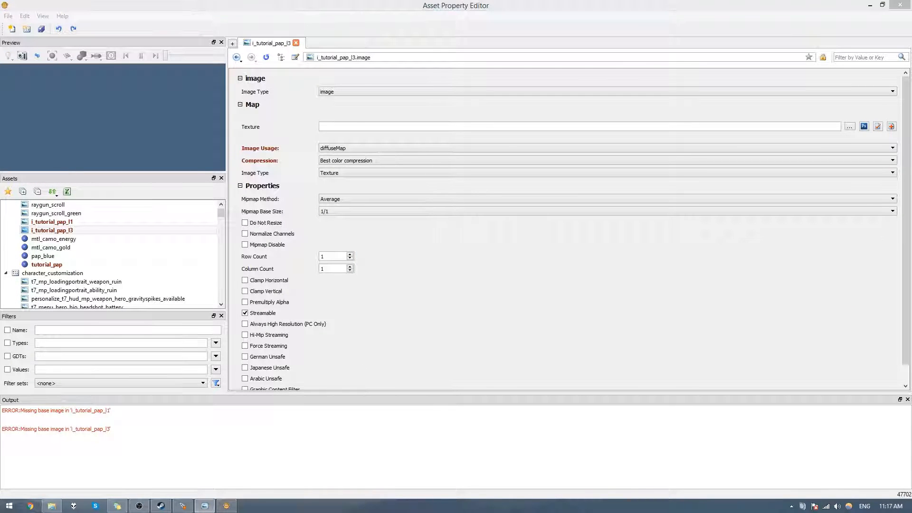
pyautogui.click(849, 126)
pyautogui.doubleClick(363, 254)
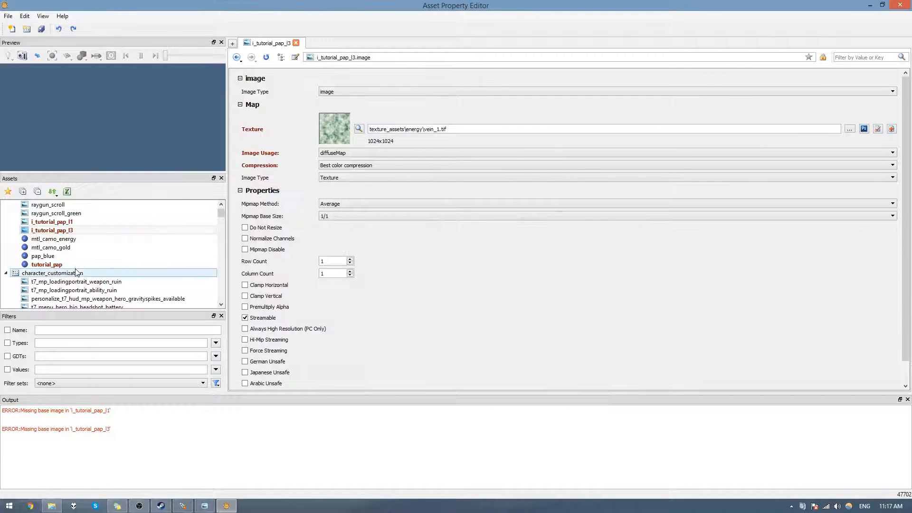
# Step: In the tutorial_pap material, create an image asset named i_tutorial_pap_c for the Layer2 emissive map
pyautogui.scroll(-8, 522, 266)
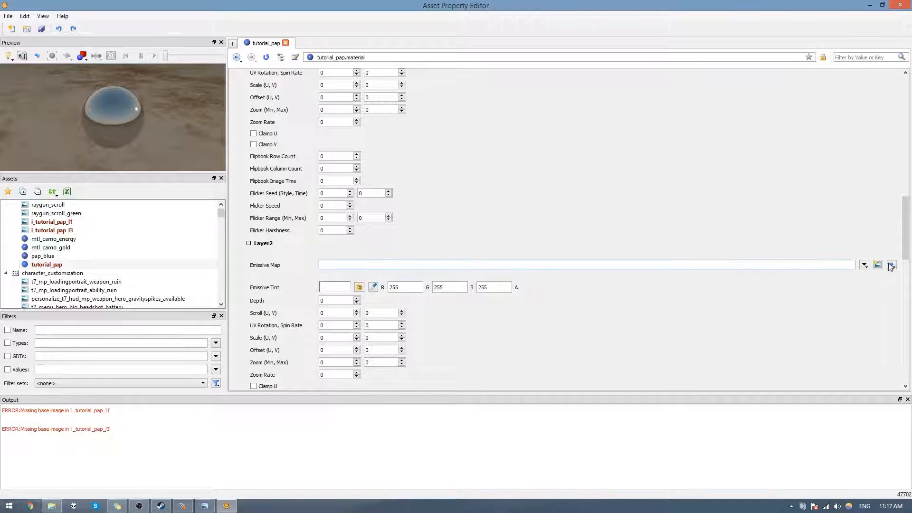
pyautogui.click(891, 265)
pyautogui.click(484, 274)
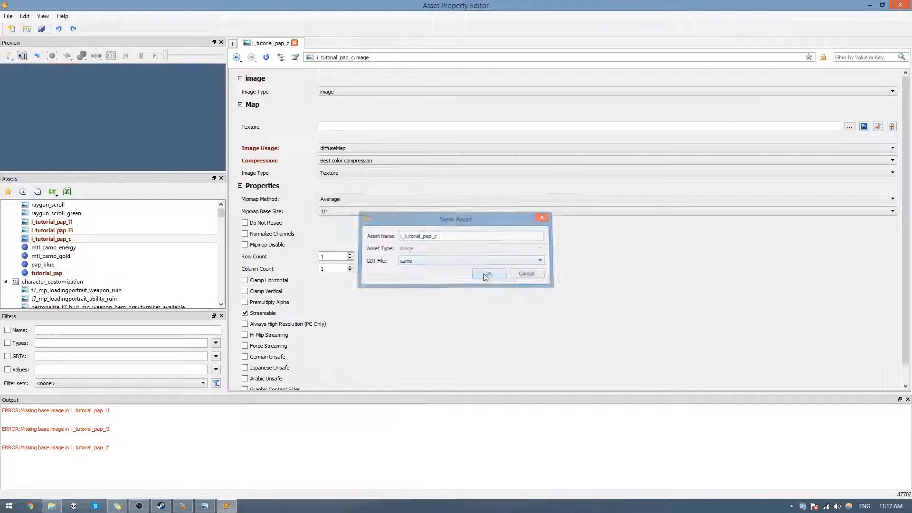
# Step: Browse for i_tutorial_pap_c's texture and compare enlarged thumbnails of bg.tif, lines.tif, vein_1.tif and veins_2.tif in the energy folder
pyautogui.click(849, 127)
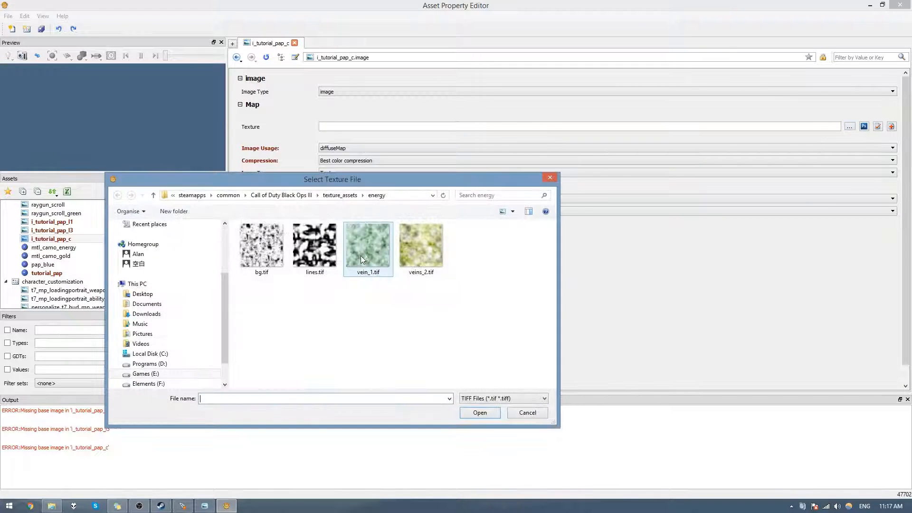
pyautogui.click(257, 256)
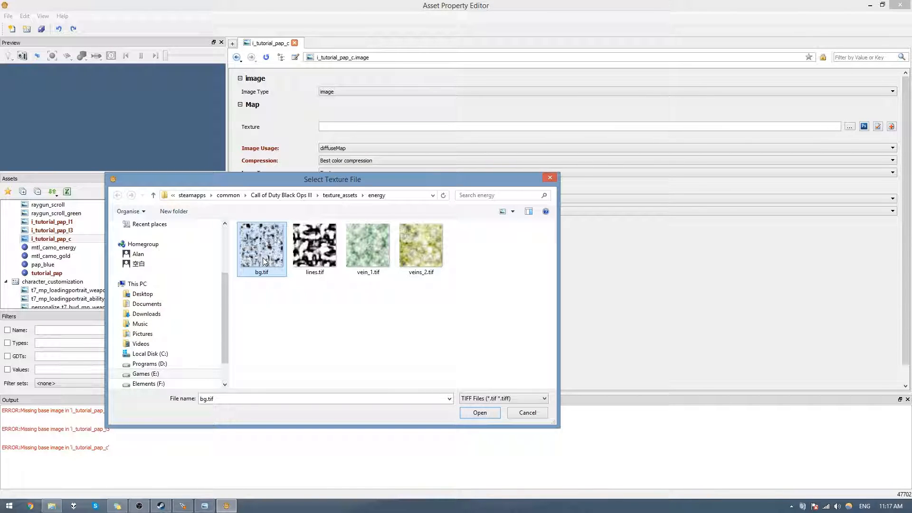
pyautogui.click(375, 241)
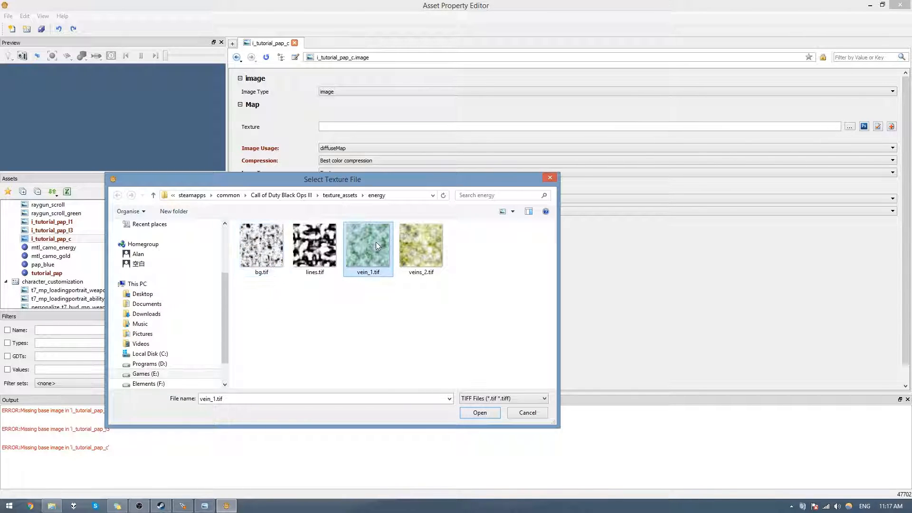
pyautogui.click(263, 252)
pyautogui.keyDown('ctrl'); pyautogui.scroll(4, 267, 260); pyautogui.keyUp('ctrl')
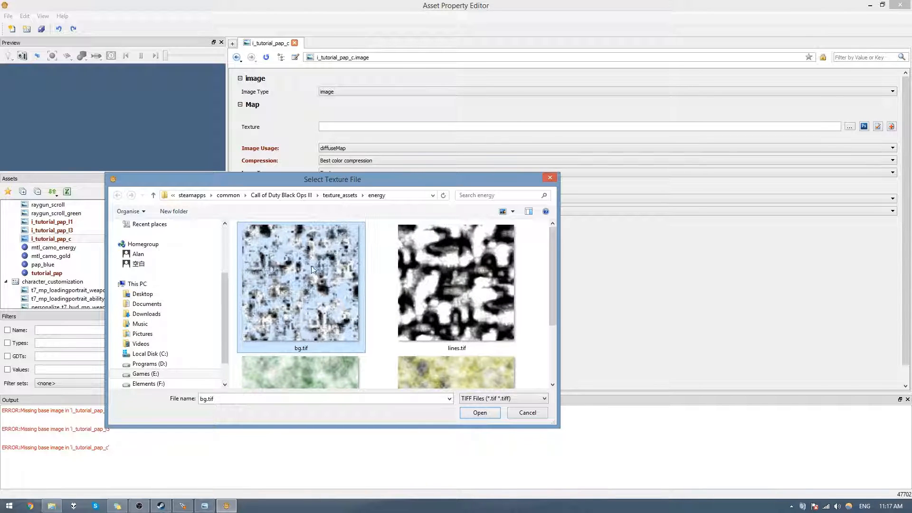
pyautogui.click(440, 275)
pyautogui.keyDown('ctrl'); pyautogui.scroll(1, 440, 276); pyautogui.keyUp('ctrl')
pyautogui.click(441, 280)
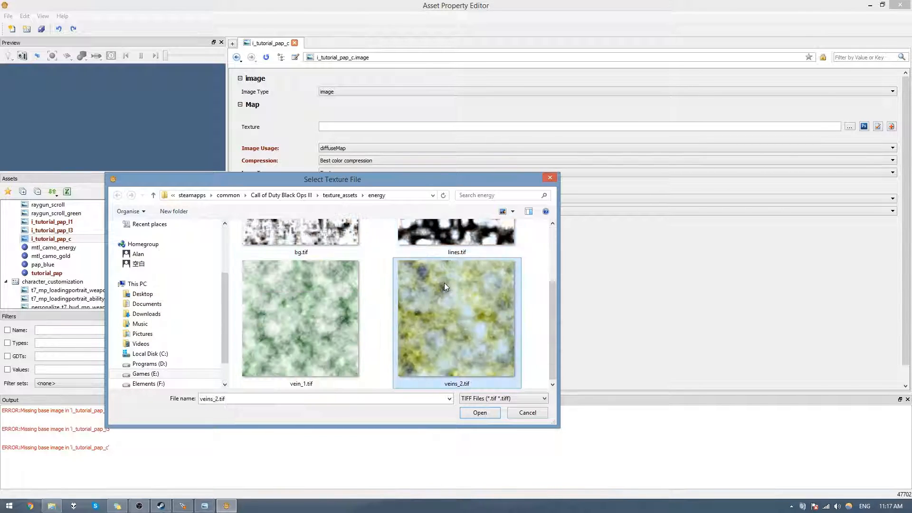
pyautogui.click(298, 318)
pyautogui.scroll(2, 298, 317)
pyautogui.click(284, 270)
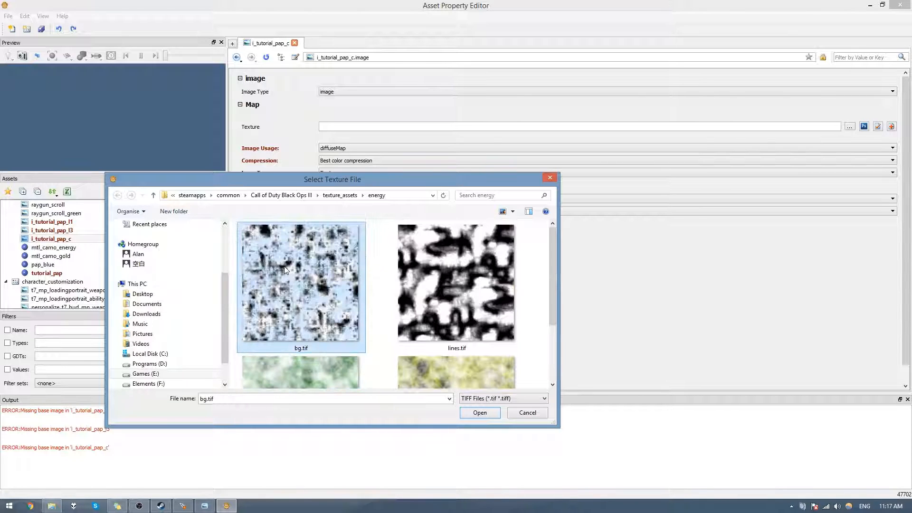
pyautogui.scroll(-2, 286, 268)
pyautogui.click(427, 300)
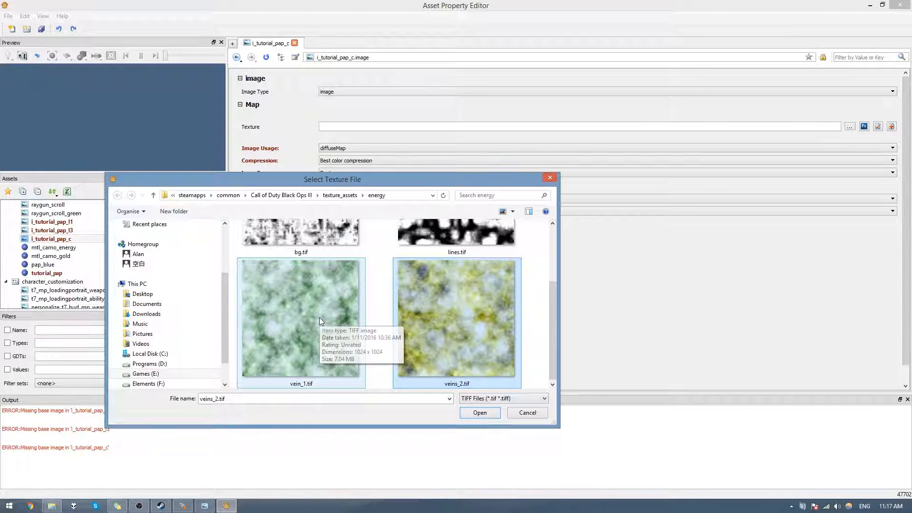
pyautogui.click(304, 316)
# Step: Launch Photoshop, open bg.tif from the energy folder in it and display only its Alpha 1 channel
pyautogui.press('super')
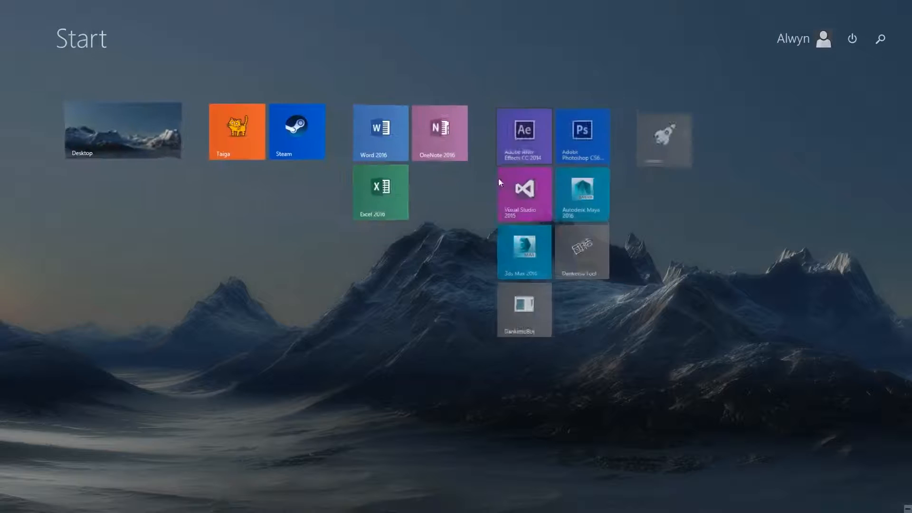
pyautogui.click(578, 125)
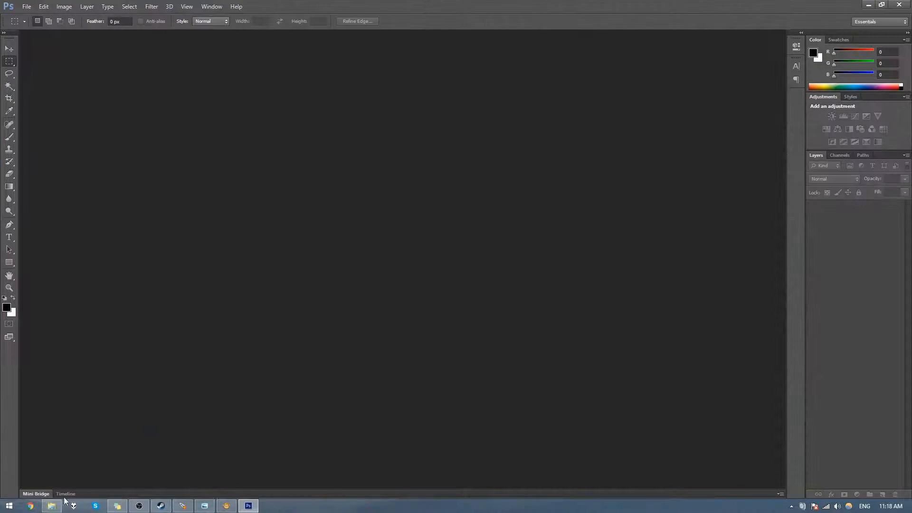
pyautogui.click(54, 506)
pyautogui.moveTo(290, 139); pyautogui.dragTo(97, 209)
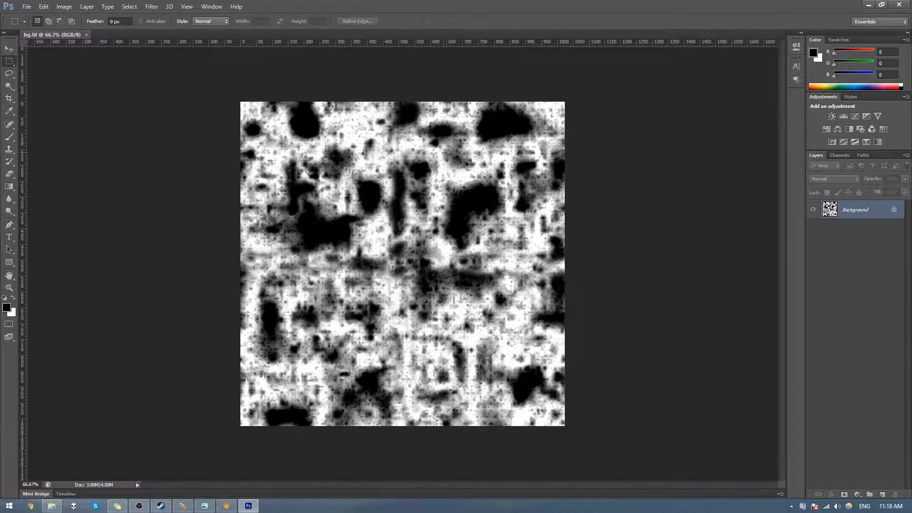
pyautogui.click(839, 155)
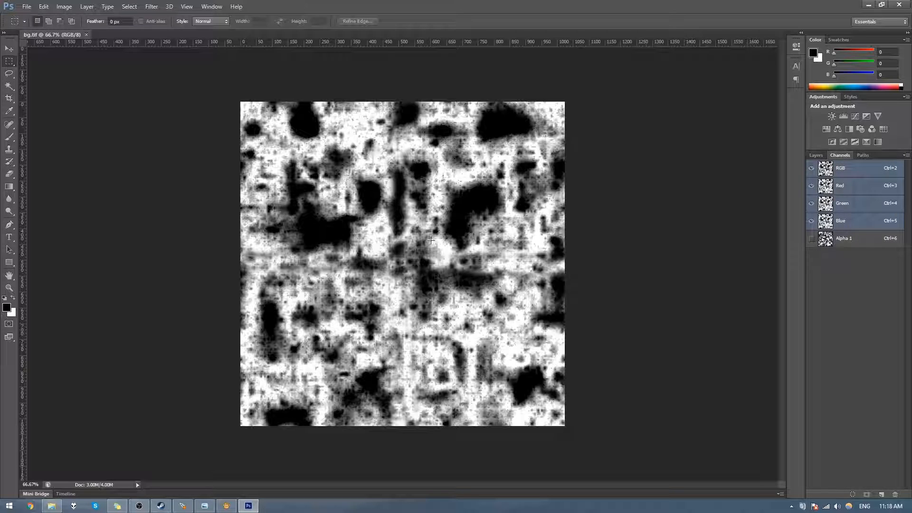
pyautogui.click(859, 239)
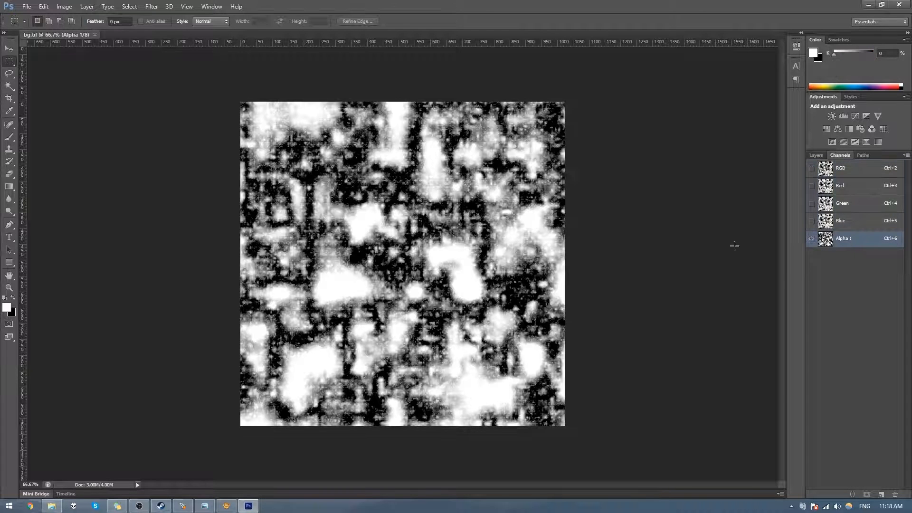
# Step: Delete bg.tif's Alpha 1 channel and paste a copy of the whole image into a new alpha channel
pyautogui.rightClick(862, 243)
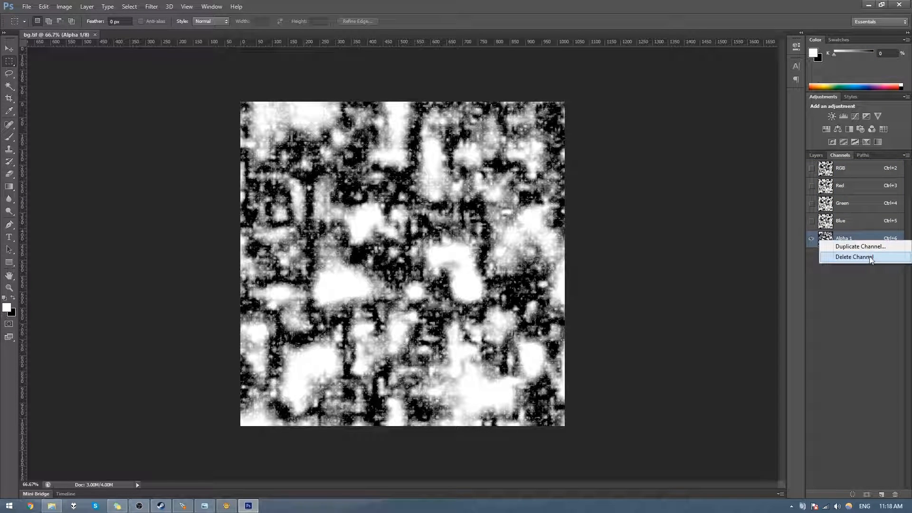
pyautogui.click(864, 257)
pyautogui.hotkey('ctrl', 'a')
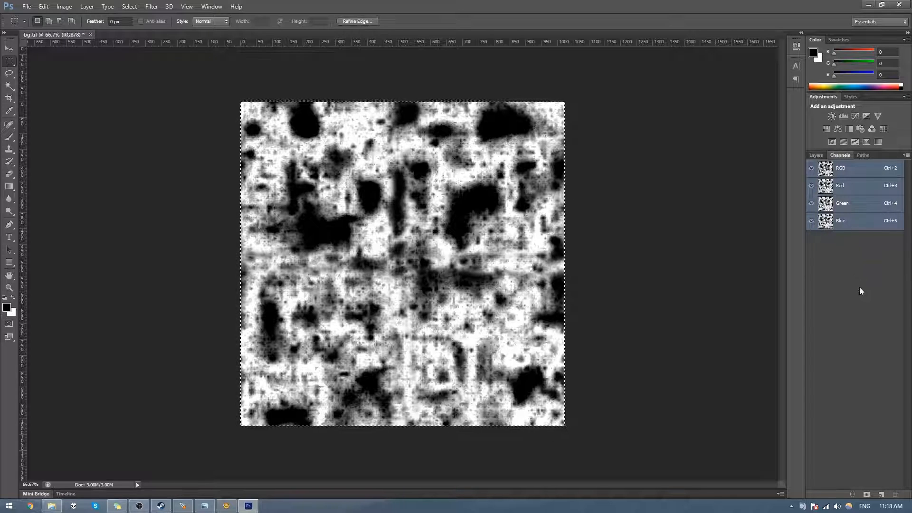
pyautogui.click(881, 495)
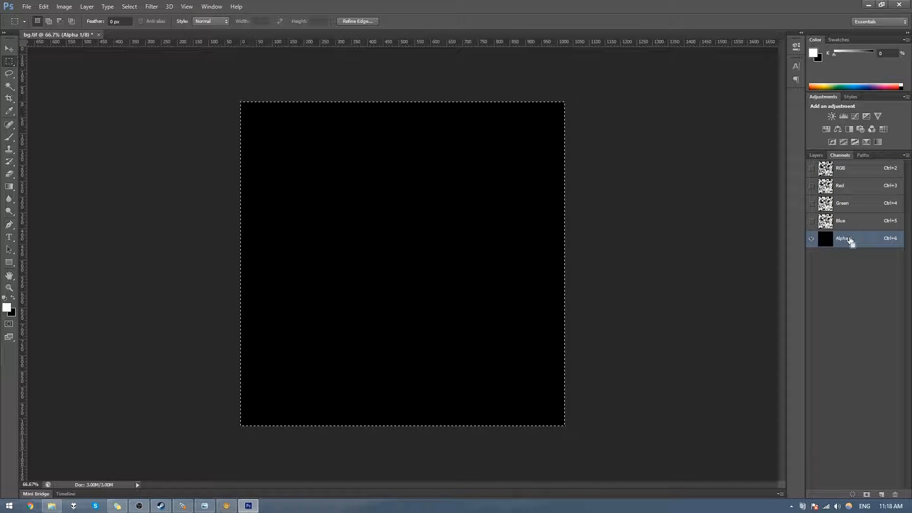
pyautogui.hotkey('ctrl', 'v')
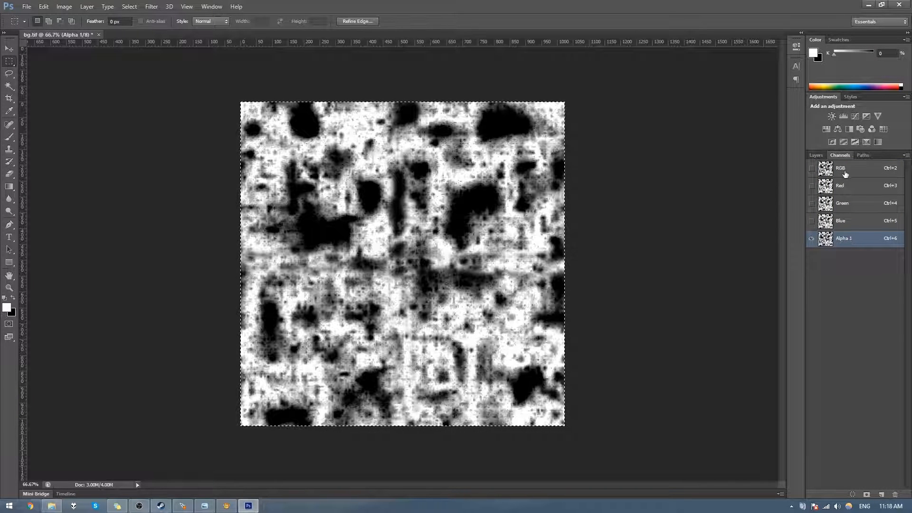
# Step: Show the RGB channels together with the new alpha channel and invert the alpha channel
pyautogui.click(811, 169)
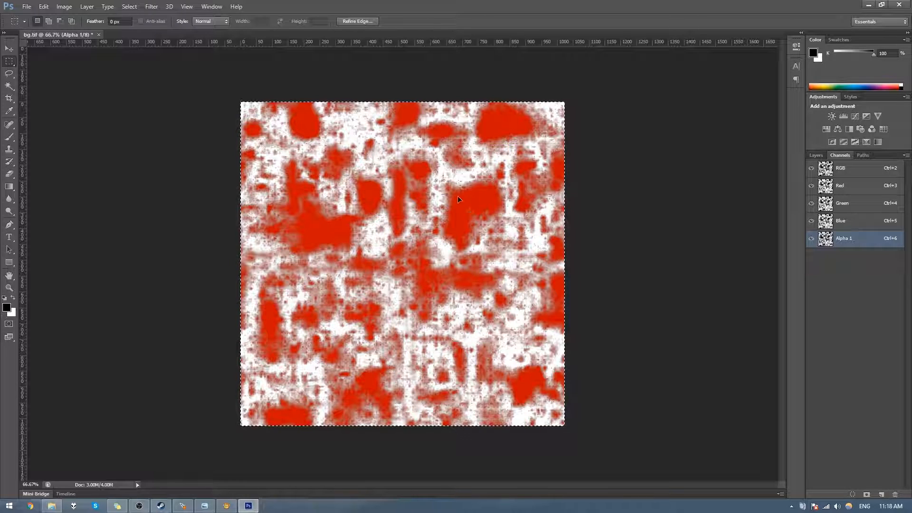
pyautogui.press('x')
pyautogui.click(58, 6)
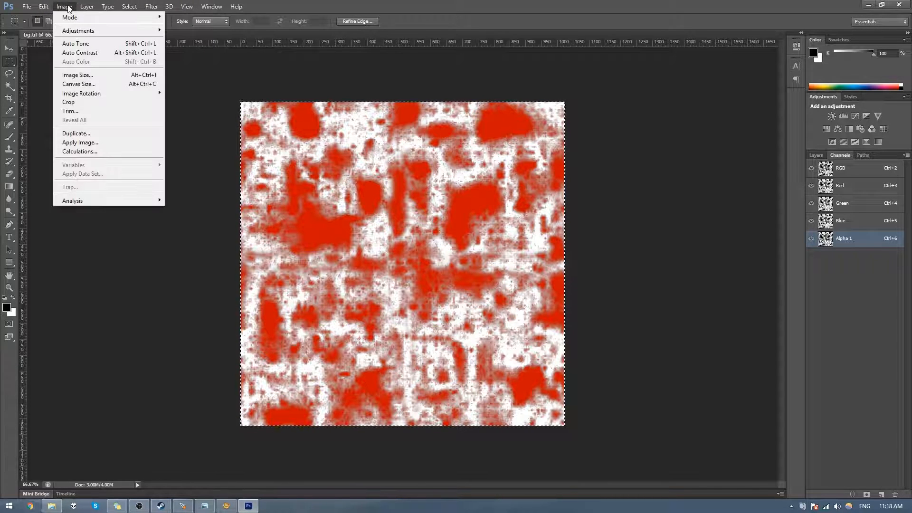
pyautogui.moveTo(88, 31)
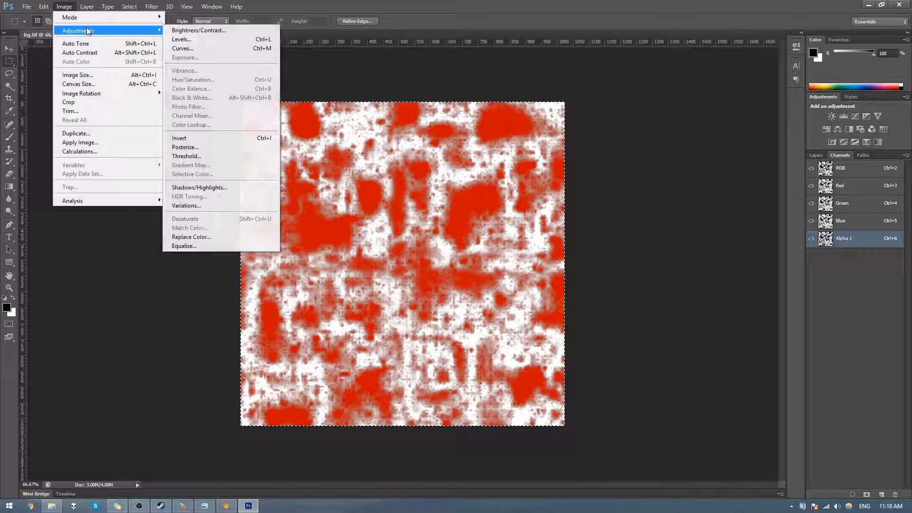
pyautogui.click(220, 138)
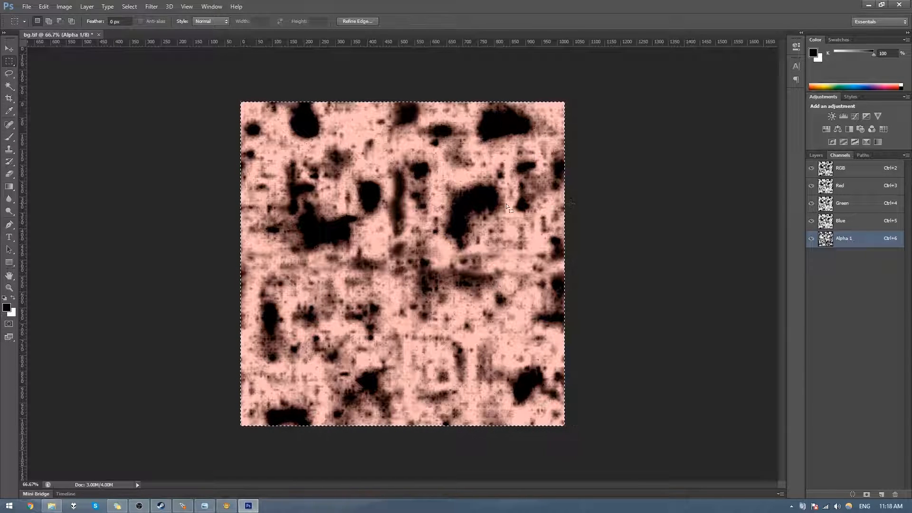
# Step: Switch back to Asset Property Editor and assign bg.tif as i_tutorial_pap_c's texture
pyautogui.hotkey('alt', 'Tab')
pyautogui.hotkey('alt', 'Tab')
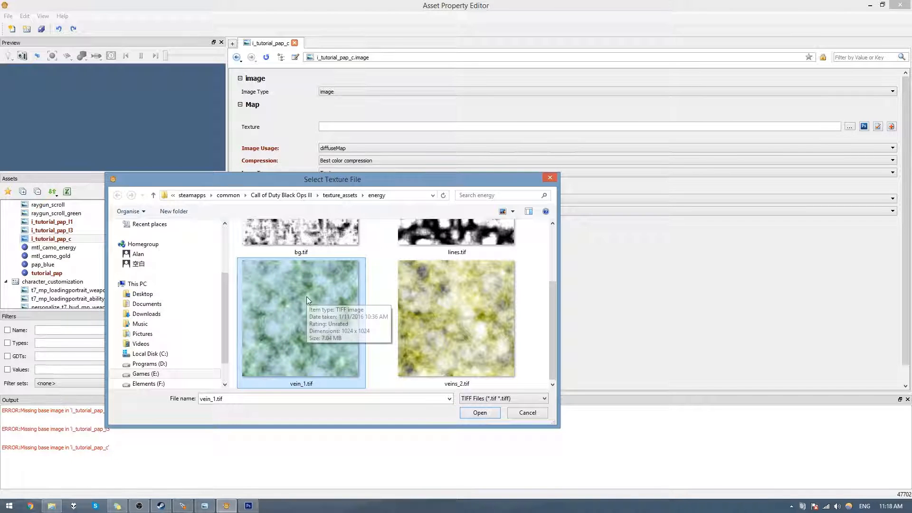
pyautogui.scroll(2, 306, 296)
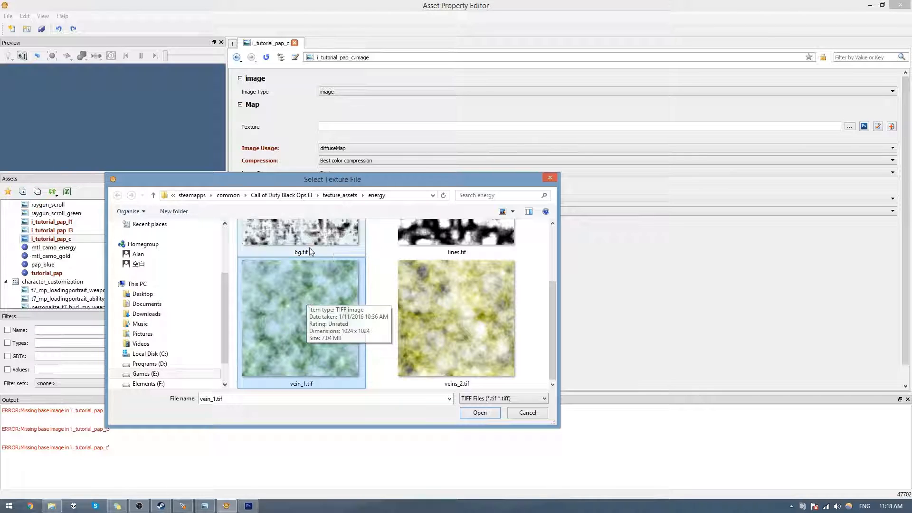
pyautogui.doubleClick(298, 274)
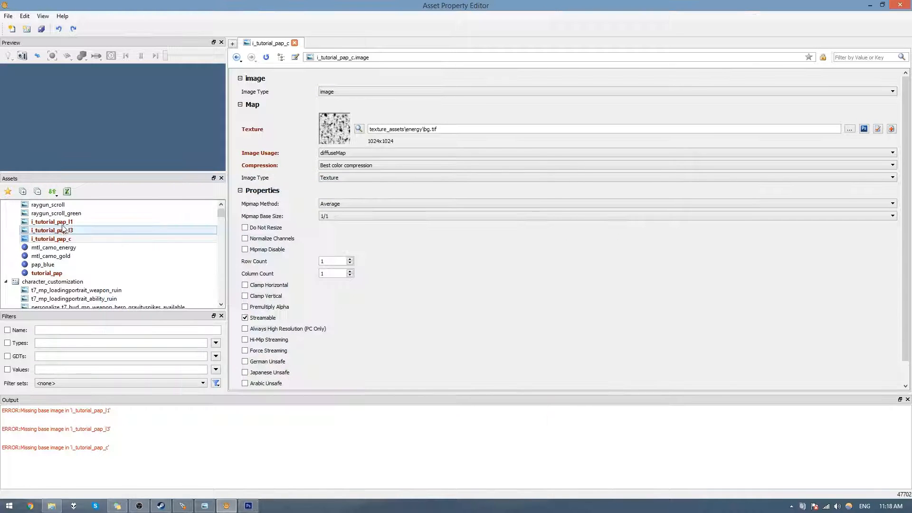
# Step: Rename the i_tutorial_pap_c image asset as i_tutorial_pap_l2 and reopen the tutorial_pap material
pyautogui.rightClick(68, 239)
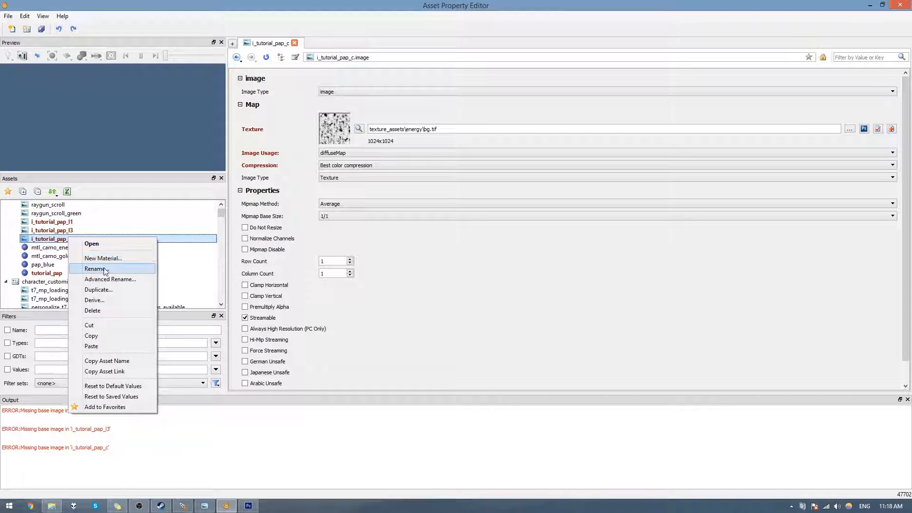
pyautogui.click(110, 273)
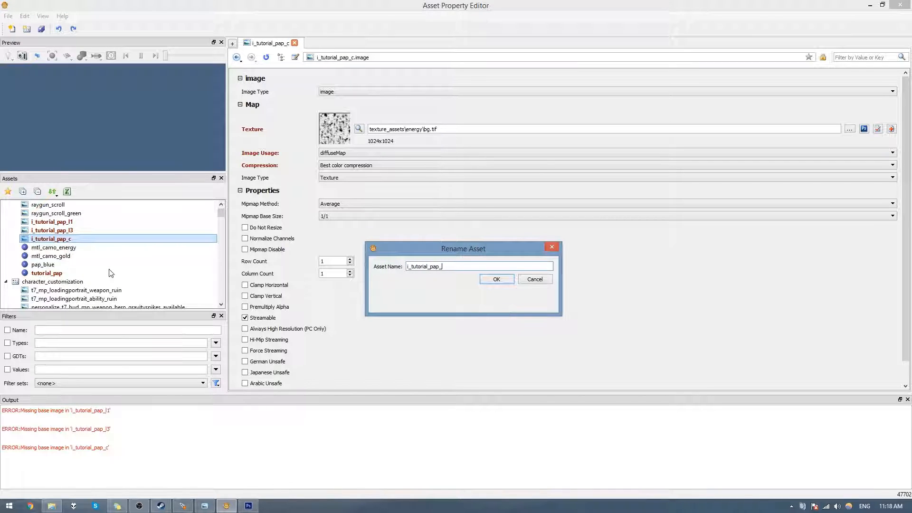
pyautogui.write('l2')
pyautogui.press('Return')
pyautogui.click(97, 274)
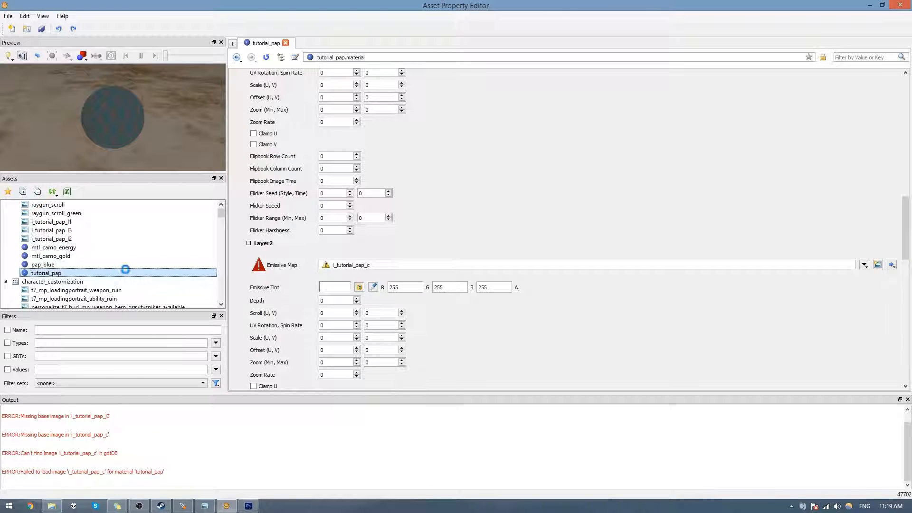
# Step: Try to point the material's Layer2 emissive map to the renamed image i_tutorial_pap_l2
pyautogui.click(393, 266)
pyautogui.press('BackSpace')
pyautogui.write('l2')
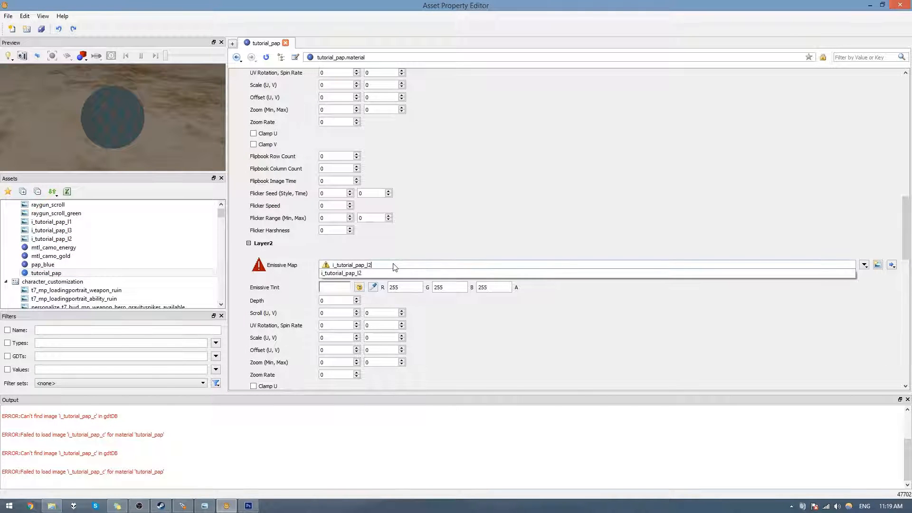
pyautogui.click(386, 273)
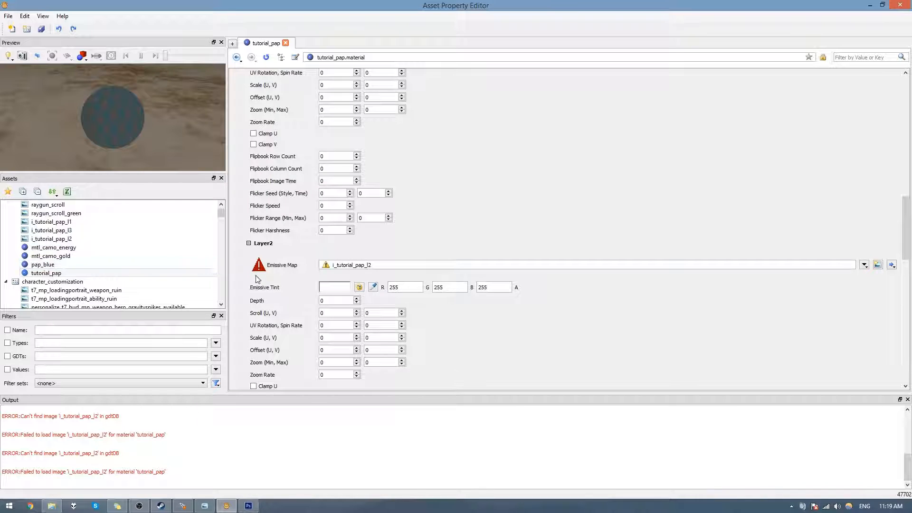
# Step: Delete the i_tutorial_pap_l2 image asset and return to the tutorial_pap material
pyautogui.click(53, 239)
pyautogui.rightClick(62, 238)
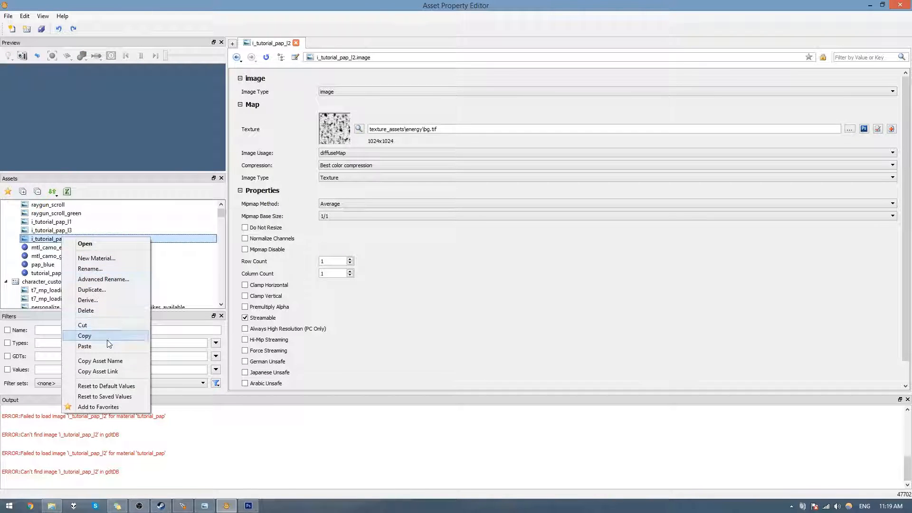
pyautogui.click(101, 310)
pyautogui.click(84, 275)
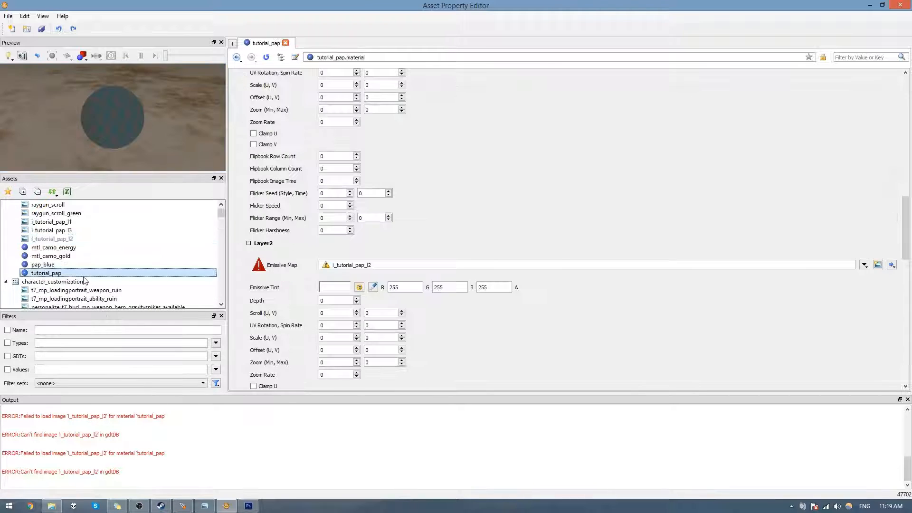
# Step: Create a new image asset named i_tutorial_pap_l2 in the camo GDT for the Layer2 emissive map
pyautogui.click(884, 267)
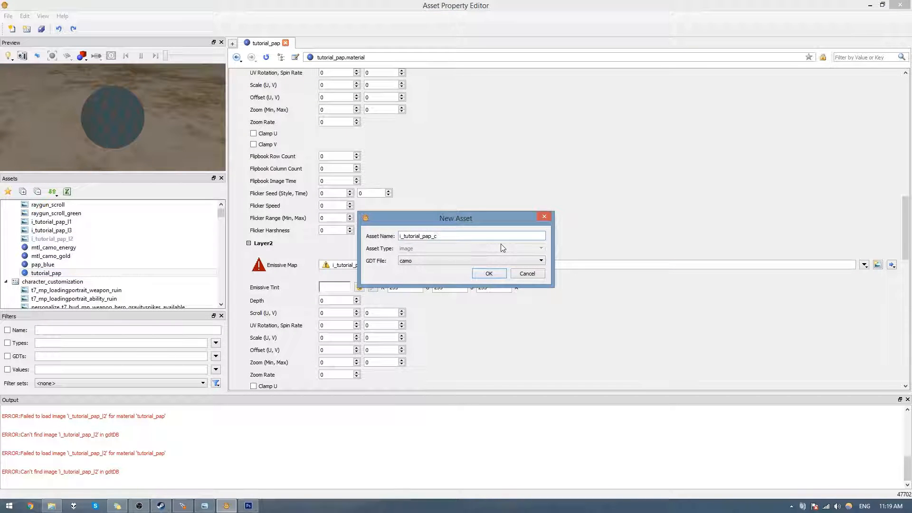
pyautogui.write('l2')
pyautogui.press('Return')
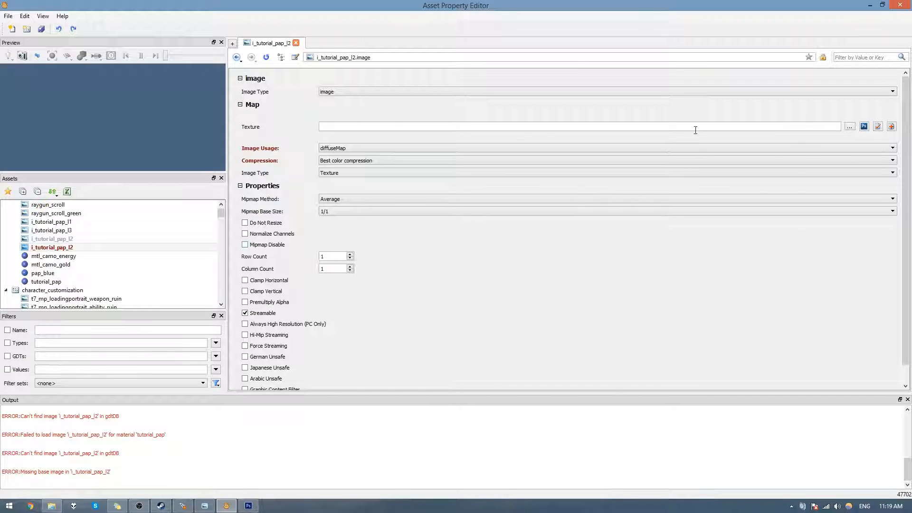
# Step: Assign bg.tif as i_tutorial_pap_l2's texture and go back to the Layer2 settings of the tutorial_pap material
pyautogui.click(853, 127)
pyautogui.doubleClick(303, 261)
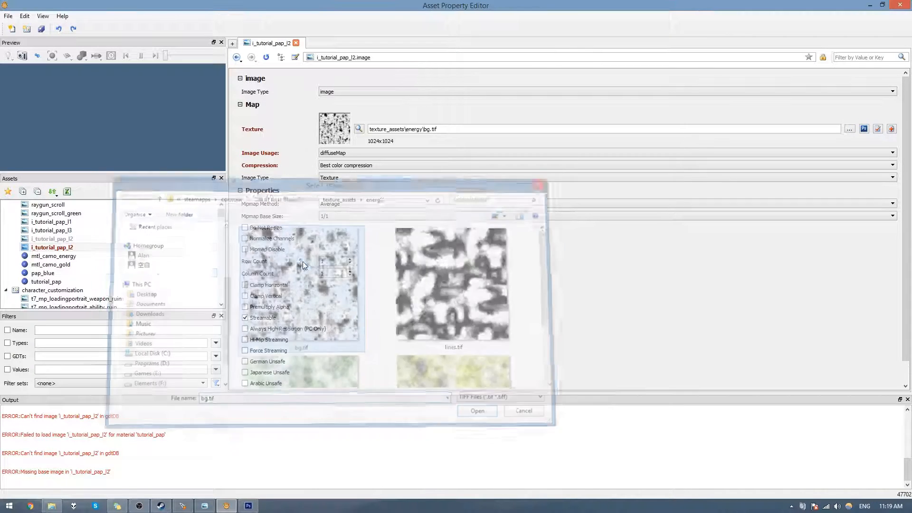
pyautogui.click(87, 282)
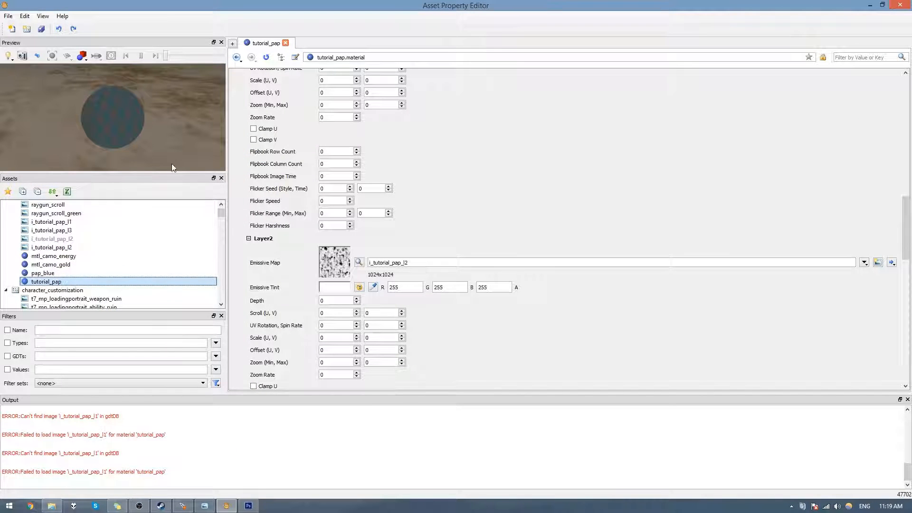
pyautogui.scroll(-1, 351, 240)
pyautogui.scroll(-8, 456, 266)
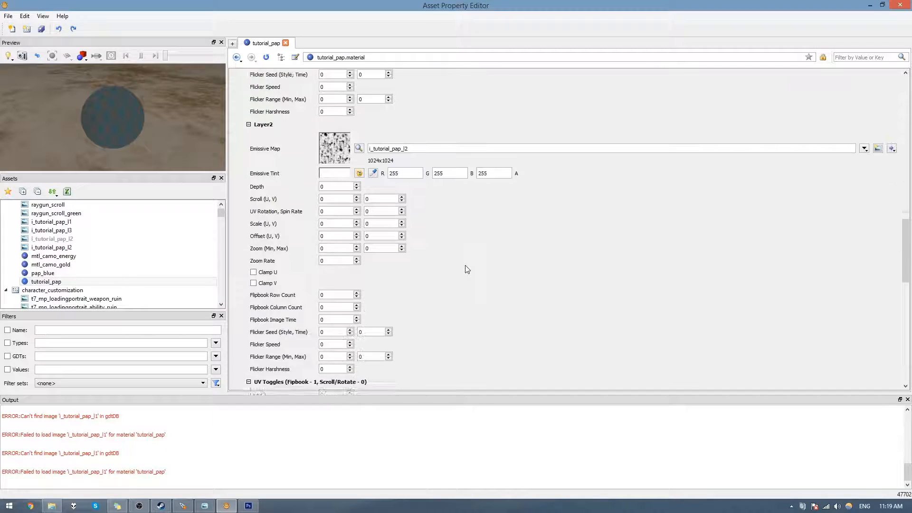
# Step: Set Layer2's Scale (U, V) and Zoom (Min, Max) to 1, 1, and Layer3's minimum zoom to 1
pyautogui.scroll(3, 336, 251)
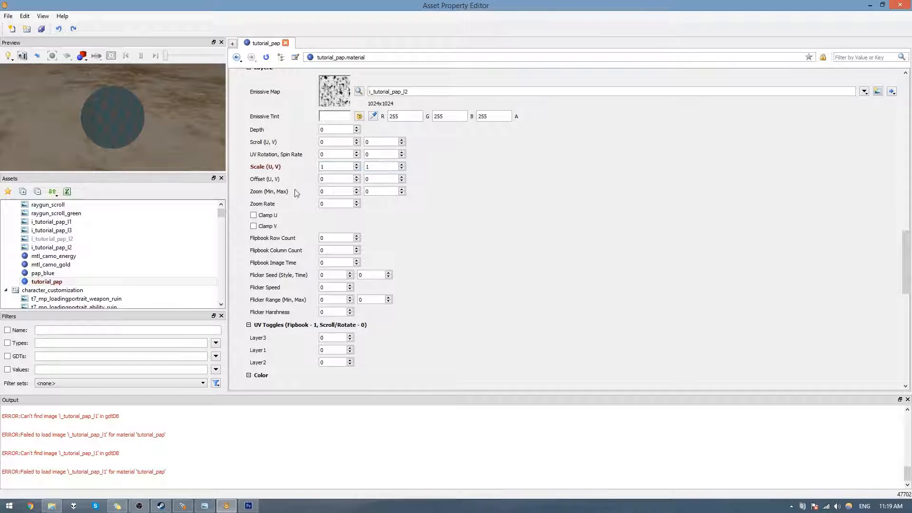
pyautogui.scroll(4, 456, 247)
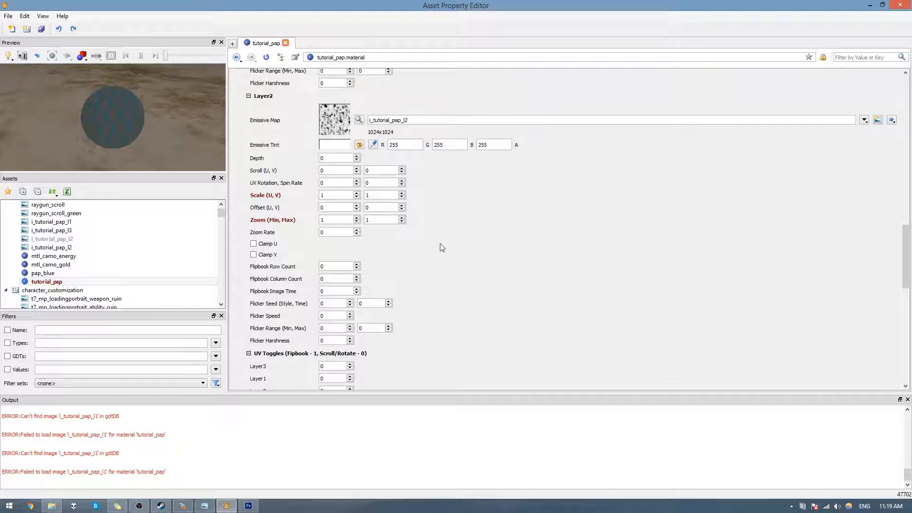
pyautogui.scroll(5, 432, 273)
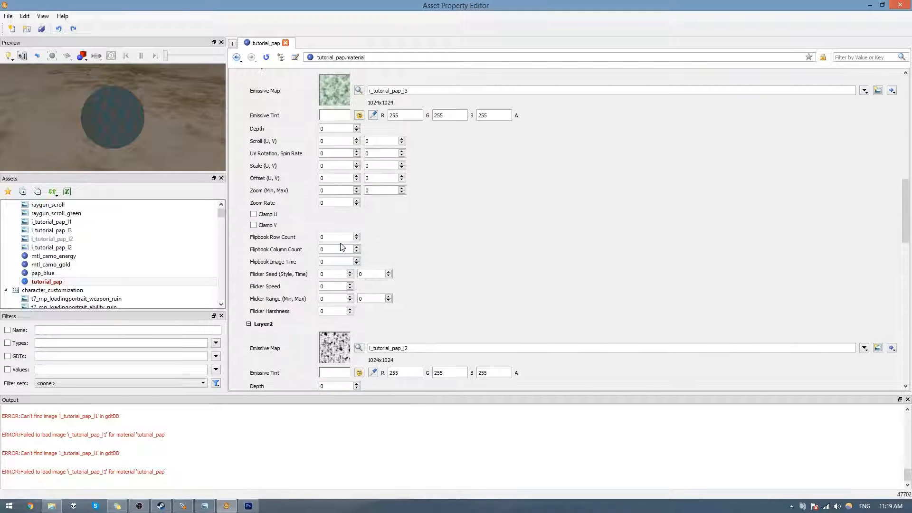
pyautogui.scroll(3, 342, 247)
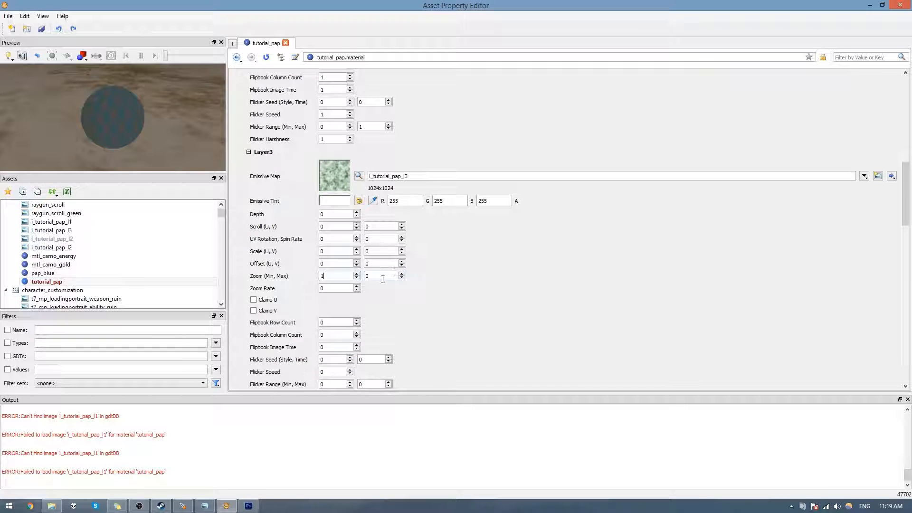
# Step: Assign $black_color as the color map of the tutorial_pap material
pyautogui.scroll(-14, 383, 280)
pyautogui.scroll(4, 399, 236)
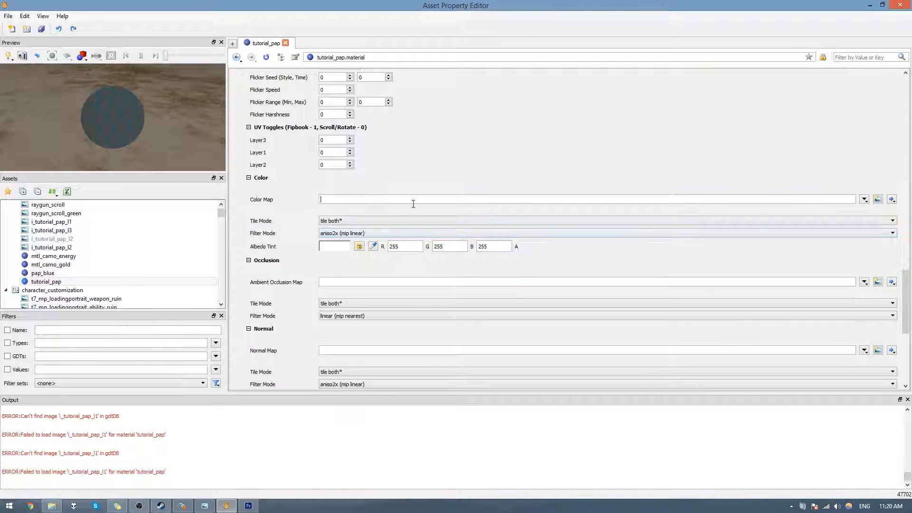
pyautogui.click(864, 199)
pyautogui.click(859, 211)
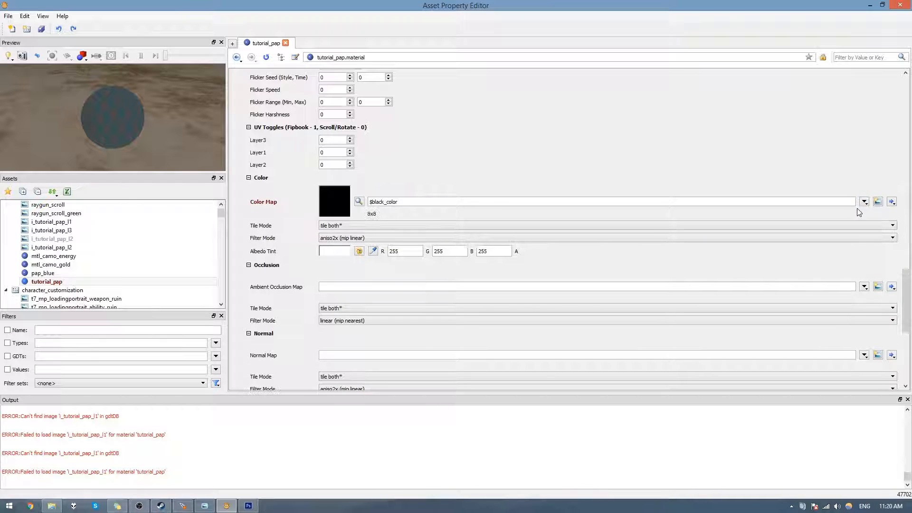
# Step: Assign $white_specular as the material's specular map and $white_gloss as its gloss map
pyautogui.scroll(-2, 579, 246)
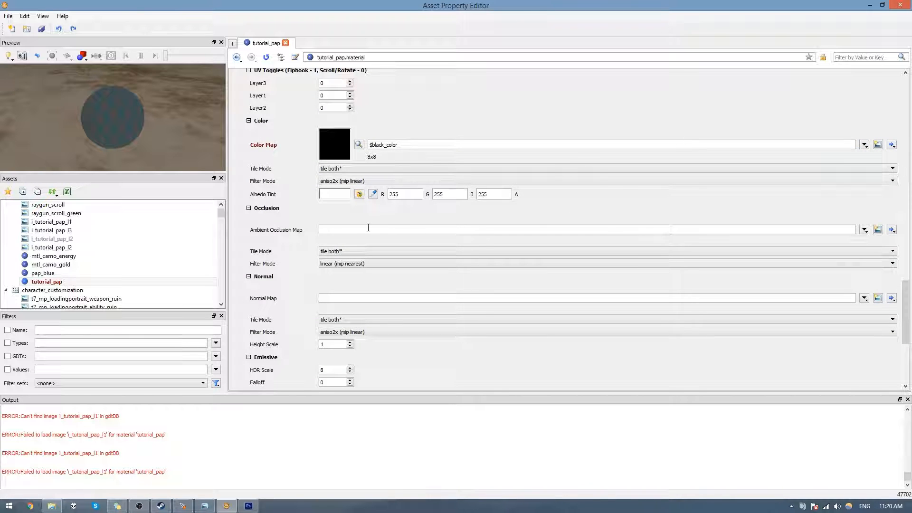
pyautogui.scroll(-7, 372, 221)
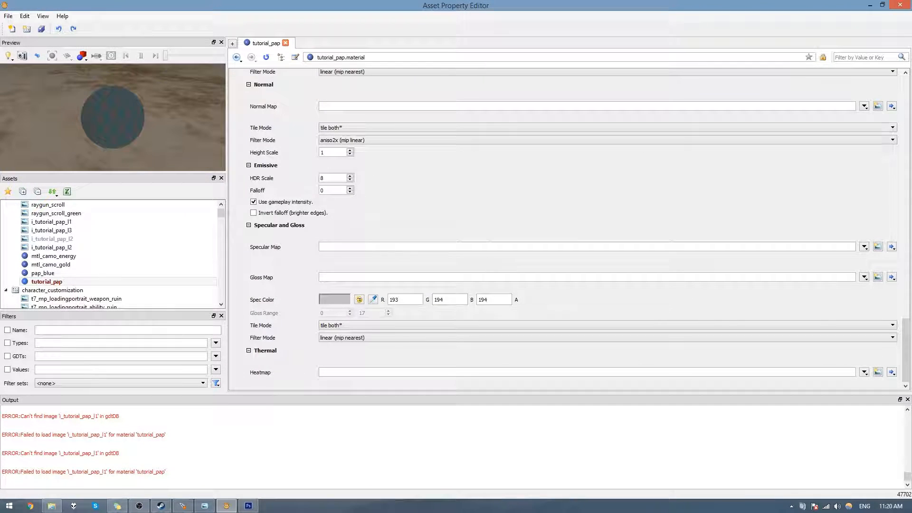
pyautogui.click(864, 247)
pyautogui.click(869, 298)
pyautogui.click(864, 282)
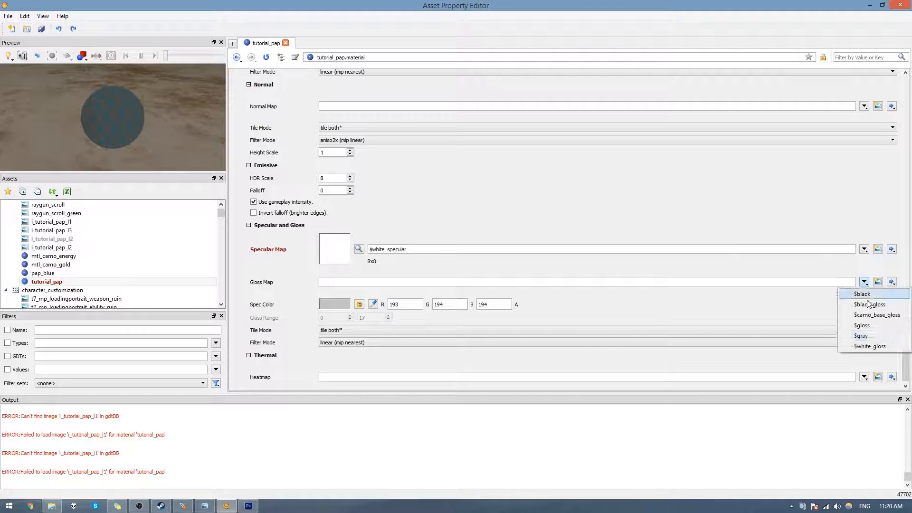
pyautogui.click(874, 348)
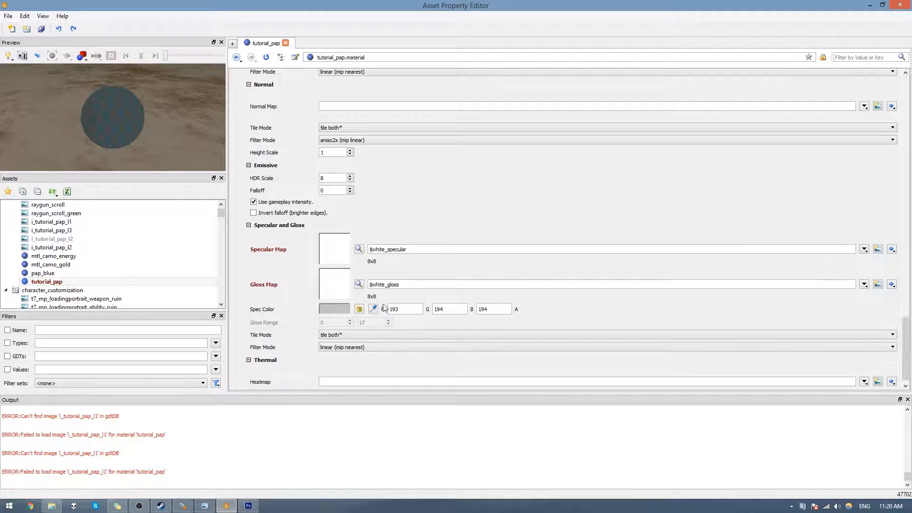
# Step: Set the material's specular color to the Silver preset
pyautogui.click(335, 310)
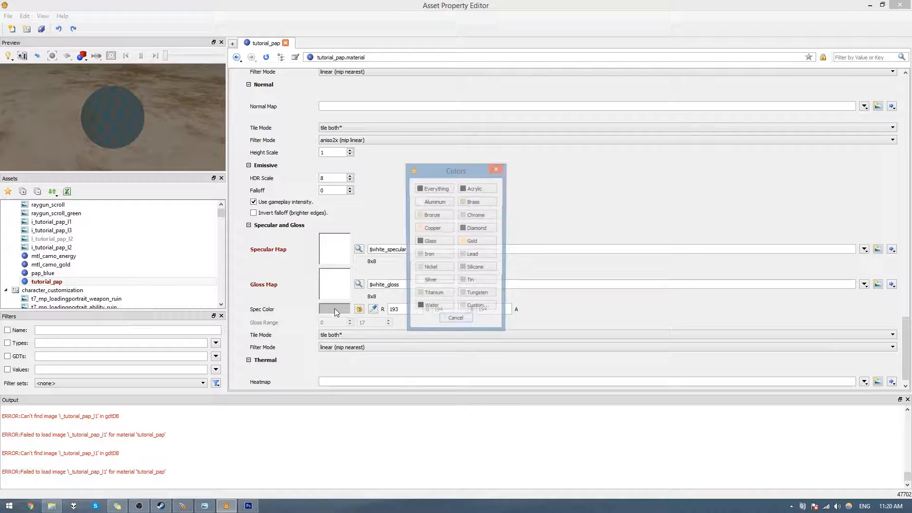
pyautogui.click(424, 281)
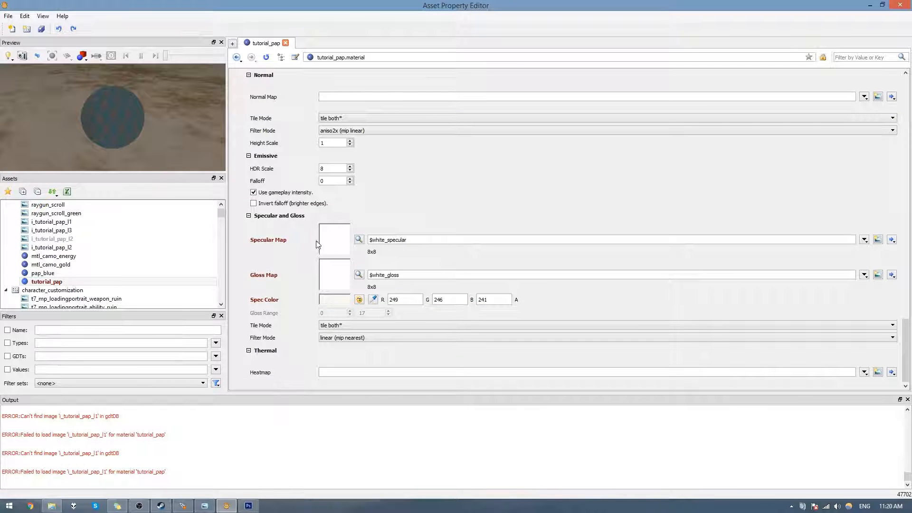
pyautogui.scroll(10, 401, 238)
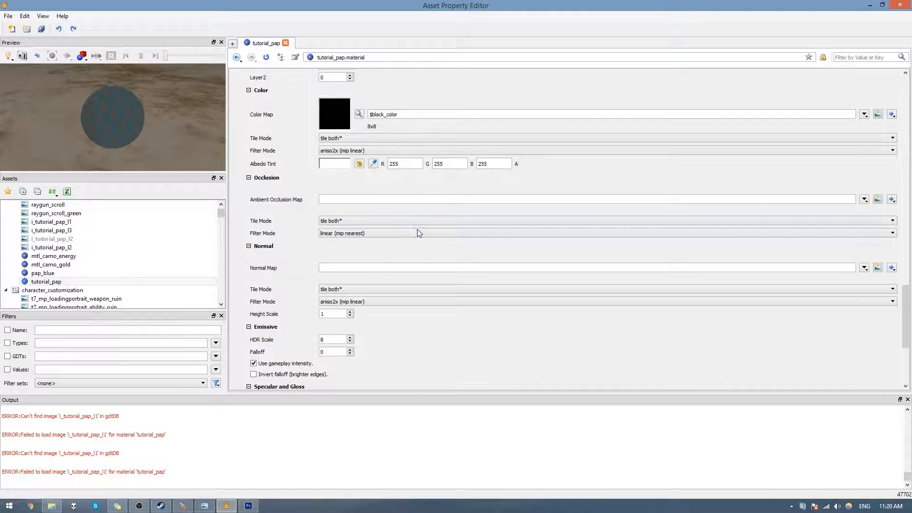
# Step: Re-enter i_tutorial_pap_l1 as Layer1's emissive map in the tutorial_pap material
pyautogui.moveTo(902, 298); pyautogui.dragTo(881, 130)
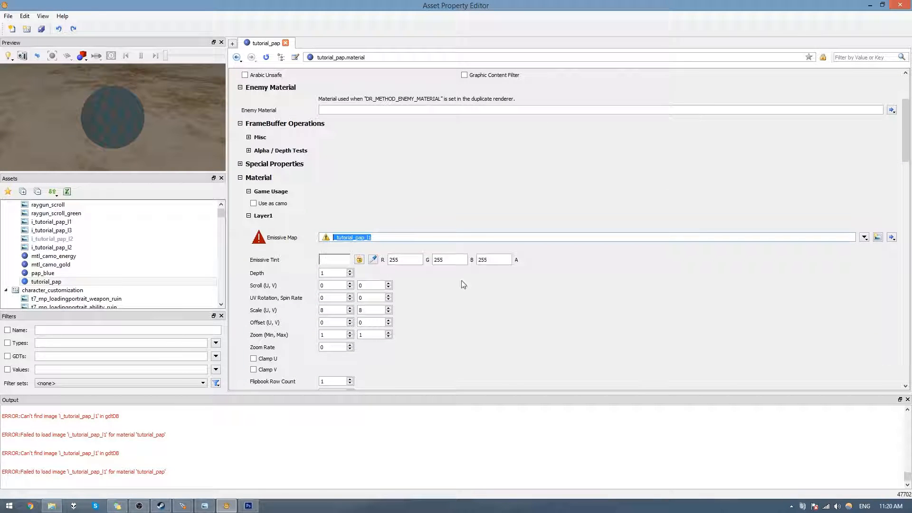
pyautogui.press('BackSpace')
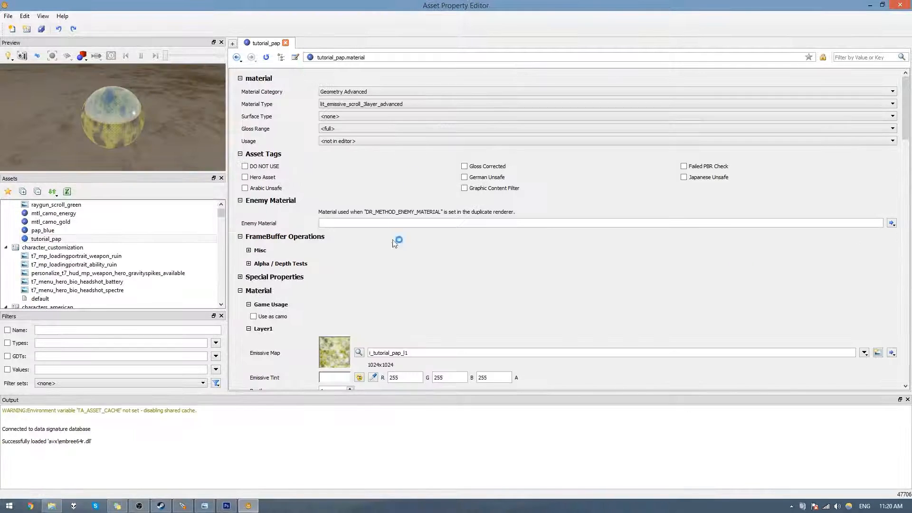
pyautogui.scroll(-4, 396, 244)
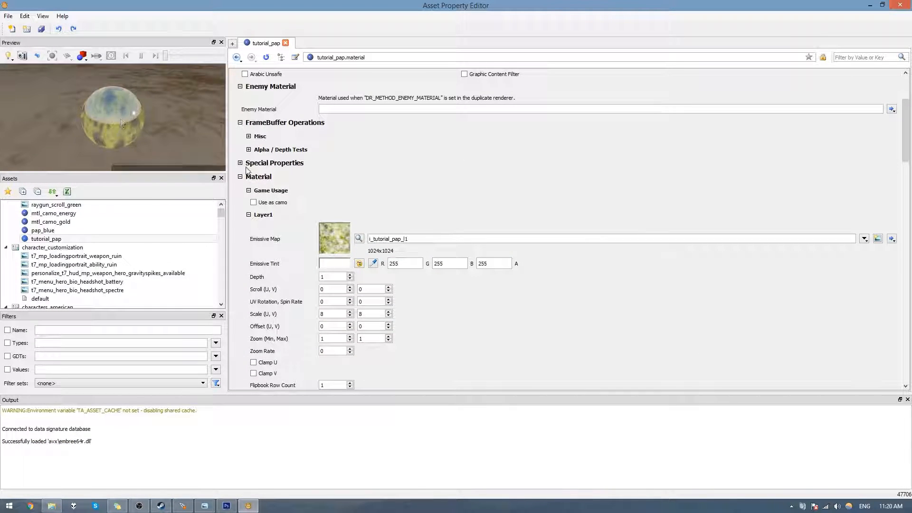
pyautogui.click(435, 239)
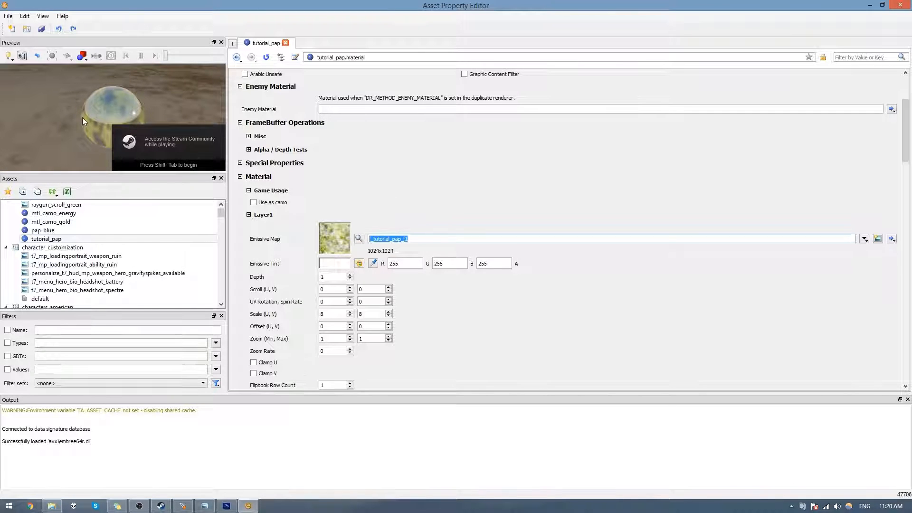
# Step: Inspect the material on the preview sphere up close and from another angle
pyautogui.keyDown('alt'); pyautogui.moveTo(83, 117); pyautogui.dragTo(102, 143); pyautogui.keyUp('alt')
pyautogui.keyDown('alt'); pyautogui.moveTo(82, 95); pyautogui.dragTo(116, 106, button='right'); pyautogui.keyUp('alt')
pyautogui.keyDown('alt'); pyautogui.moveTo(116, 106); pyautogui.dragTo(109, 90); pyautogui.keyUp('alt')
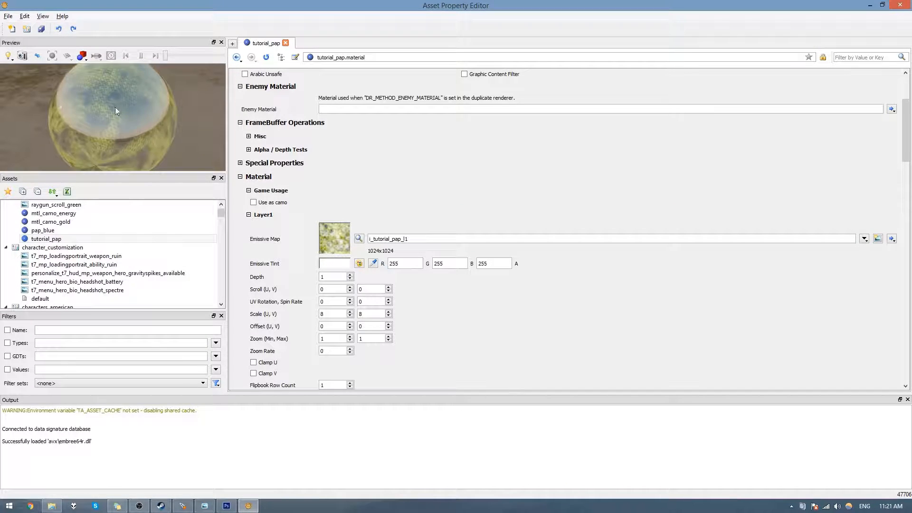
# Step: Switch to Photoshop, close it with the bg.tif document, and return to the Asset Property Editor
pyautogui.hotkey('alt', 'Tab')
pyautogui.hotkey('alt', 'Tab')
pyautogui.hotkey('ctrl', 'd')
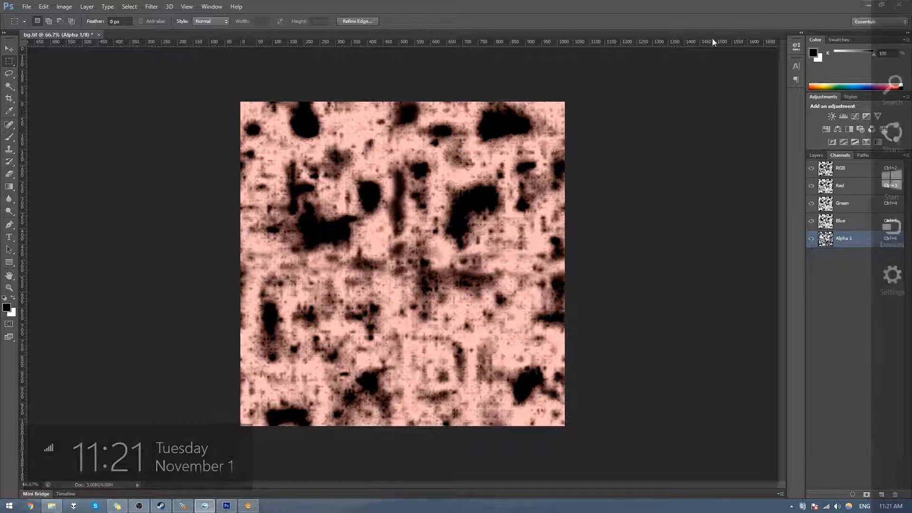
pyautogui.click(899, 4)
pyautogui.click(469, 192)
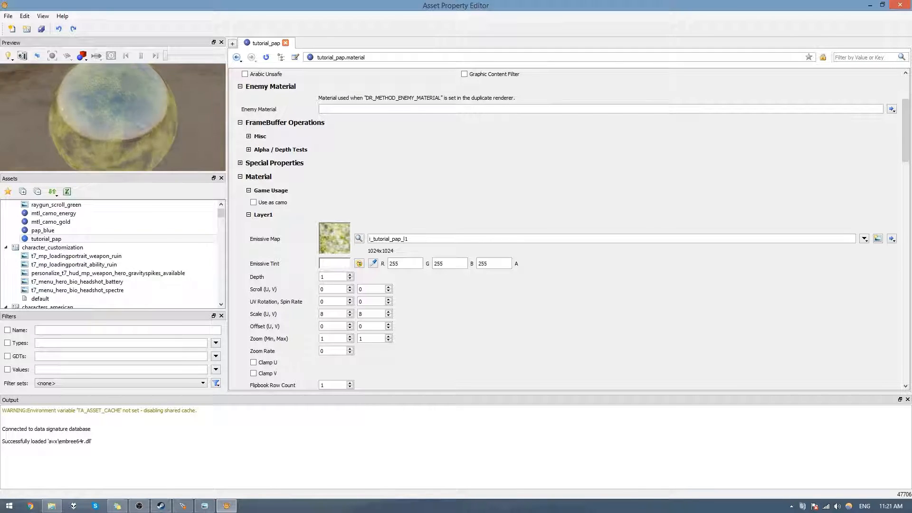
# Step: Set Layer1's emissive tint to the recent salmon color with RGB 255, 130, 130
pyautogui.click(330, 267)
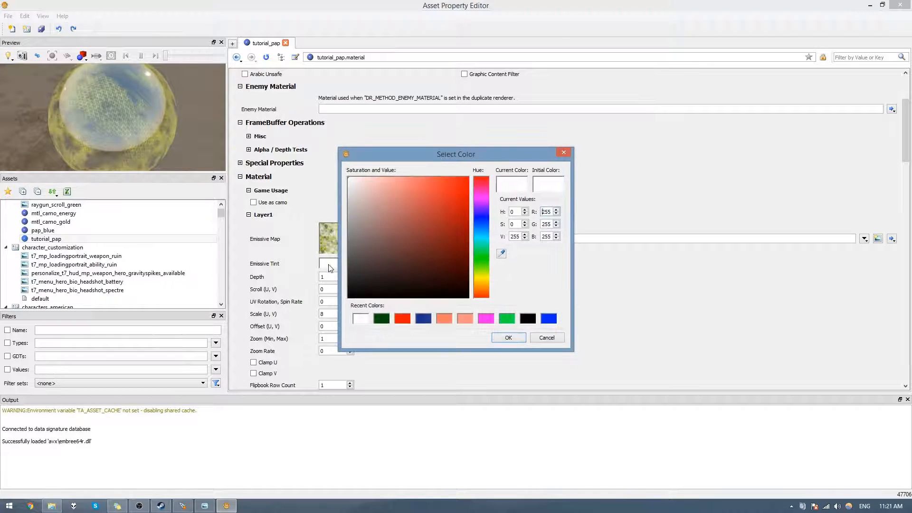
pyautogui.click(463, 317)
pyautogui.click(446, 317)
pyautogui.click(463, 316)
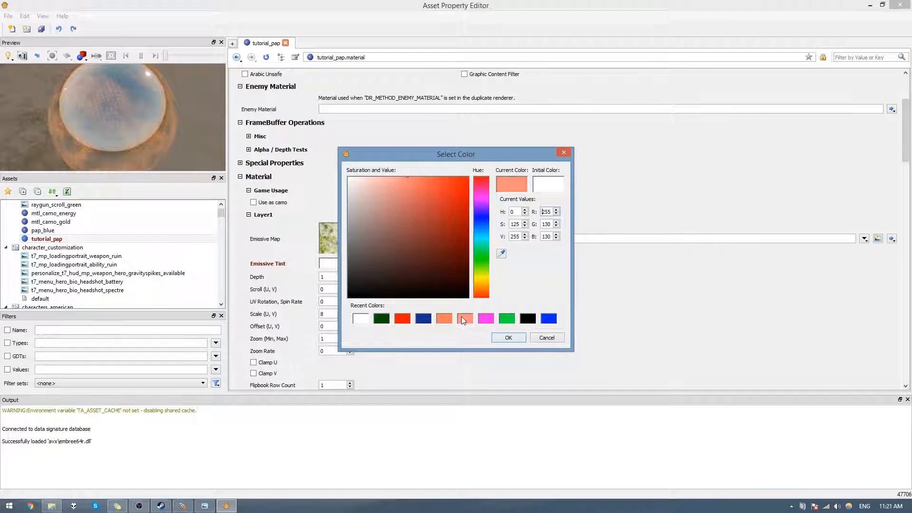
pyautogui.click(509, 337)
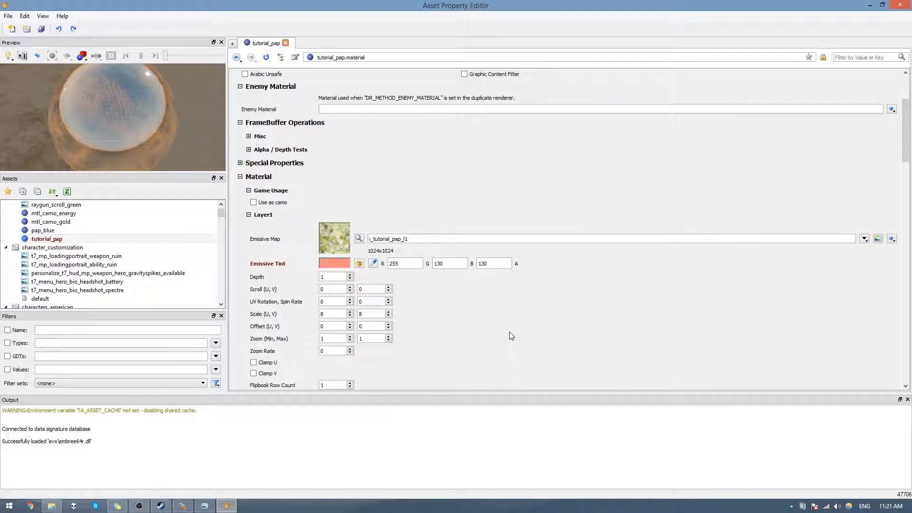
# Step: Change the material preview's shape from the sphere to a flat surface and view it at an angle
pyautogui.click(336, 277)
pyautogui.rightClick(116, 117)
pyautogui.moveTo(139, 135)
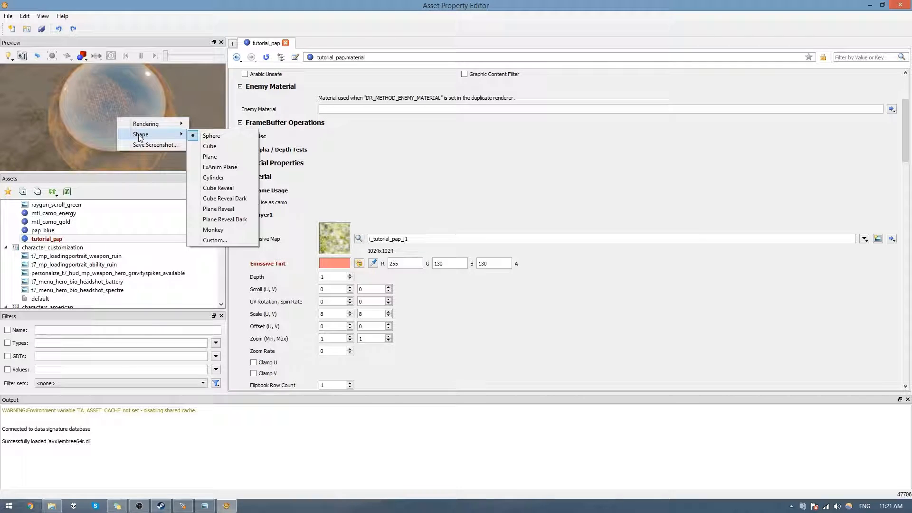
pyautogui.click(228, 178)
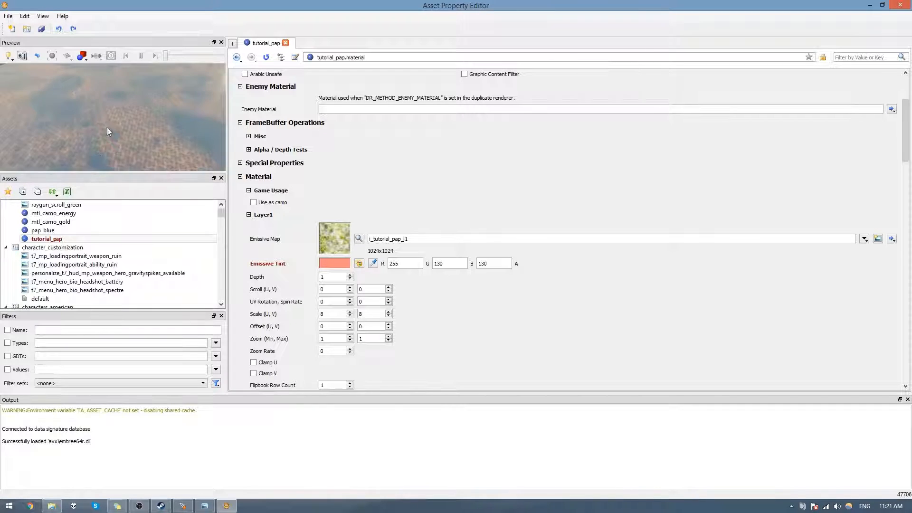
pyautogui.keyDown('alt'); pyautogui.moveTo(109, 125); pyautogui.dragTo(110, 112); pyautogui.keyUp('alt')
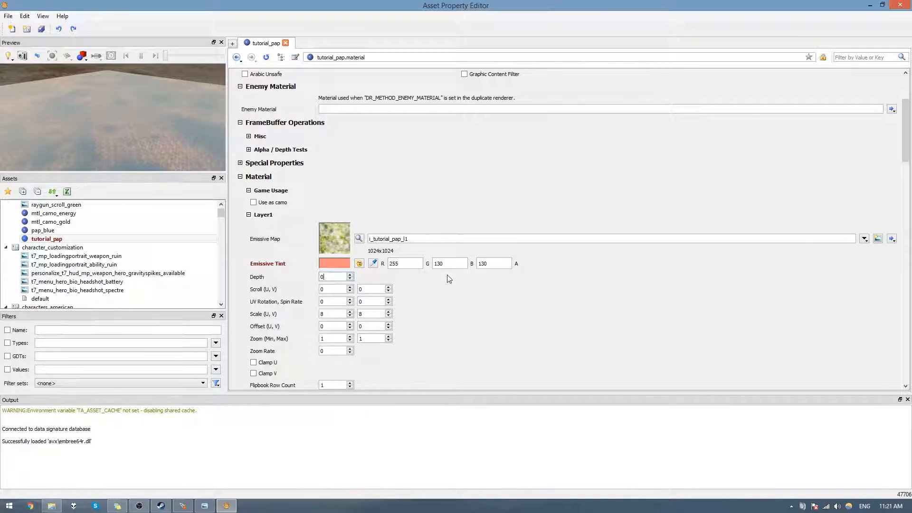
# Step: Set Layer1's depth to 1 and its Scroll (U, V) to 0.2 and 0.01
pyautogui.keyDown('alt'); pyautogui.moveTo(141, 148); pyautogui.dragTo(49, 73); pyautogui.keyUp('alt')
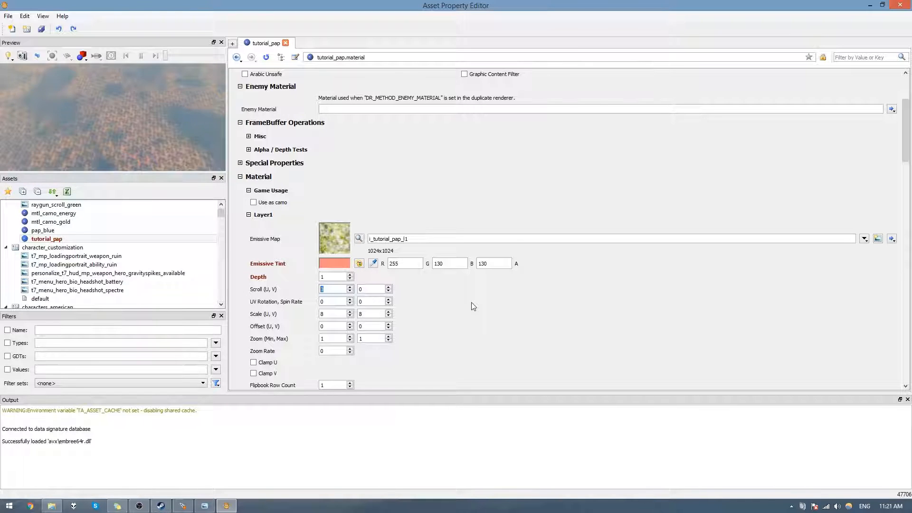
pyautogui.press('Tab')
pyautogui.write('0.01')
pyautogui.press('Return')
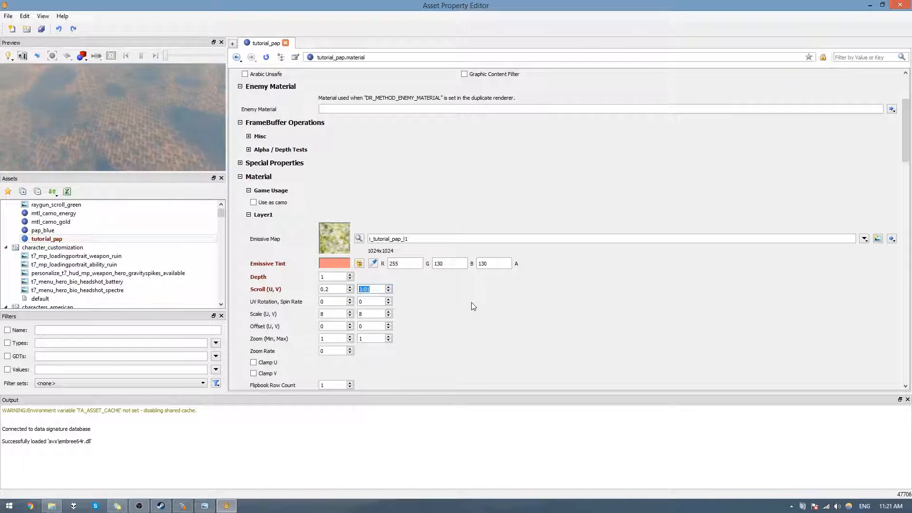
# Step: Set Layer1's Scale (U, V) to 1 and 1
pyautogui.doubleClick(331, 314)
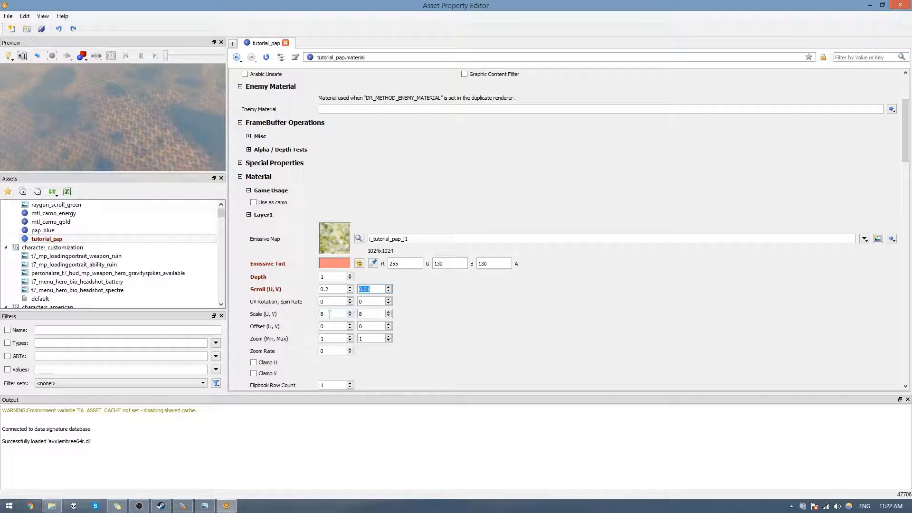
pyautogui.write('1')
pyautogui.doubleClick(369, 313)
pyautogui.write('1')
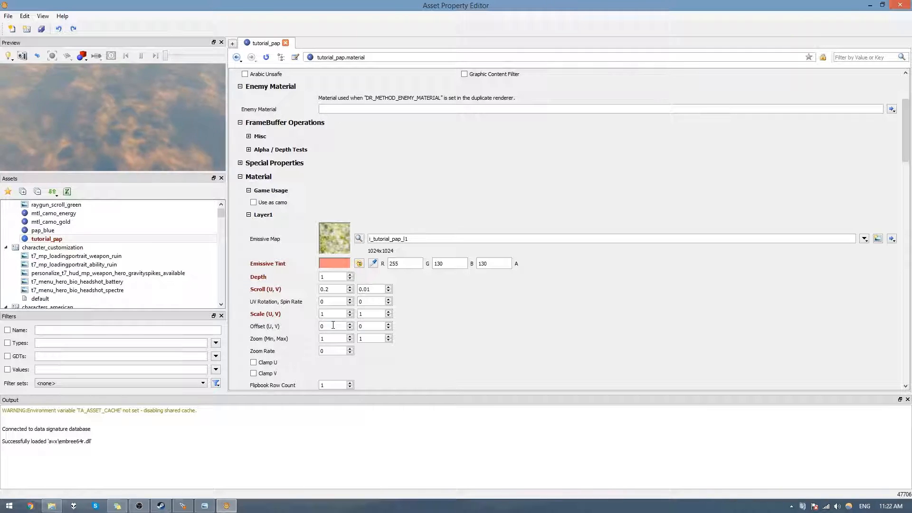
# Step: Set Layer1's Flicker Speed to 0.2
pyautogui.scroll(-3, 429, 340)
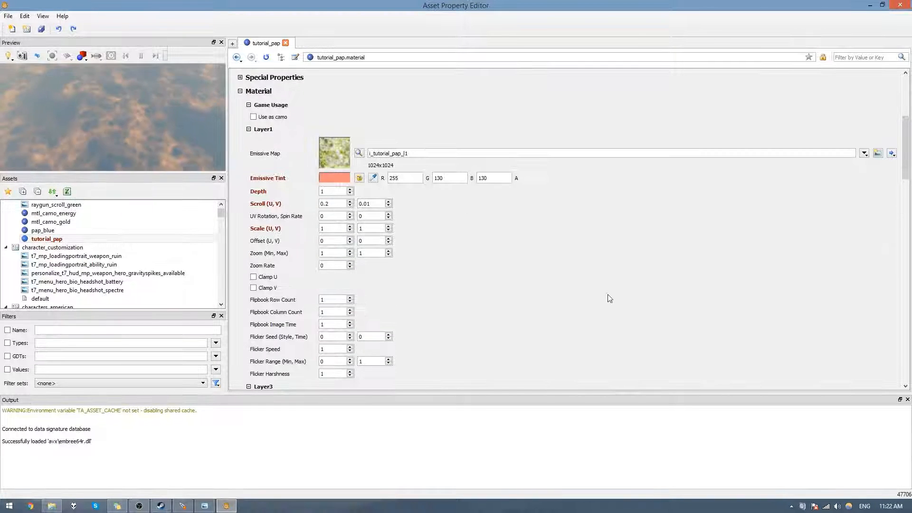
pyautogui.scroll(-2, 525, 298)
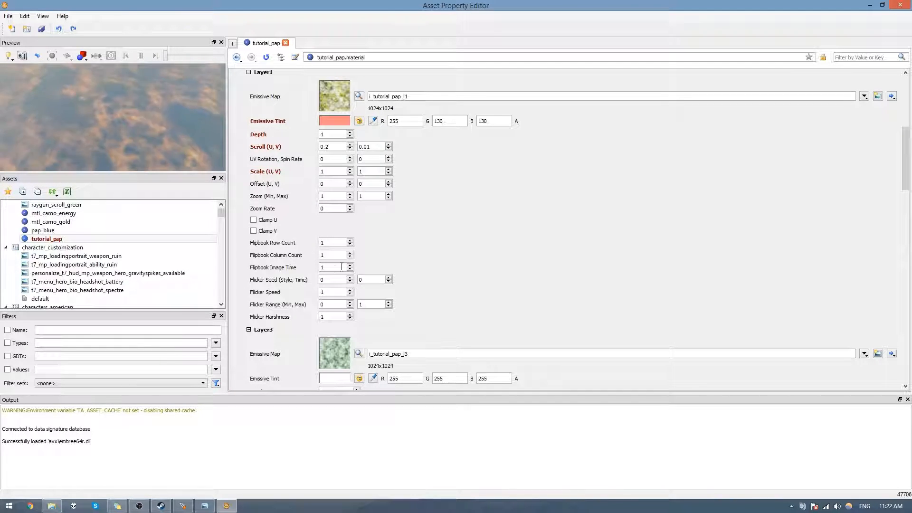
pyautogui.doubleClick(334, 293)
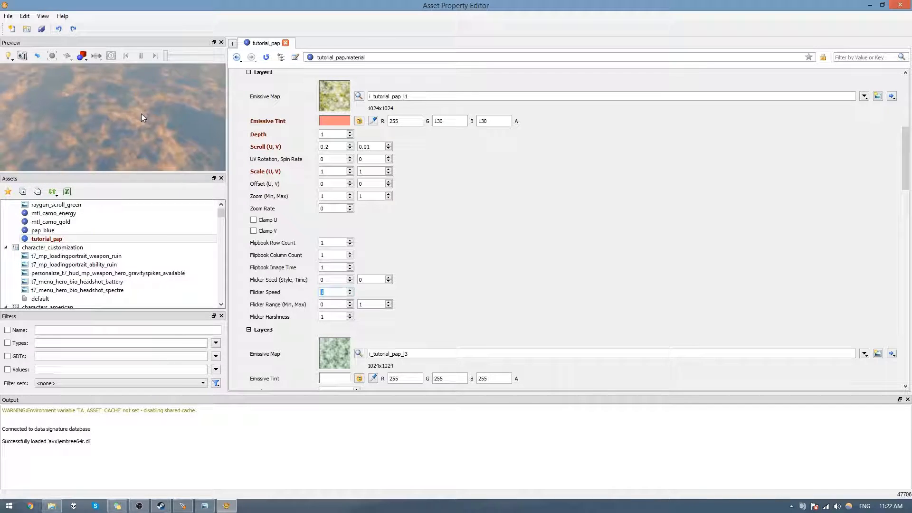
pyautogui.hotkey('alt', 'Tab')
pyautogui.moveTo(334, 293); pyautogui.dragTo(284, 295)
pyautogui.write('0.2')
pyautogui.press('Return')
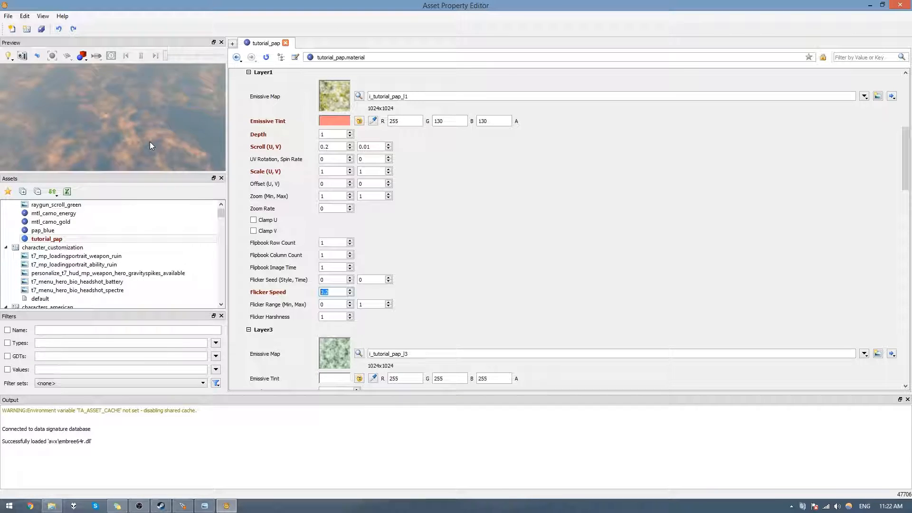
# Step: Set the maximum of Layer1's Flicker Range to 0.3
pyautogui.doubleClick(331, 316)
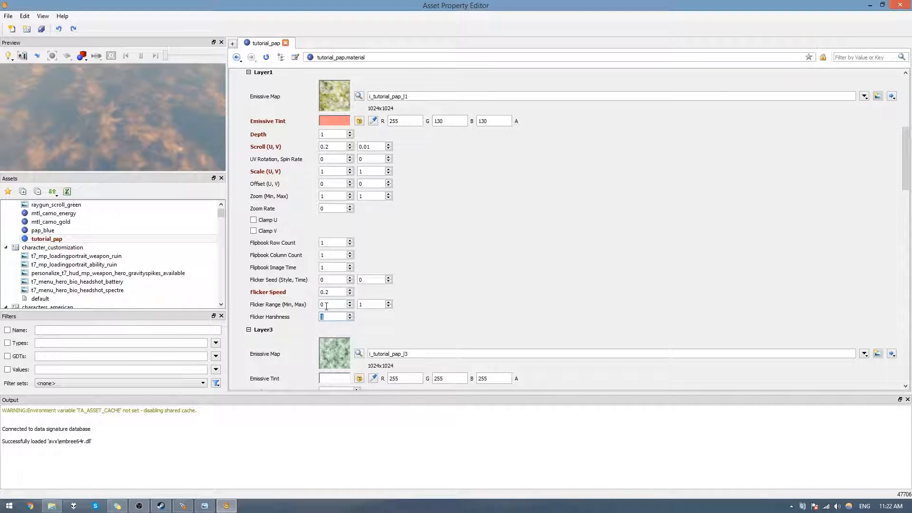
pyautogui.doubleClick(372, 304)
pyautogui.write('0.3')
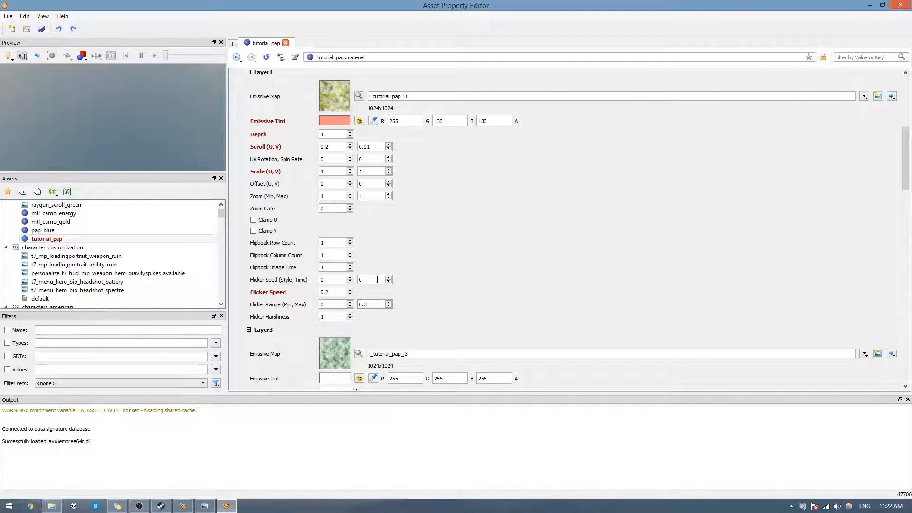
pyautogui.press('Return')
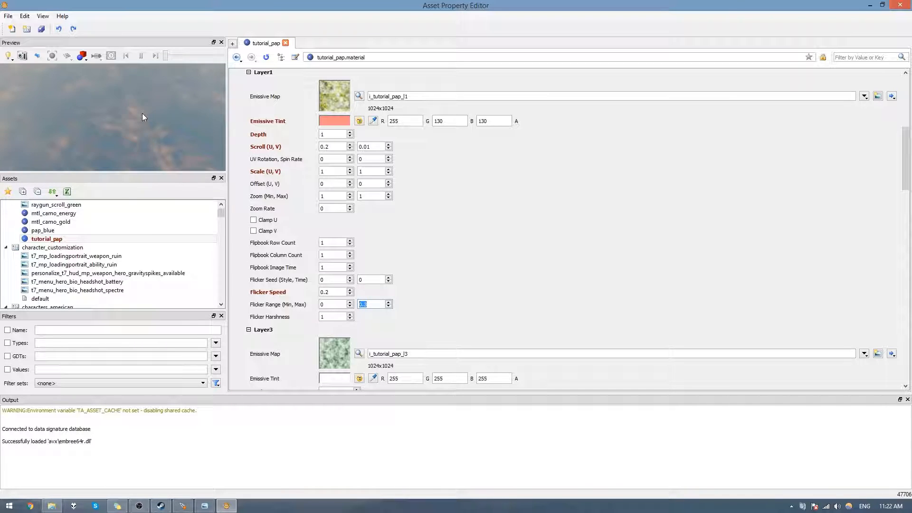
# Step: Set Layer3's emissive tint to the recent dark blue colour with RGB 26, 45, 140
pyautogui.scroll(-3, 452, 244)
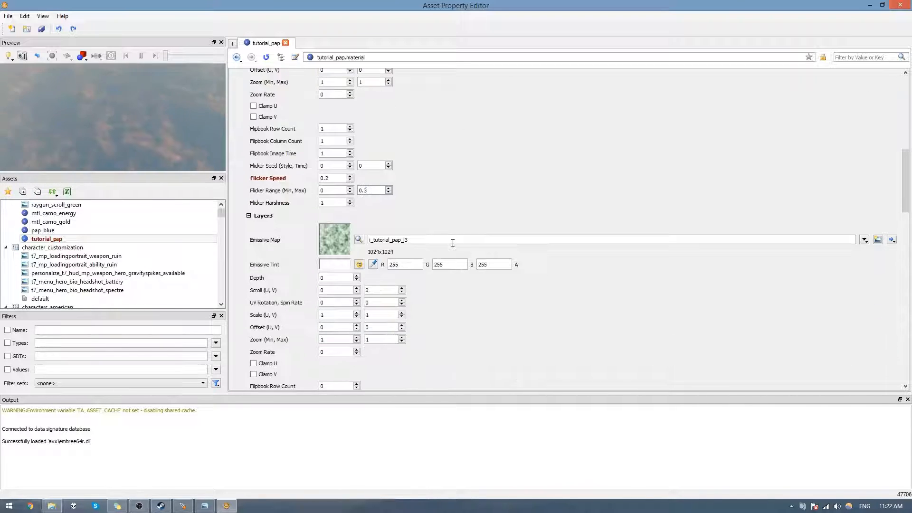
pyautogui.click(335, 267)
pyautogui.click(444, 318)
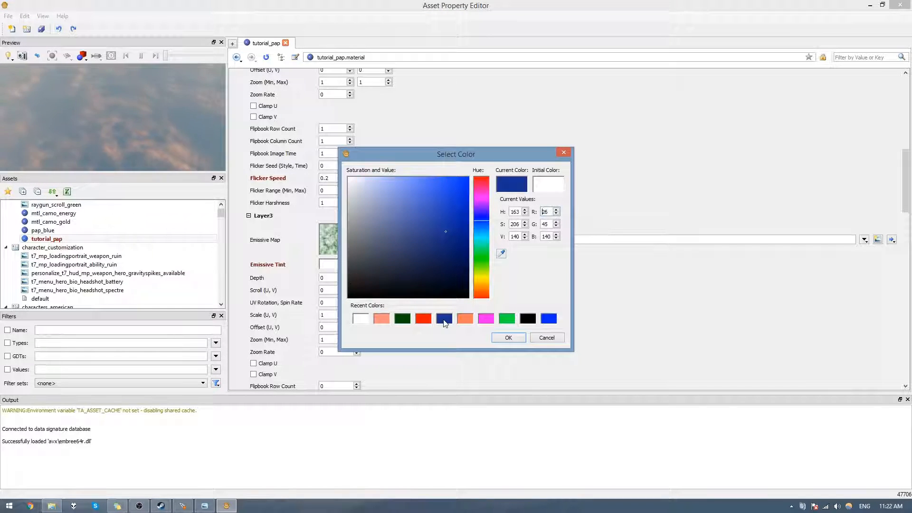
pyautogui.click(507, 338)
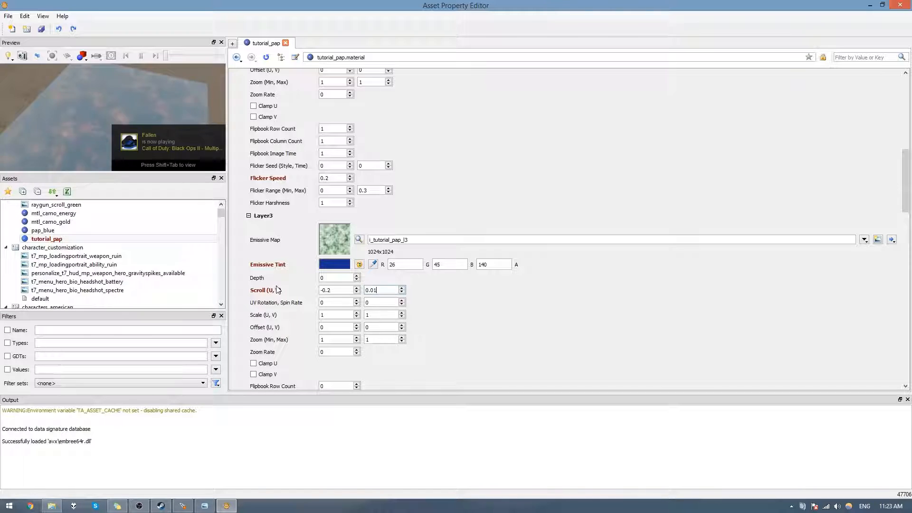
# Step: Set Layer3's Scroll (U, V) to -0.2 and 0.01 and check the motion on the preview surface
pyautogui.hotkey('ctrl', 'a')
pyautogui.moveTo(118, 115); pyautogui.dragTo(123, 129)
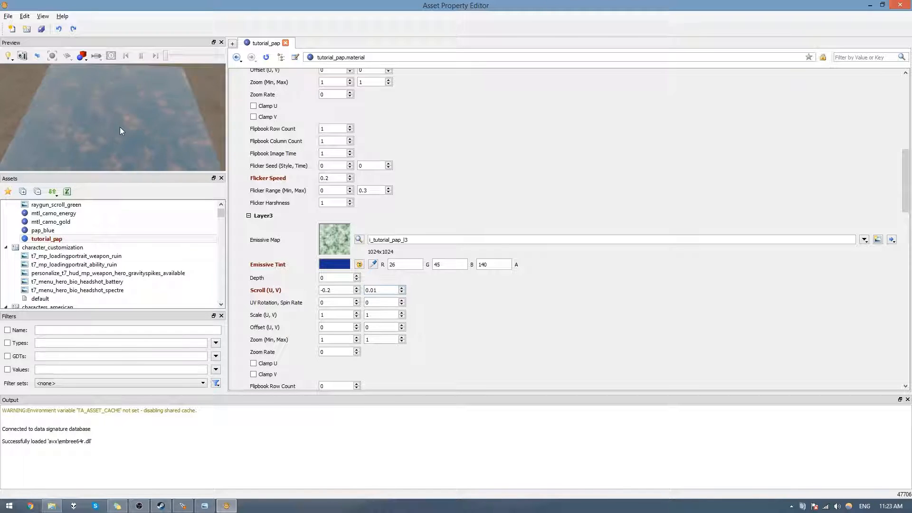
pyautogui.scroll(3, 122, 127)
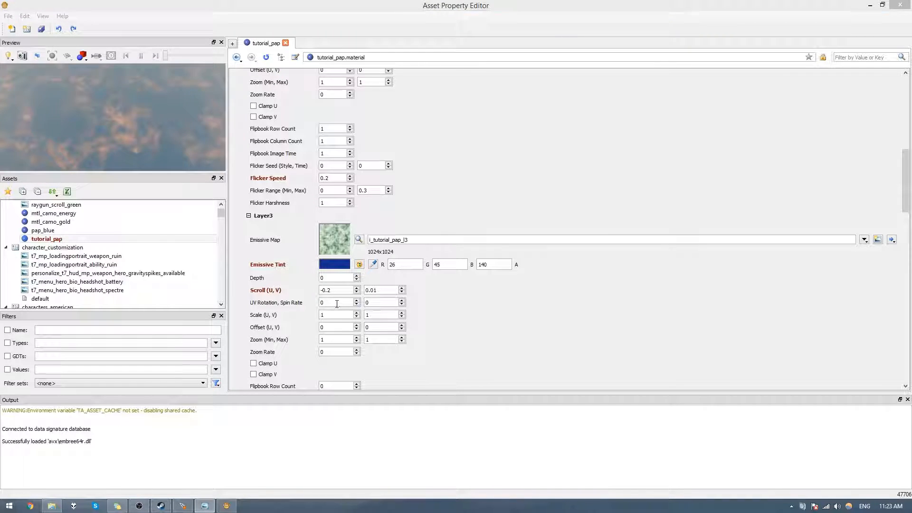
# Step: Set Layer3's UV Rotation and Spin Rate to 2 and 1, and enlarge the preview by docking it together with the asset list
pyautogui.doubleClick(337, 302)
pyautogui.write('2')
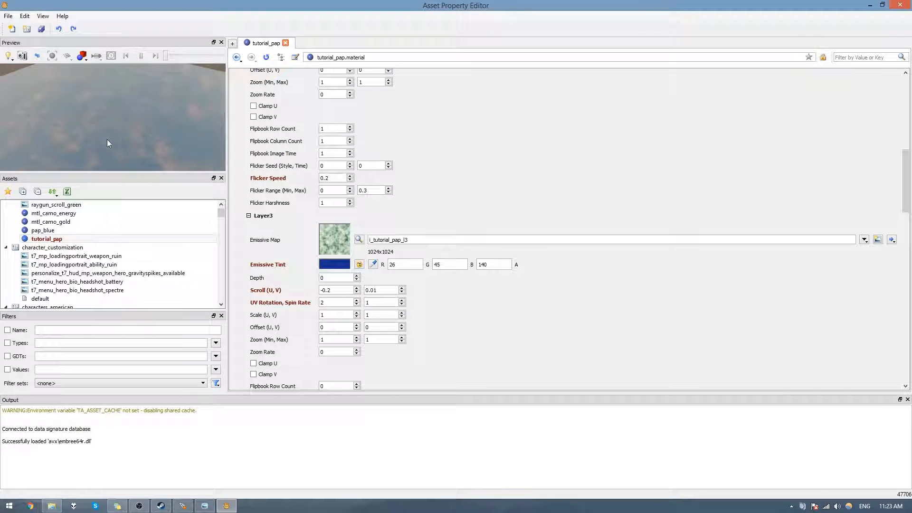
pyautogui.moveTo(70, 44); pyautogui.dragTo(169, 206)
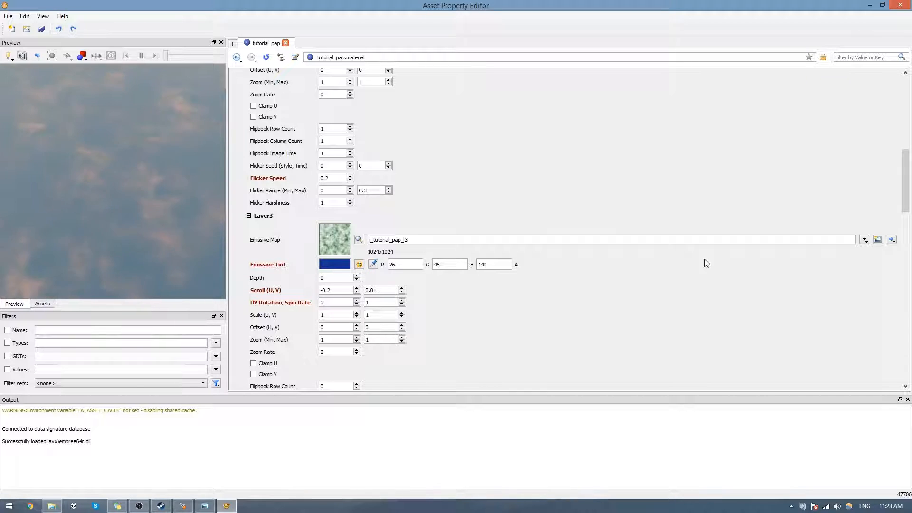
# Step: Set Layer3's Scale (U, V) to 0.4 and 0.5 and view the preview surface from another angle
pyautogui.moveTo(329, 314); pyautogui.dragTo(263, 315)
pyautogui.write('0.4')
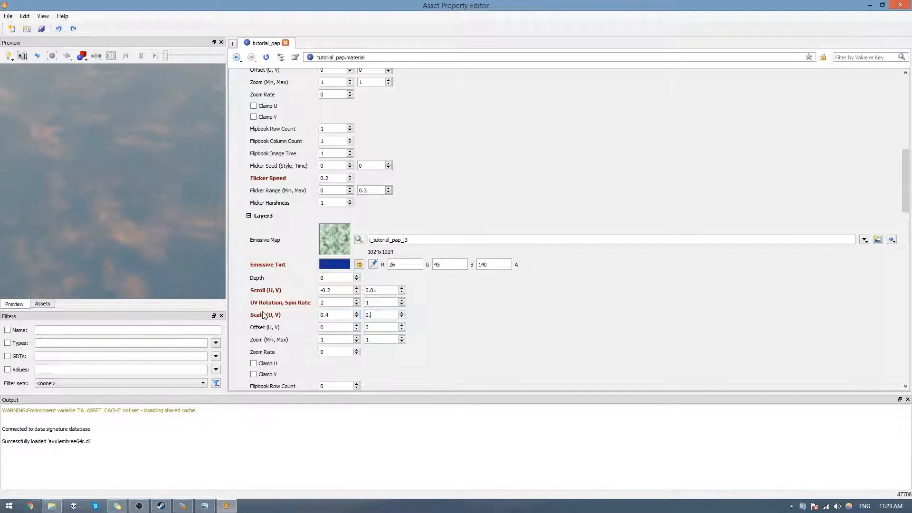
pyautogui.press('Tab')
pyautogui.keyDown('alt'); pyautogui.moveTo(76, 221); pyautogui.dragTo(109, 224); pyautogui.keyUp('alt')
pyautogui.keyDown('alt'); pyautogui.moveTo(175, 254); pyautogui.dragTo(204, 277); pyautogui.keyUp('alt')
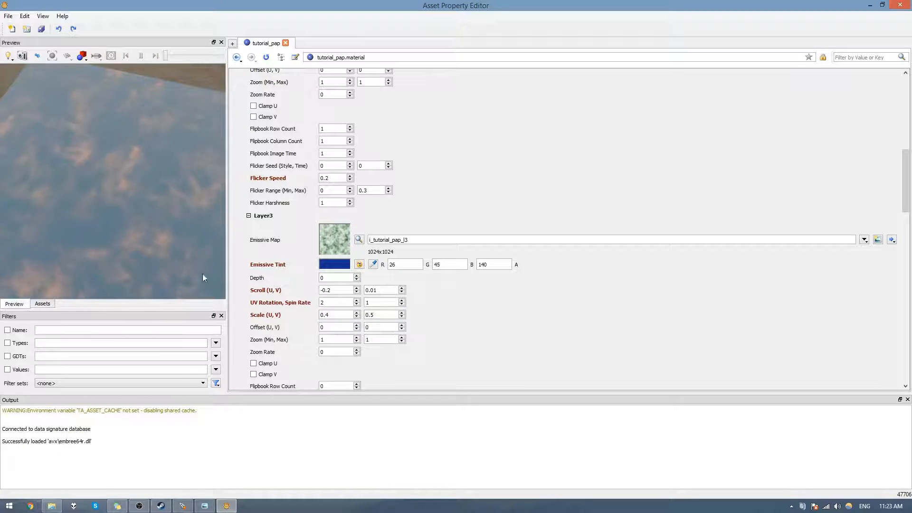
# Step: Set Layer3's Flicker Speed to 0.2 and the maximum of its Flicker Range to 1
pyautogui.scroll(-3, 332, 349)
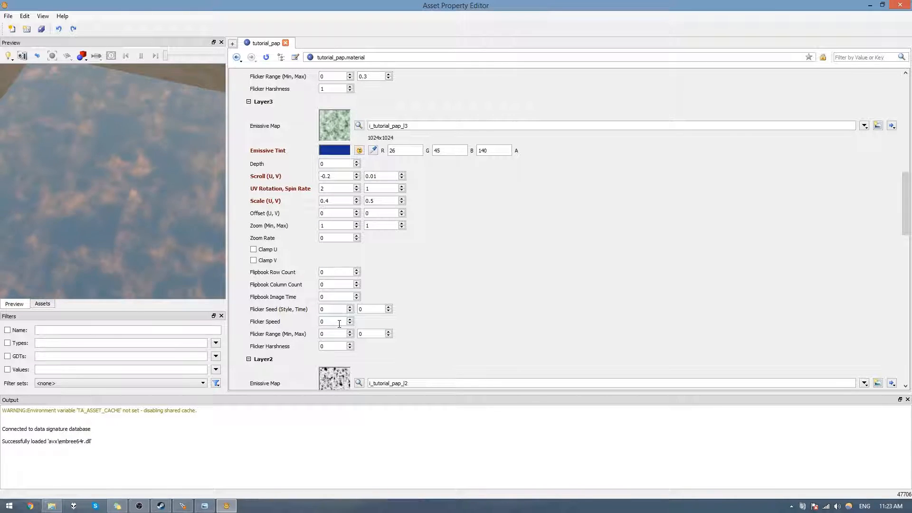
pyautogui.click(339, 323)
pyautogui.write('.2')
pyautogui.press('Return')
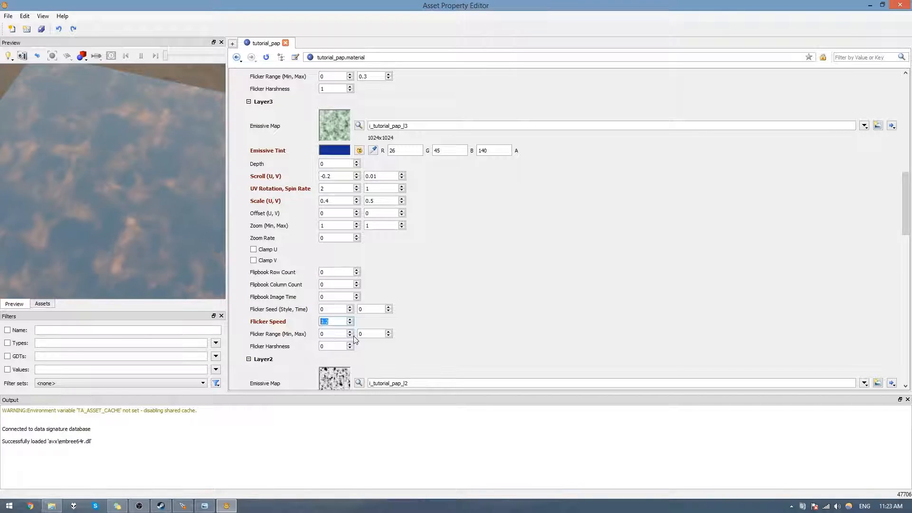
pyautogui.moveTo(368, 334); pyautogui.dragTo(326, 328)
pyautogui.write('1')
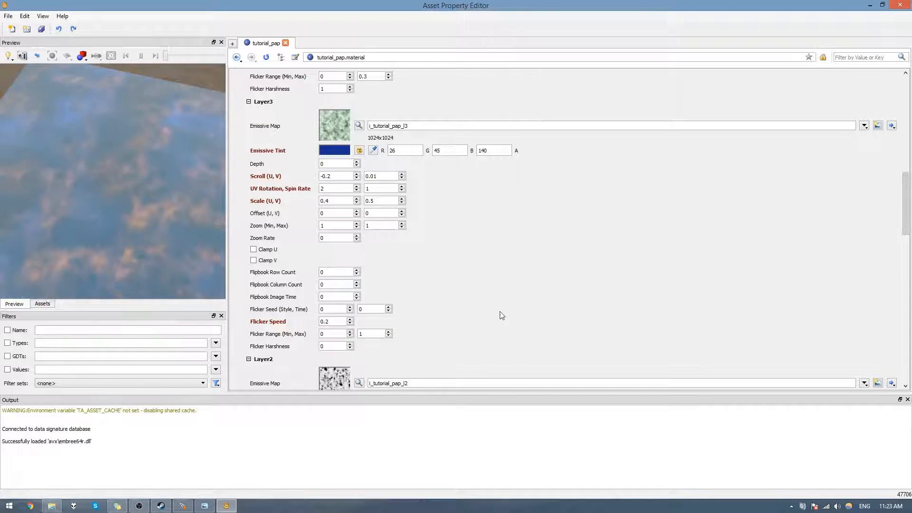
# Step: Set Layer3's Flicker Harshness to 0.2
pyautogui.scroll(-1, 456, 301)
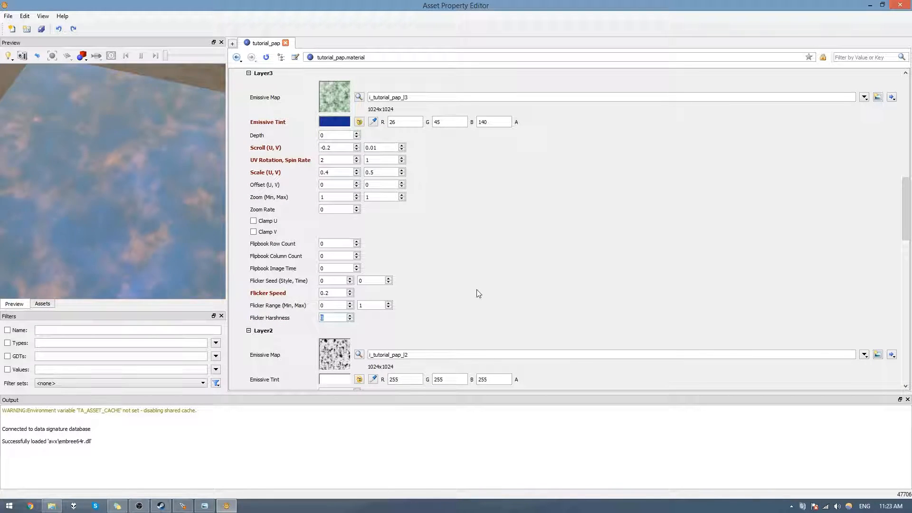
pyautogui.scroll(-1, 413, 296)
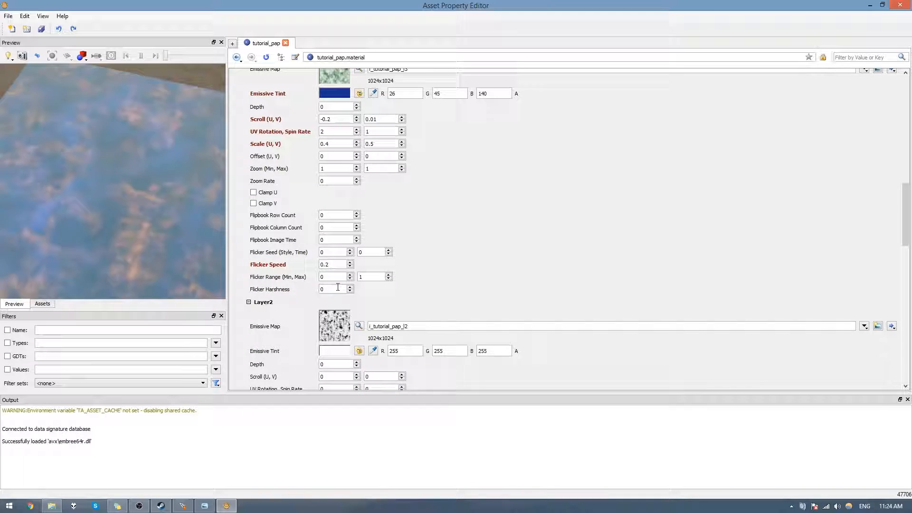
pyautogui.doubleClick(317, 289)
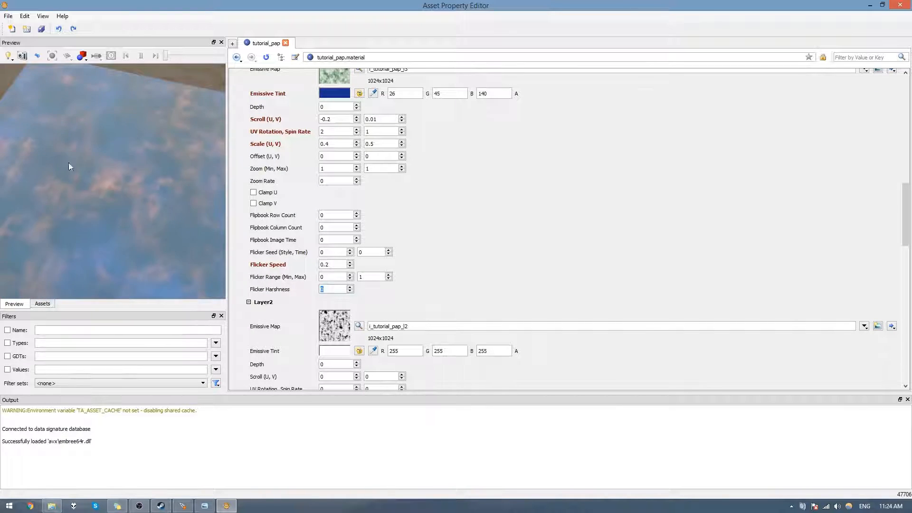
pyautogui.write('0.2')
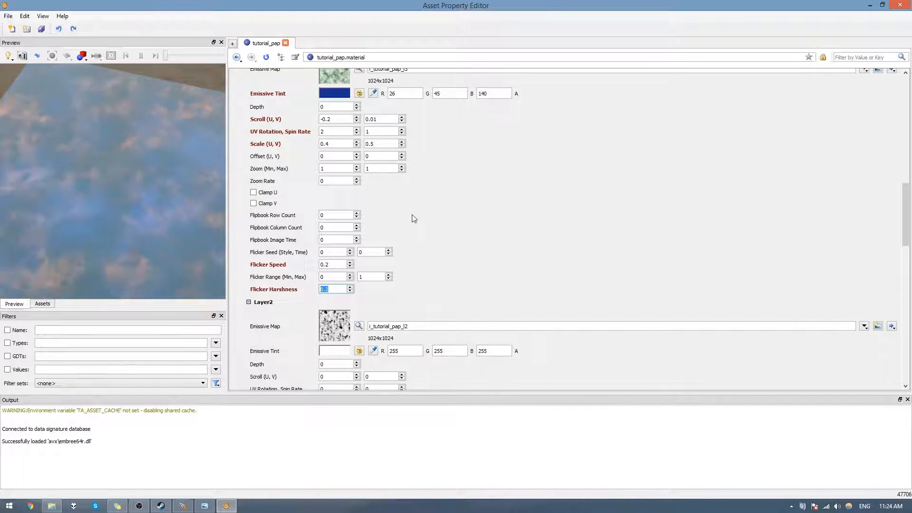
# Step: Set Layer2's emissive tint to pure red (255, 0, 0) and look at the preview surface
pyautogui.scroll(-1, 503, 267)
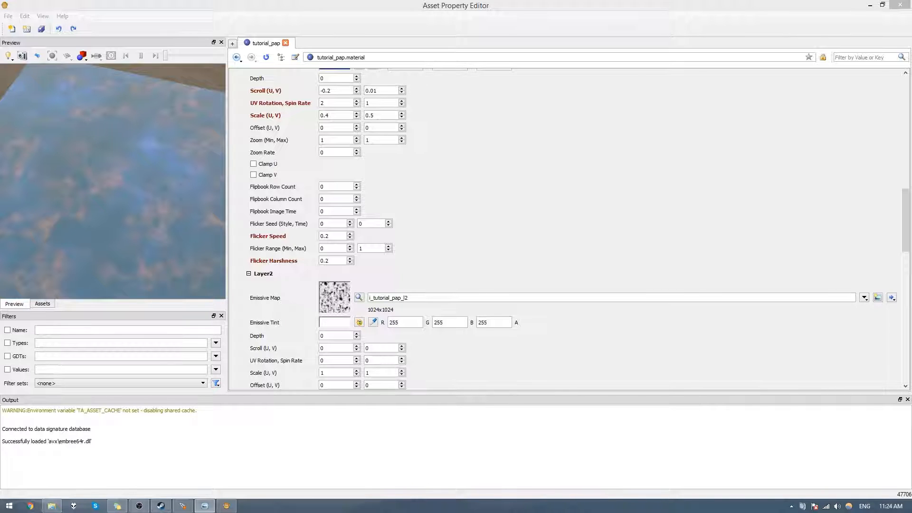
pyautogui.click(66, 225)
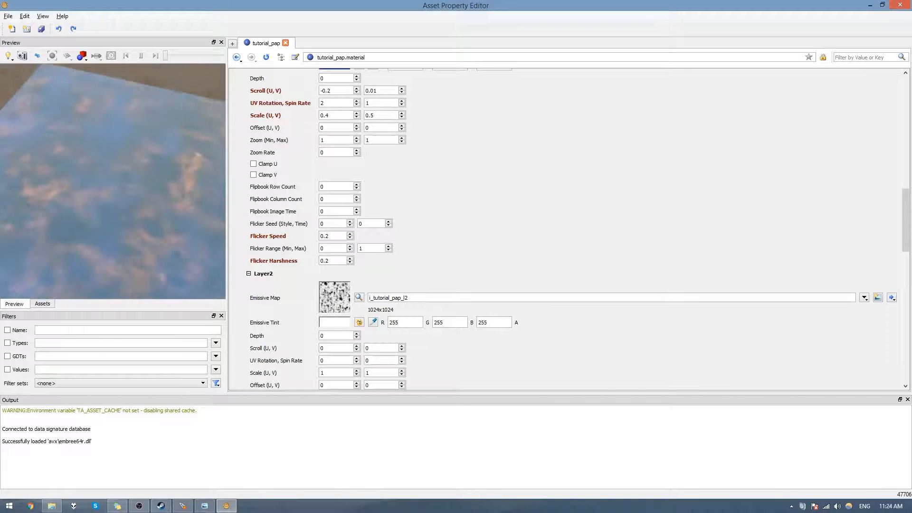
pyautogui.scroll(-1, 418, 274)
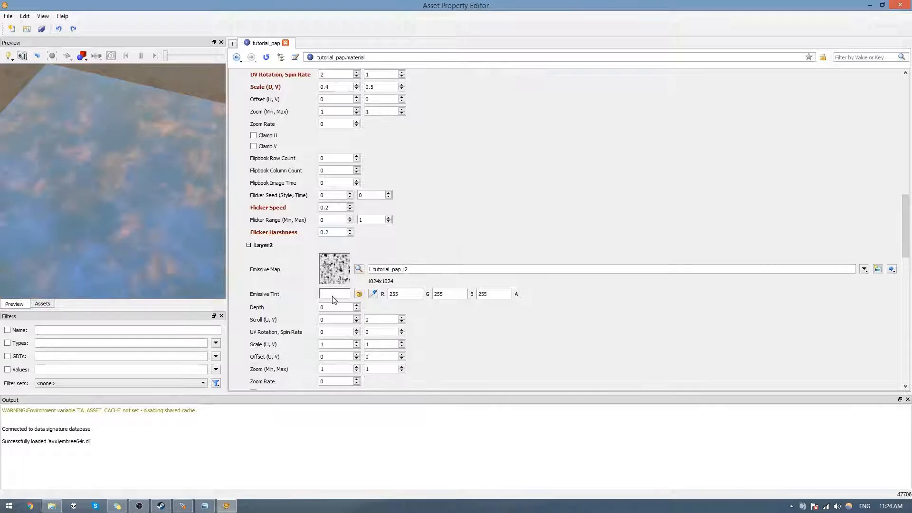
pyautogui.click(334, 293)
pyautogui.click(461, 212)
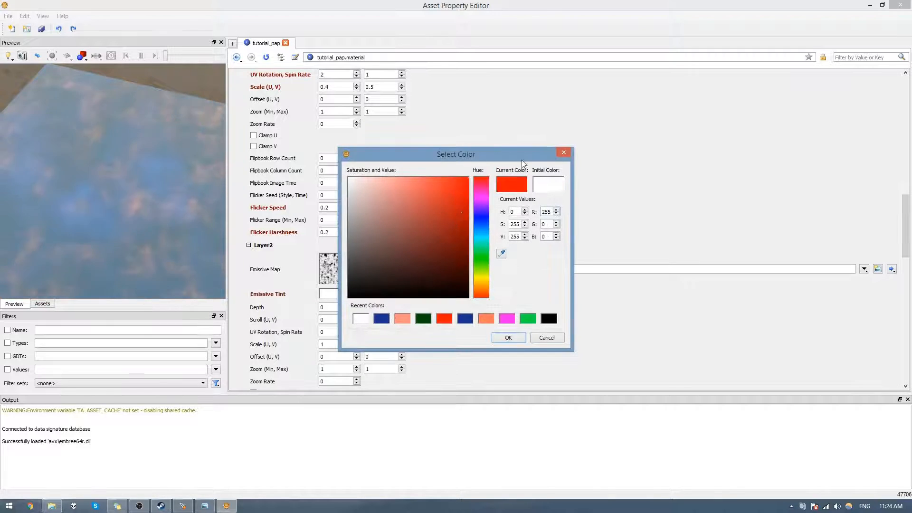
pyautogui.click(507, 338)
pyautogui.moveTo(153, 243); pyautogui.dragTo(103, 229)
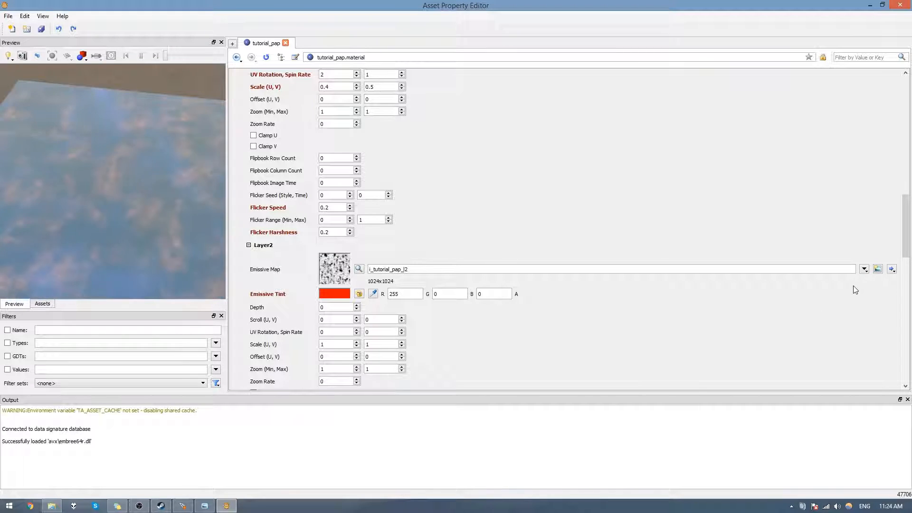
# Step: Change Layer2's emissive map to i_tutorial_pap_l3
pyautogui.click(454, 269)
pyautogui.press('BackSpace')
pyautogui.write('3')
pyautogui.press('Return')
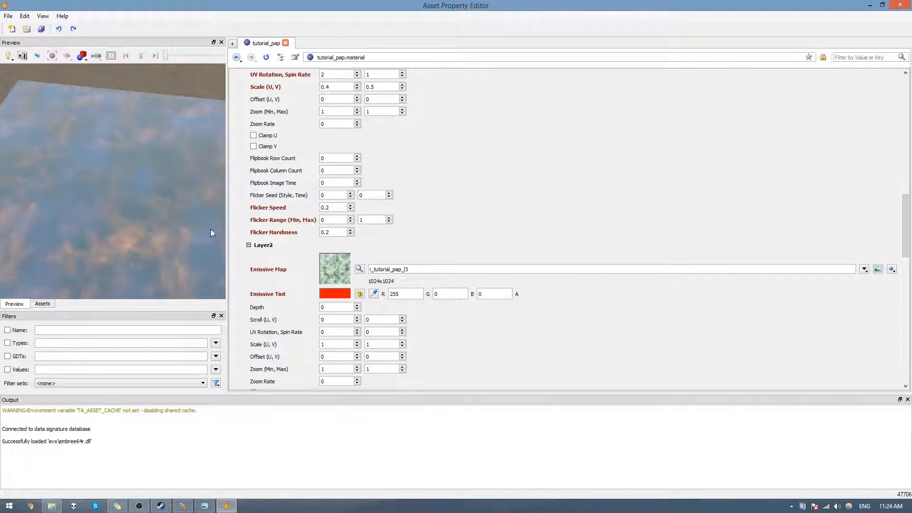
# Step: Set Layer2's emissive tint to the recent dark green colour with RGB 4, 89, 6
pyautogui.click(327, 292)
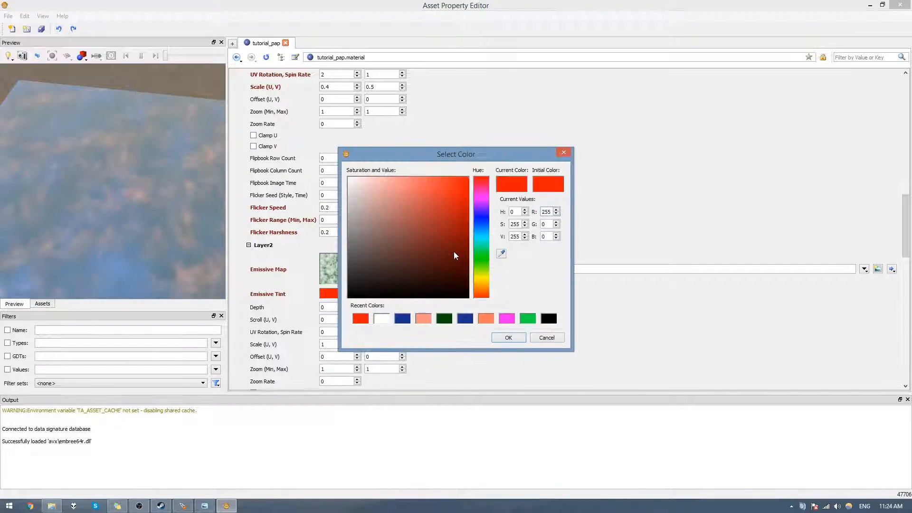
pyautogui.click(448, 321)
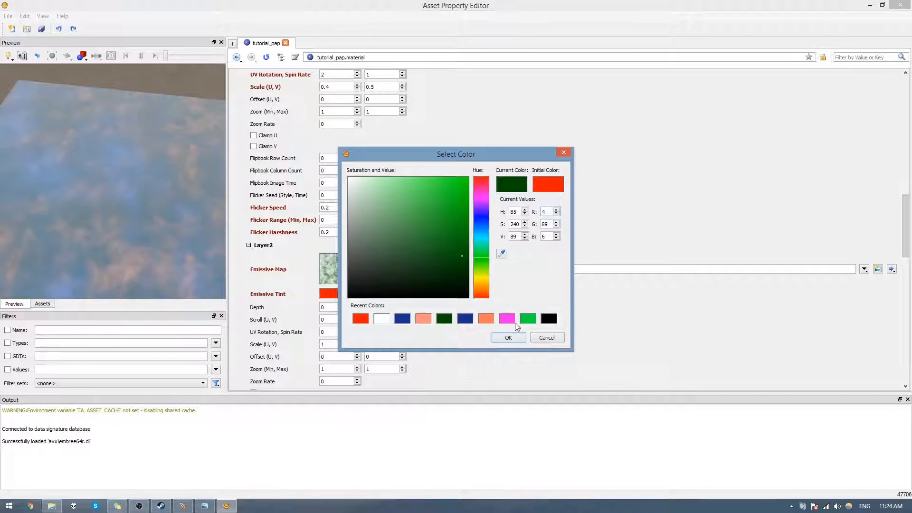
pyautogui.click(508, 337)
# Step: Set the maximum of Layer2's Flicker Range to 1
pyautogui.scroll(-3, 475, 333)
pyautogui.scroll(-3, 476, 334)
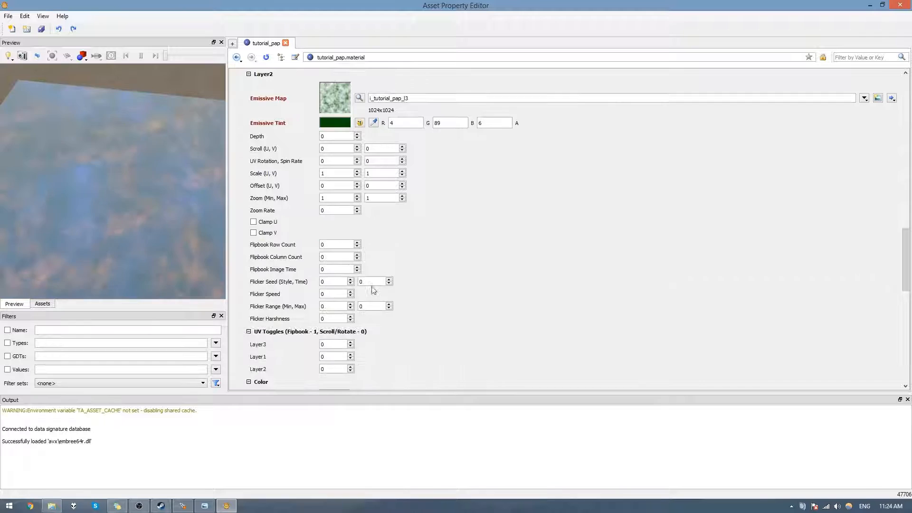
pyautogui.doubleClick(366, 309)
pyautogui.write('1')
pyautogui.click(448, 293)
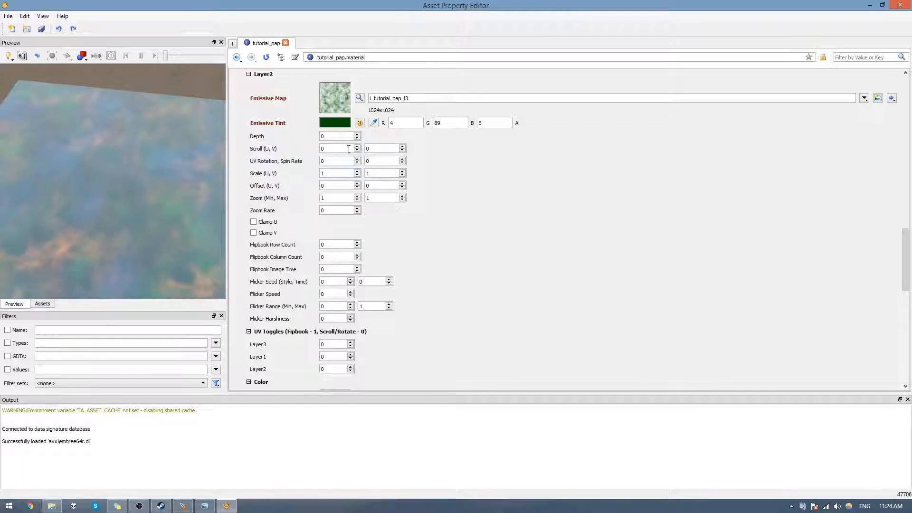
# Step: Set Layer2's depth to 2 and its Scroll (U, V) to 0.1 and 0.2
pyautogui.doubleClick(331, 136)
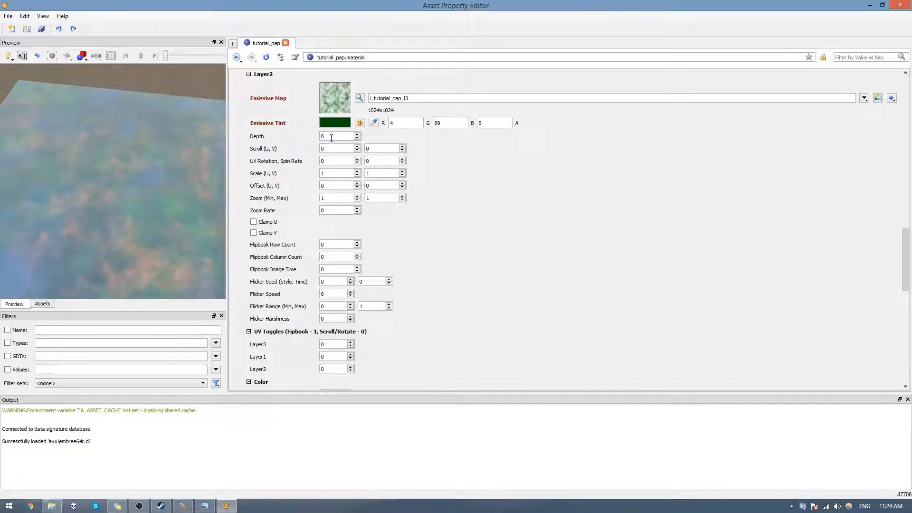
pyautogui.write('2')
pyautogui.press('Tab')
pyautogui.moveTo(164, 252); pyautogui.dragTo(113, 230)
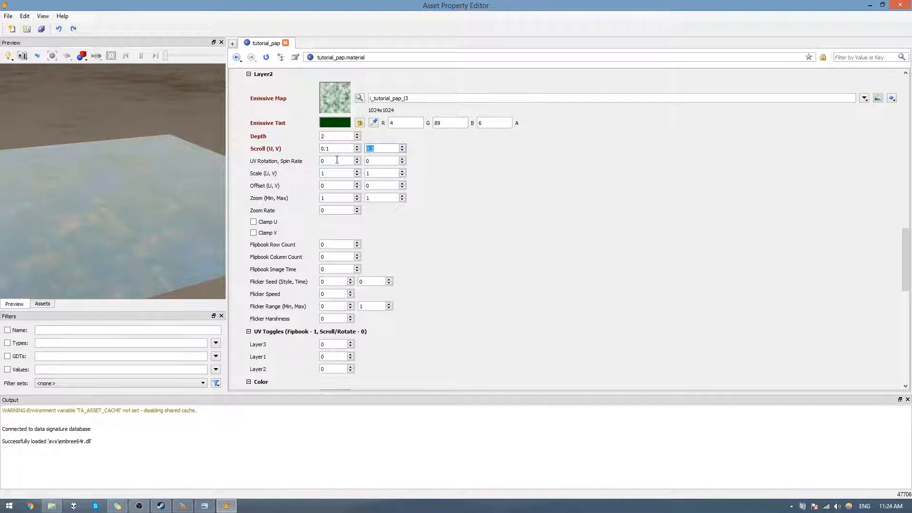
# Step: Set Layer2's UV Rotation and Spin Rate to 1 and 2, and its Scale (U, V) to 0.2 and 0.2
pyautogui.scroll(5, 501, 242)
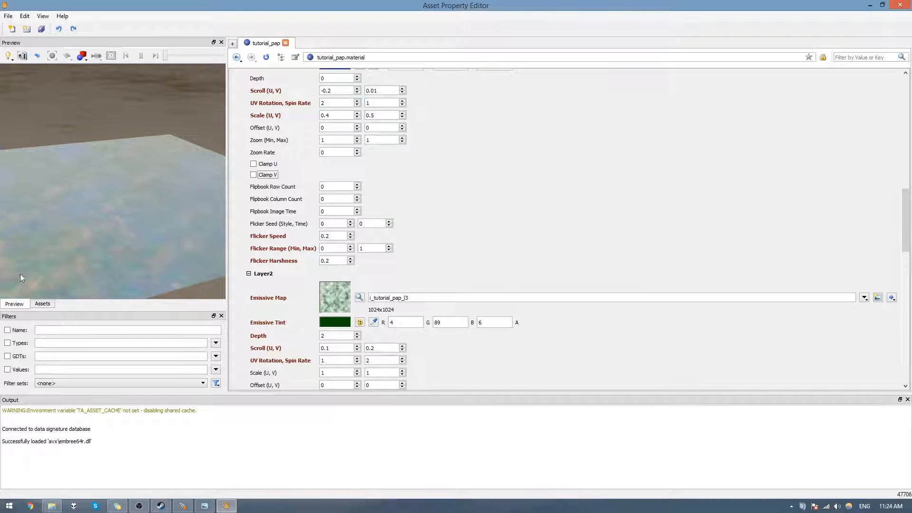
pyautogui.scroll(-2, 517, 250)
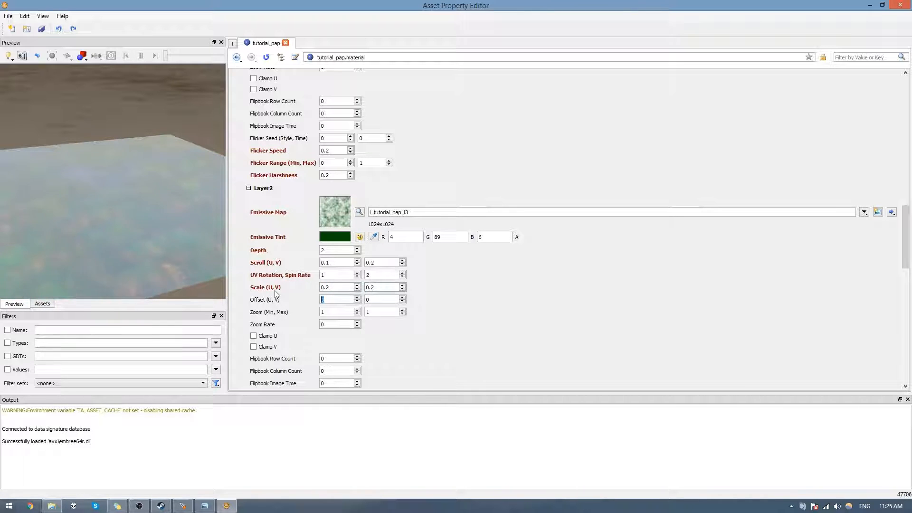
pyautogui.moveTo(116, 199); pyautogui.dragTo(116, 201)
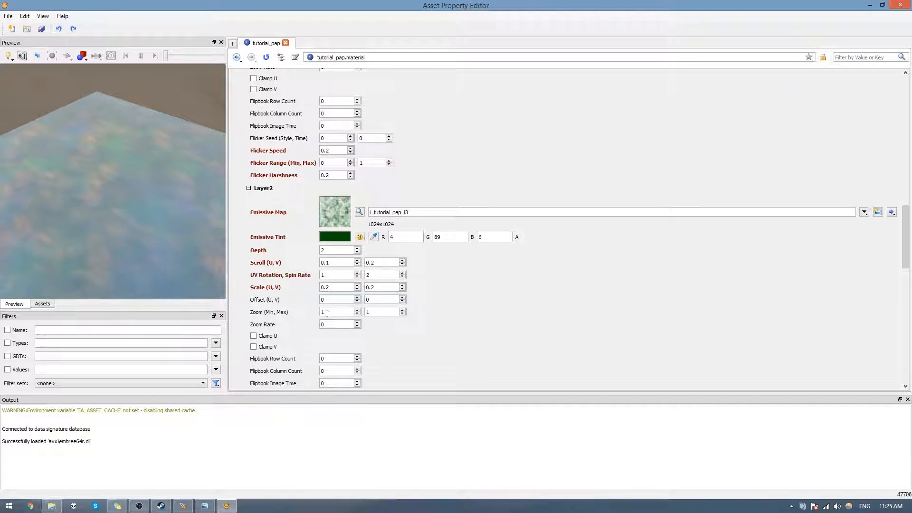
pyautogui.scroll(-3, 463, 323)
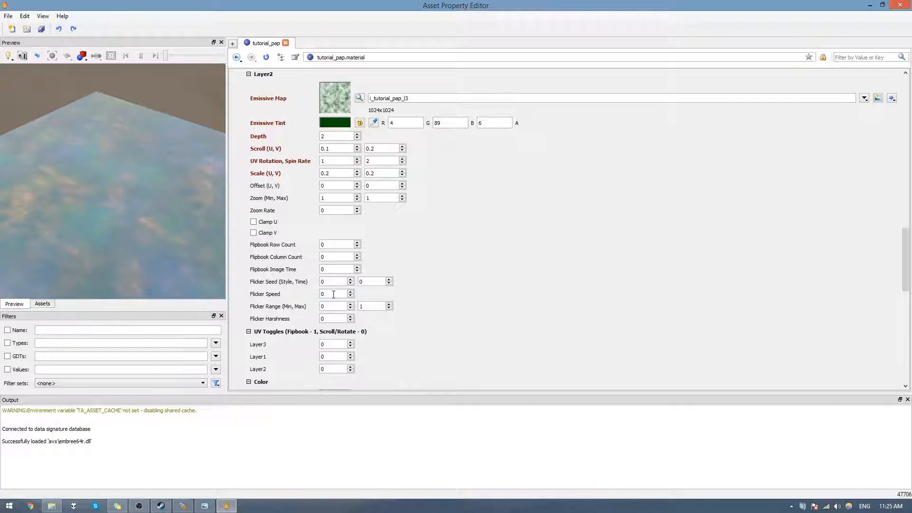
# Step: Set Layer2's Flicker Speed to 0.3 and its Flicker Harshness to 1
pyautogui.hotkey('alt', 'Tab')
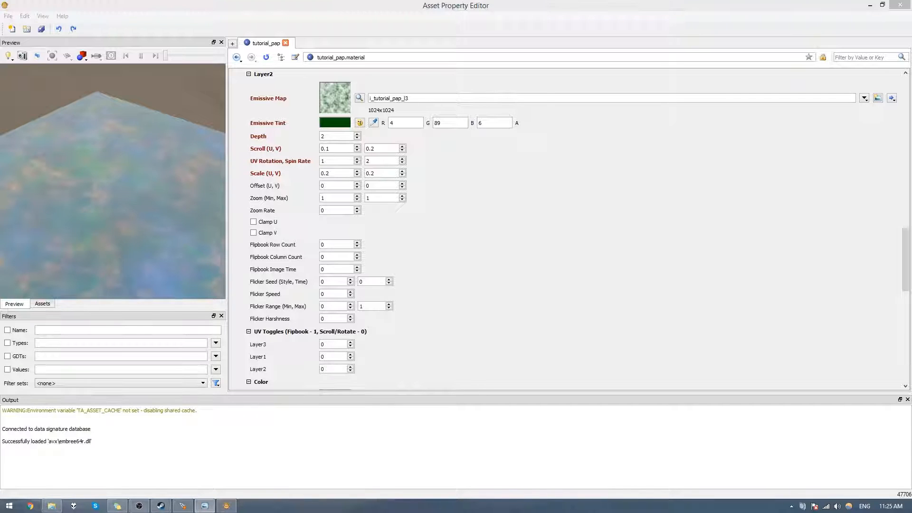
pyautogui.click(331, 294)
pyautogui.write('.3')
pyautogui.press('Return')
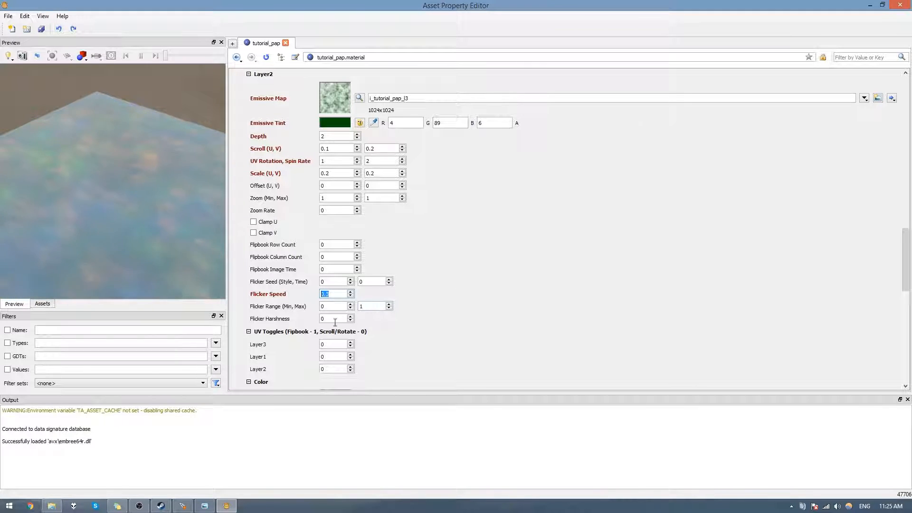
pyautogui.press('Return')
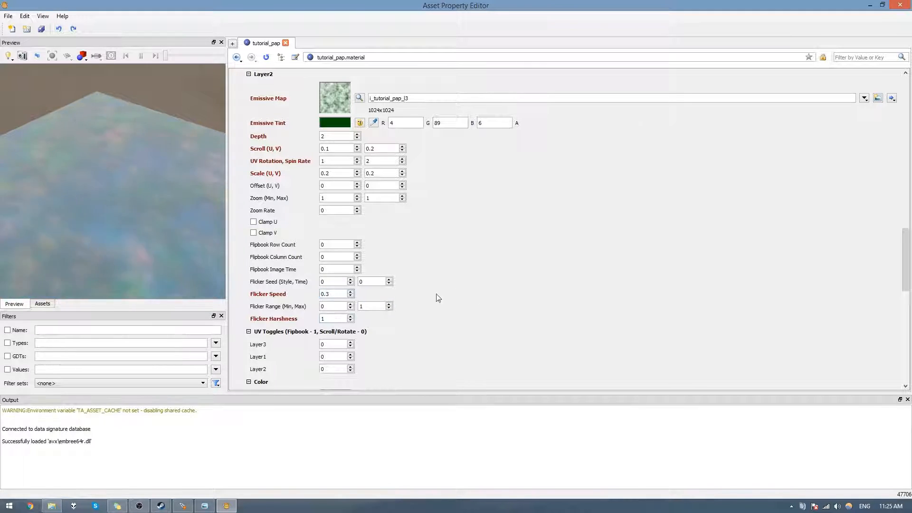
# Step: Set the material's Spec Color to the Everything preset and inspect the surface in the preview
pyautogui.moveTo(115, 220); pyautogui.dragTo(69, 225)
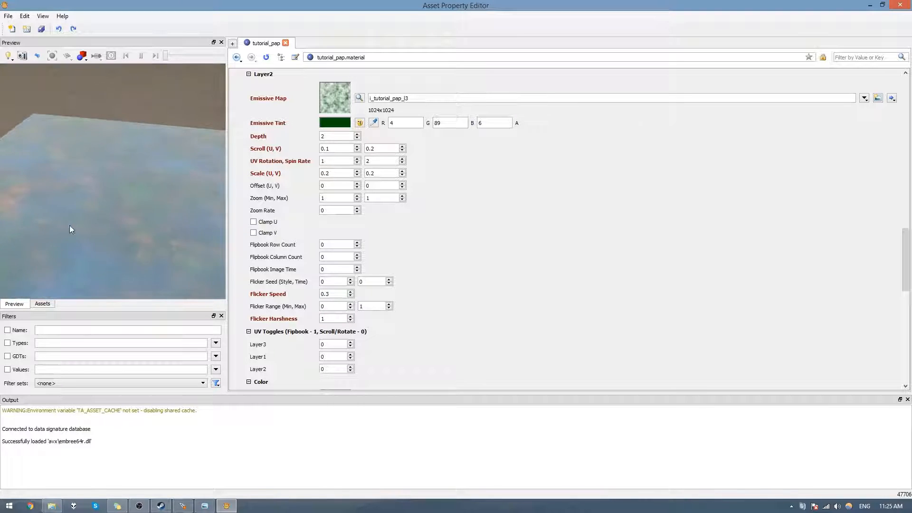
pyautogui.scroll(-12, 426, 295)
pyautogui.moveTo(114, 183)
pyautogui.keyDown('alt'); pyautogui.mouseDown()
pyautogui.moveTo(97, 175)
pyautogui.moveTo(109, 183)
pyautogui.mouseUp(); pyautogui.keyUp('alt')
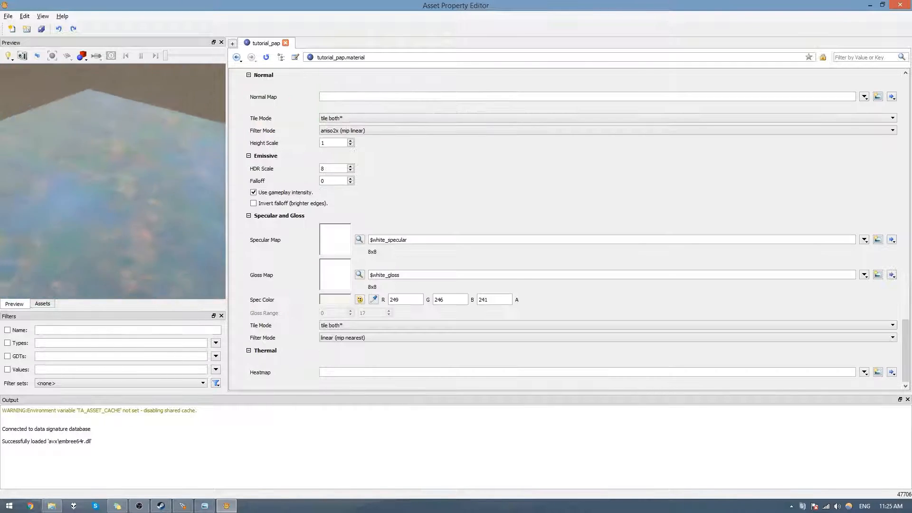
pyautogui.click(359, 299)
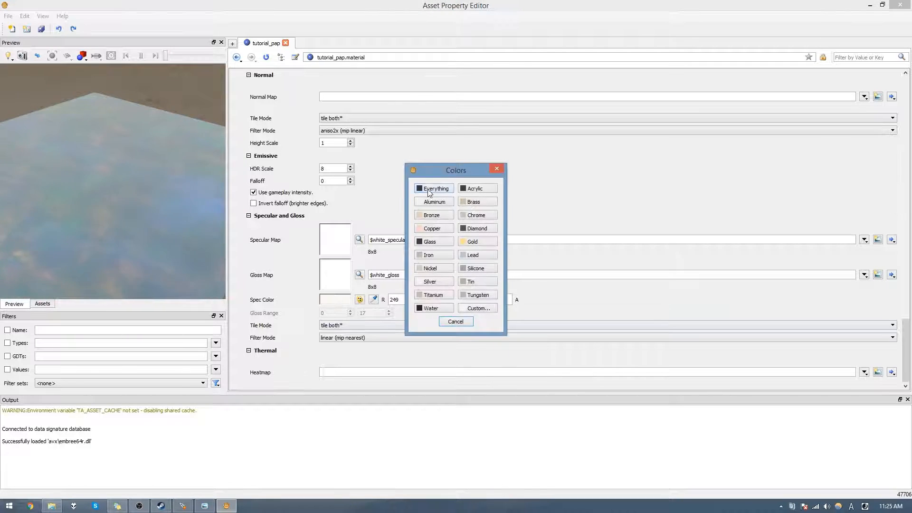
pyautogui.click(422, 189)
pyautogui.keyDown('alt'); pyautogui.moveTo(132, 214); pyautogui.dragTo(161, 209); pyautogui.keyUp('alt')
pyautogui.keyDown('alt'); pyautogui.moveTo(99, 201); pyautogui.dragTo(113, 157); pyautogui.keyUp('alt')
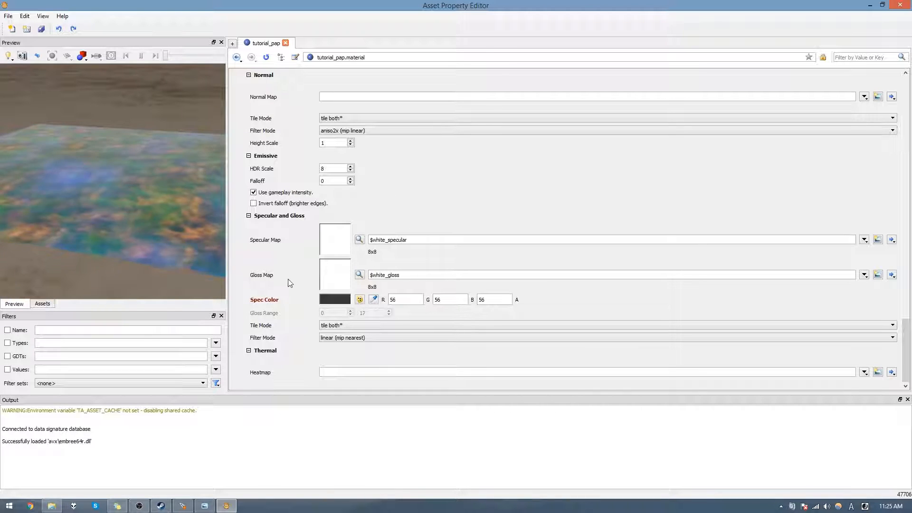
pyautogui.keyDown('alt'); pyautogui.moveTo(38, 221); pyautogui.dragTo(118, 177); pyautogui.keyUp('alt')
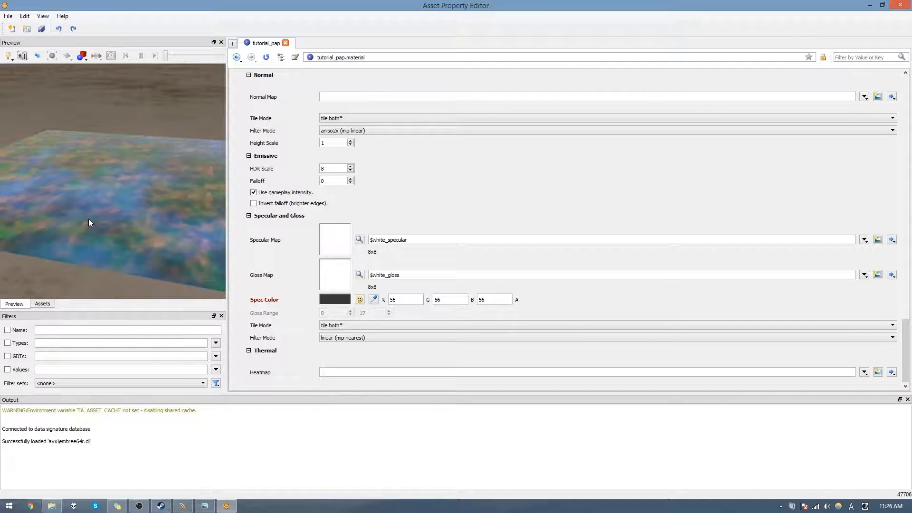
# Step: Try a depth of 3 for Layer2 and check the camo in the preview
pyautogui.scroll(10, 475, 195)
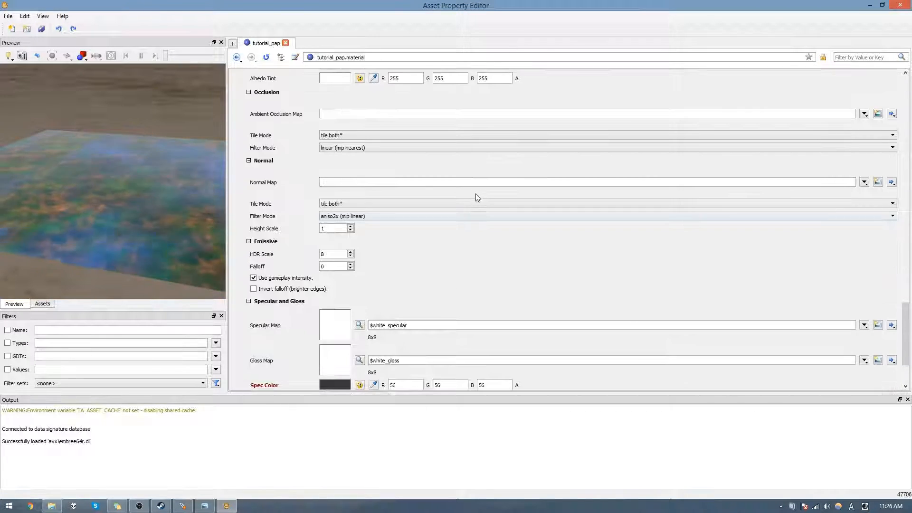
pyautogui.scroll(10, 407, 227)
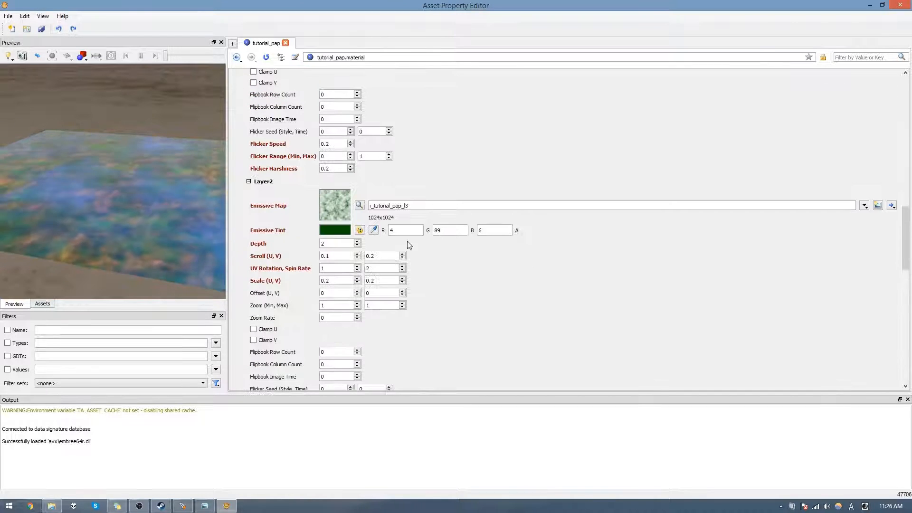
pyautogui.write('3')
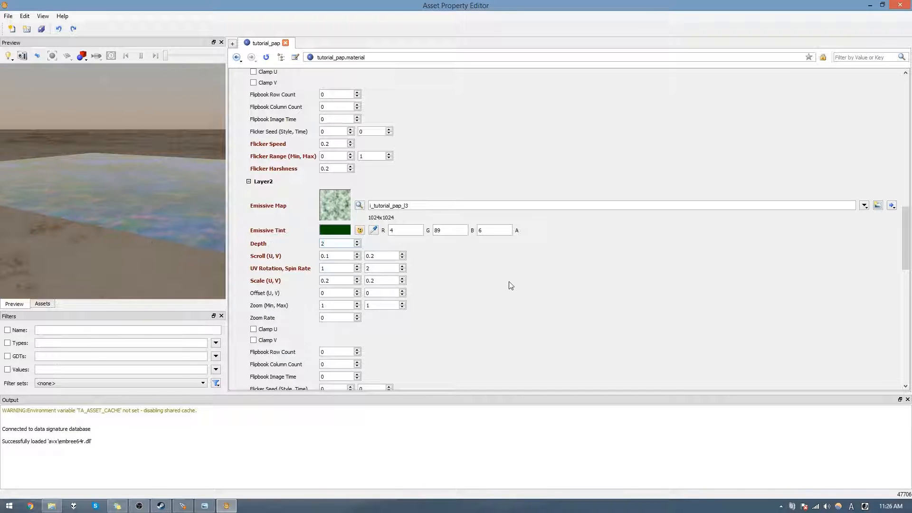
pyautogui.moveTo(50, 212); pyautogui.dragTo(56, 268)
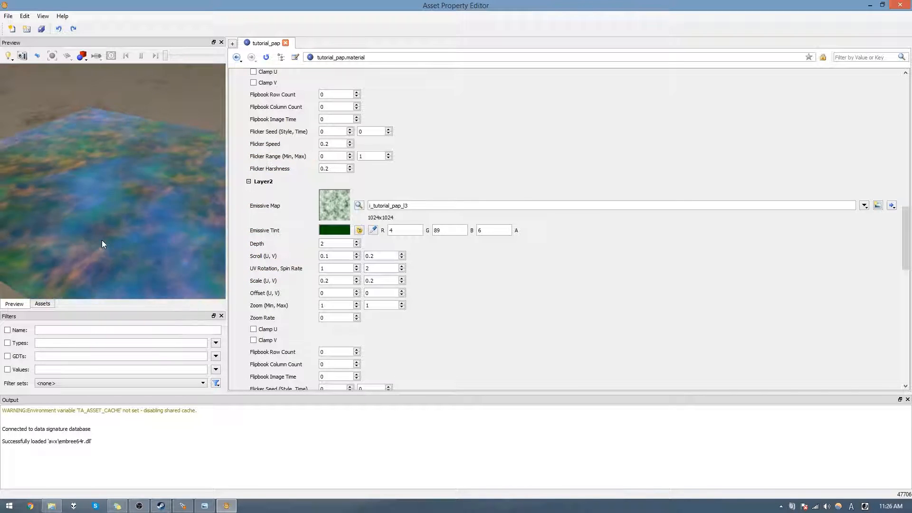
# Step: Filter the asset list by the type weaponcamotable and open camo_t7_smg_standard
pyautogui.click(43, 304)
pyautogui.scroll(6, 142, 211)
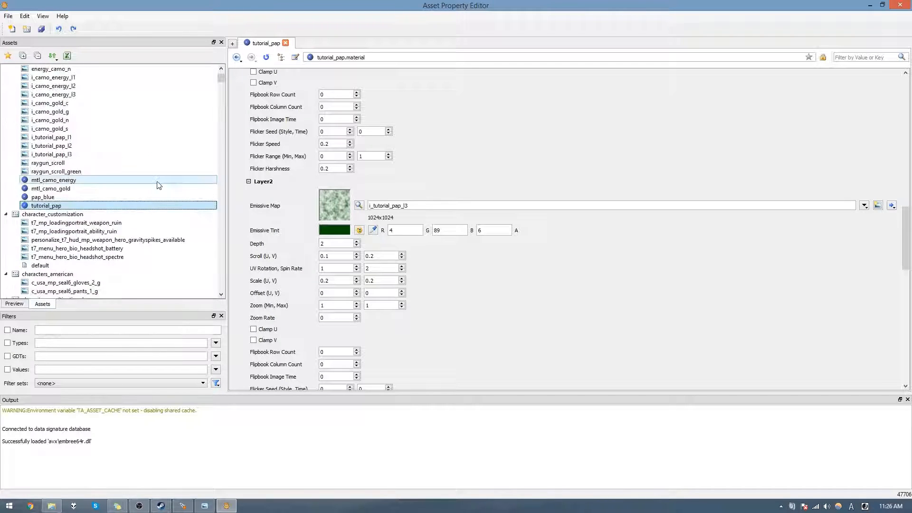
pyautogui.click(47, 340)
pyautogui.write('weaponcamotable')
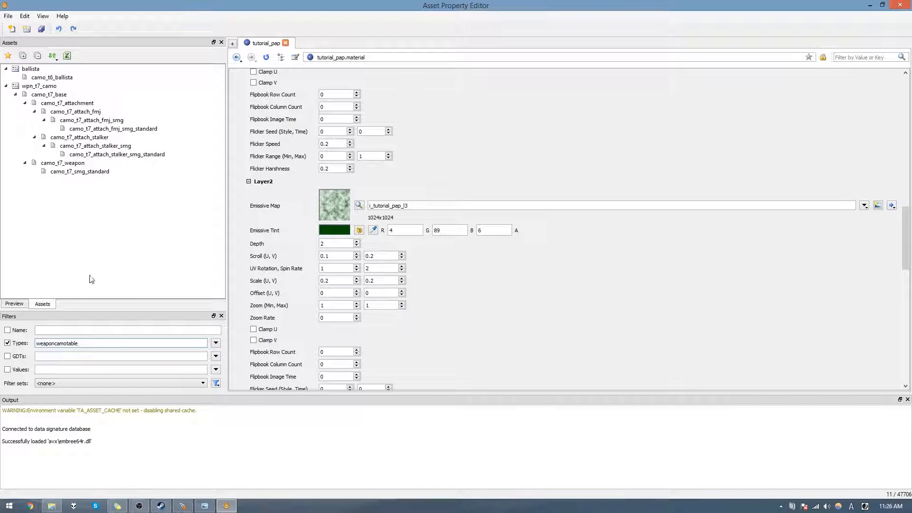
pyautogui.click(55, 172)
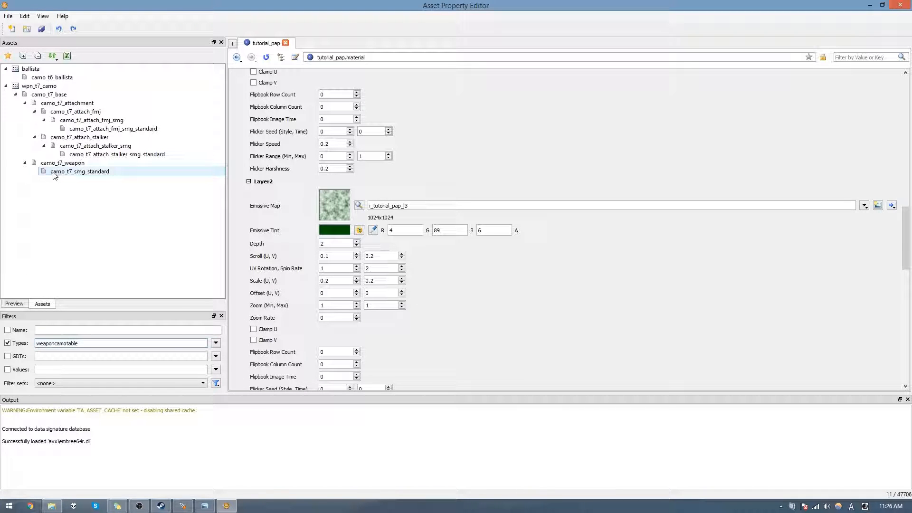
pyautogui.click(94, 174)
# Step: Duplicate the camo_t7_smg_standard camo table under the name camo_t7_dsr50
pyautogui.rightClick(93, 174)
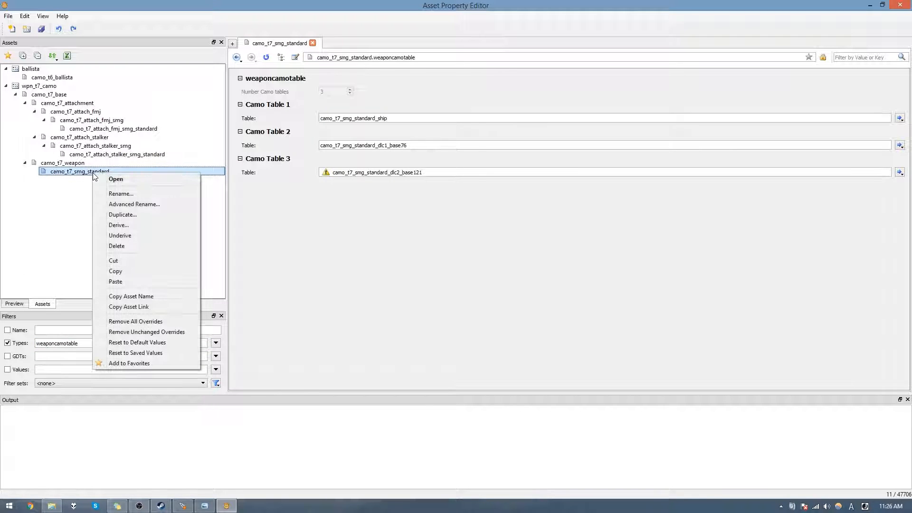
pyautogui.click(129, 214)
pyautogui.moveTo(474, 265); pyautogui.dragTo(429, 268)
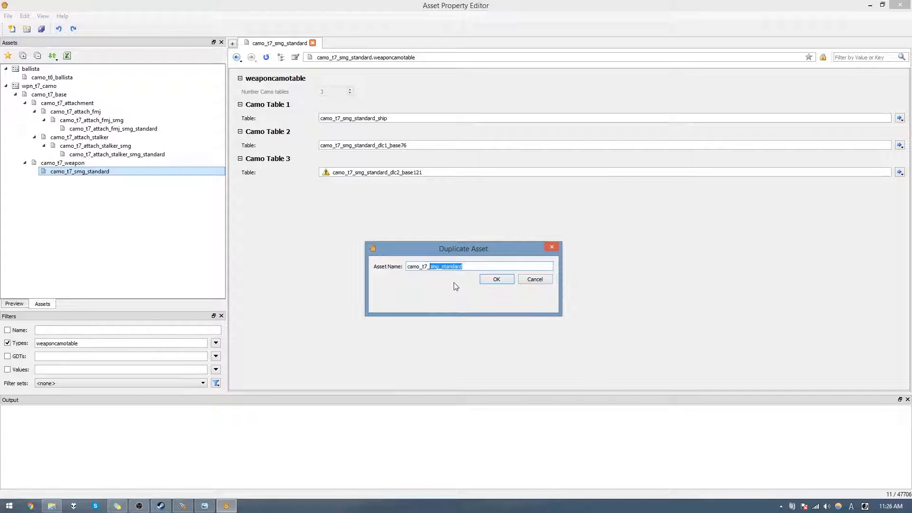
pyautogui.press('BackSpace')
pyautogui.write('dsr50')
pyautogui.press('Return')
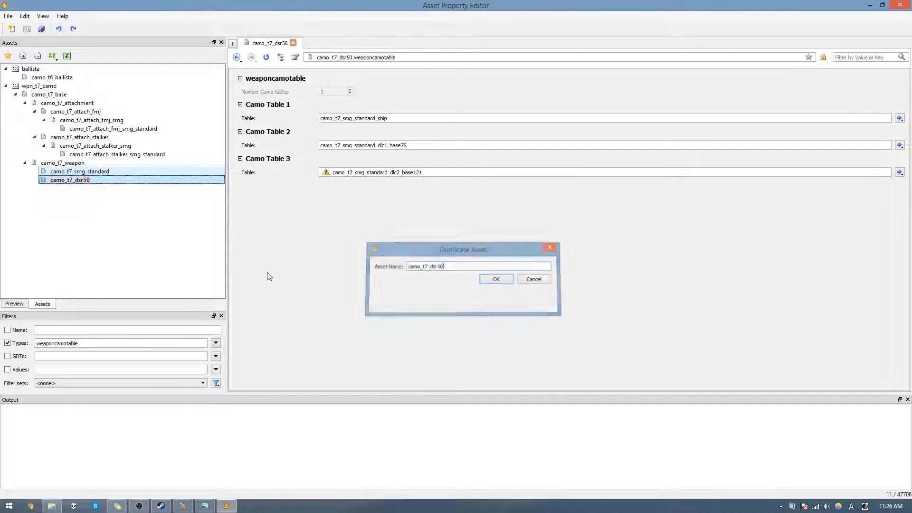
# Step: Underive camo_t7_dsr50 from its parent and cut it out of the wpn_t7_camo file
pyautogui.rightClick(103, 181)
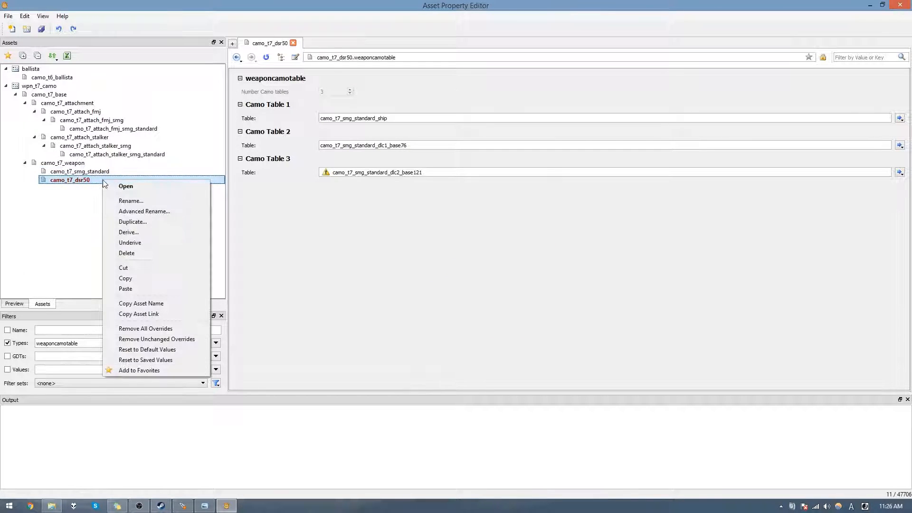
pyautogui.click(144, 244)
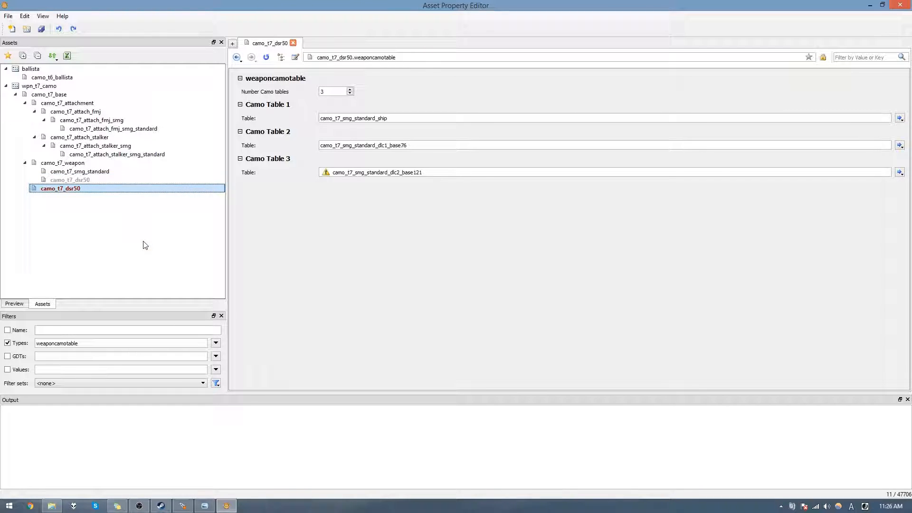
pyautogui.rightClick(69, 189)
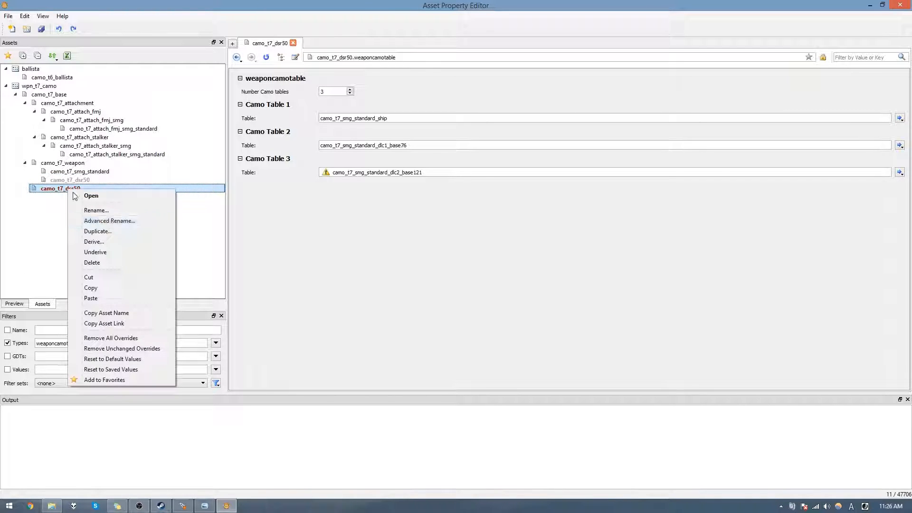
pyautogui.click(100, 277)
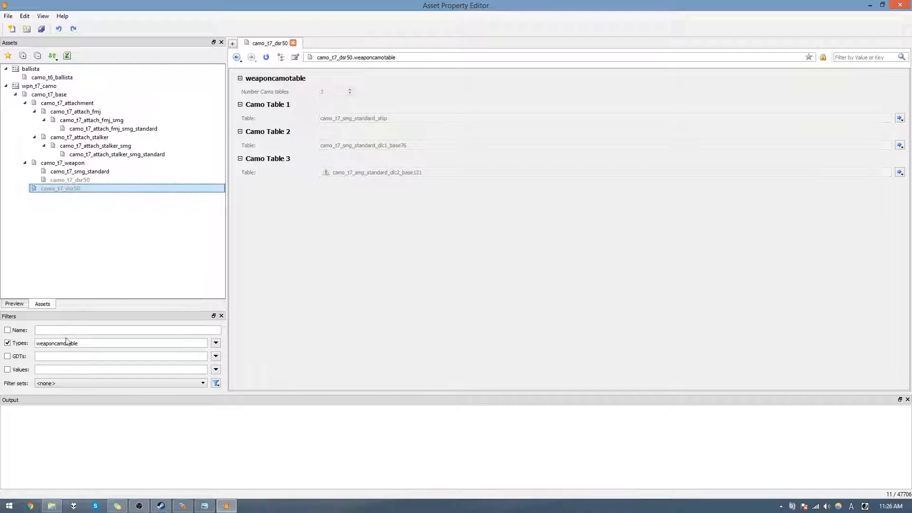
# Step: Clear the type filter, filter the GDTs by dsr50, and paste the cut camo table into the dsr50 file
pyautogui.doubleClick(94, 343)
pyautogui.press('BackSpace')
pyautogui.click(88, 355)
pyautogui.write('sd')
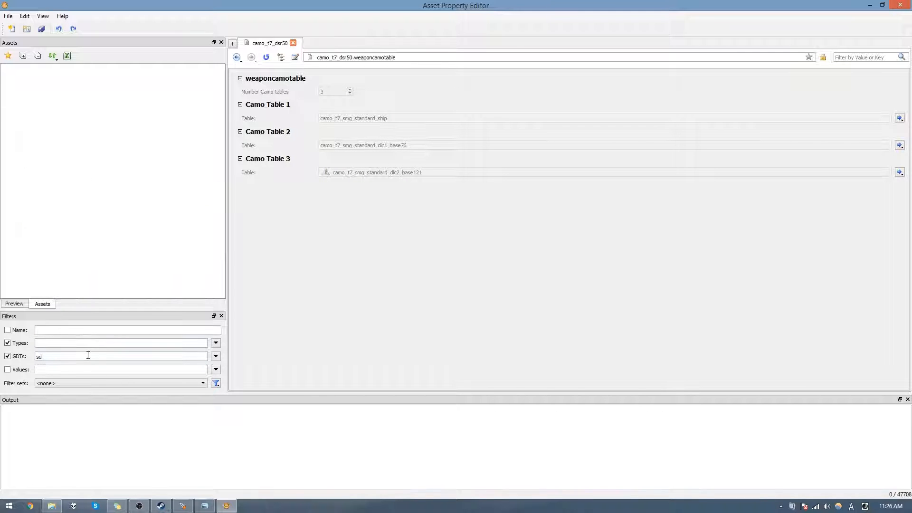
pyautogui.write('sr50')
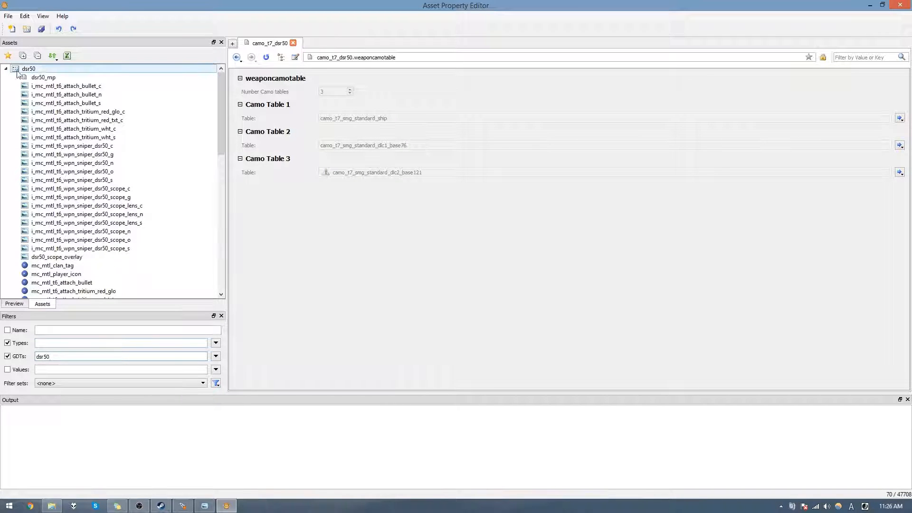
pyautogui.rightClick(35, 69)
pyautogui.click(71, 130)
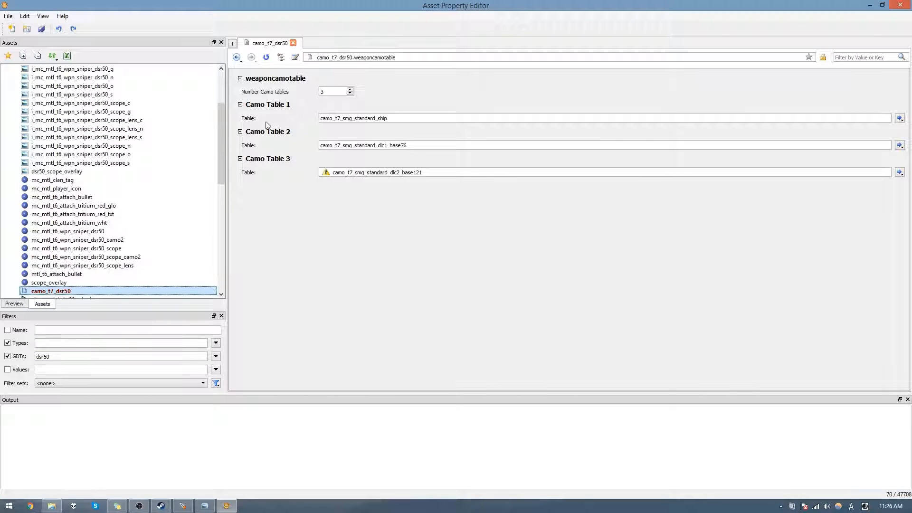
# Step: Review the number of camo tables and the three table references in camo_t7_dsr50
pyautogui.click(290, 94)
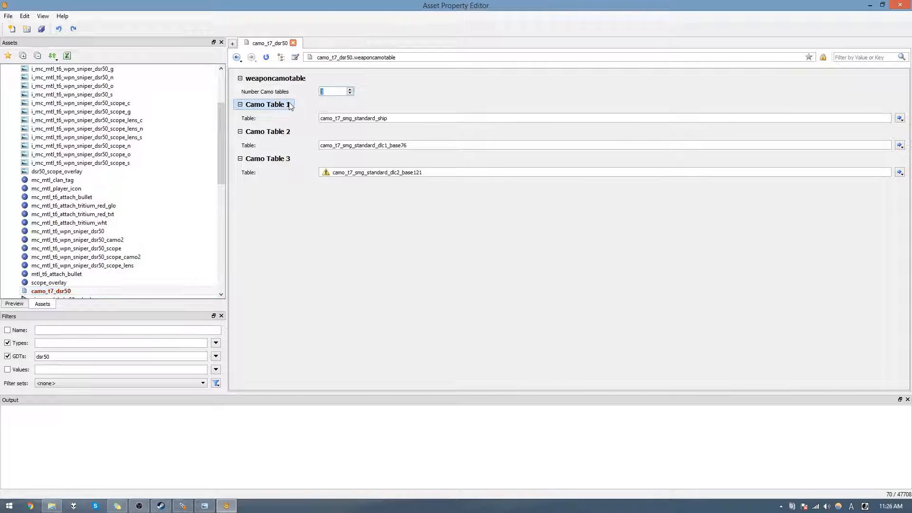
pyautogui.doubleClick(420, 120)
pyautogui.click(404, 119)
pyautogui.doubleClick(431, 148)
pyautogui.click(429, 149)
pyautogui.doubleClick(441, 170)
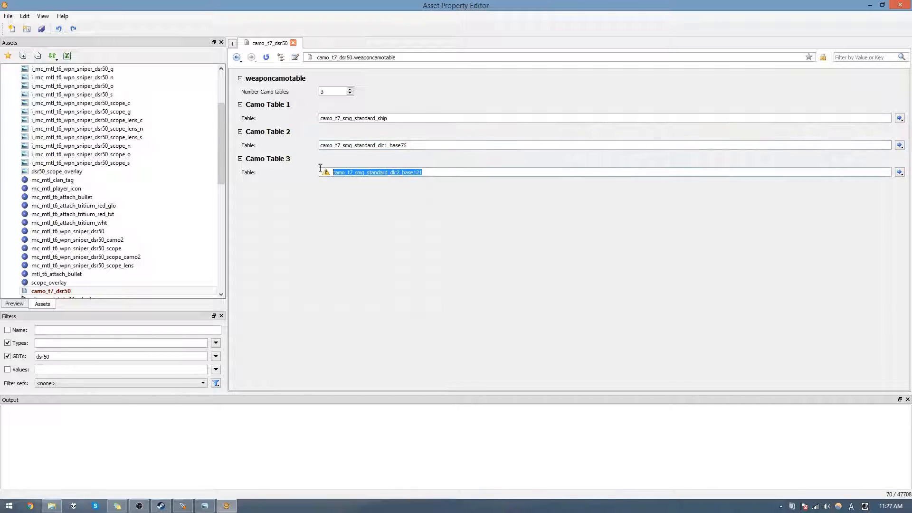
pyautogui.click(402, 207)
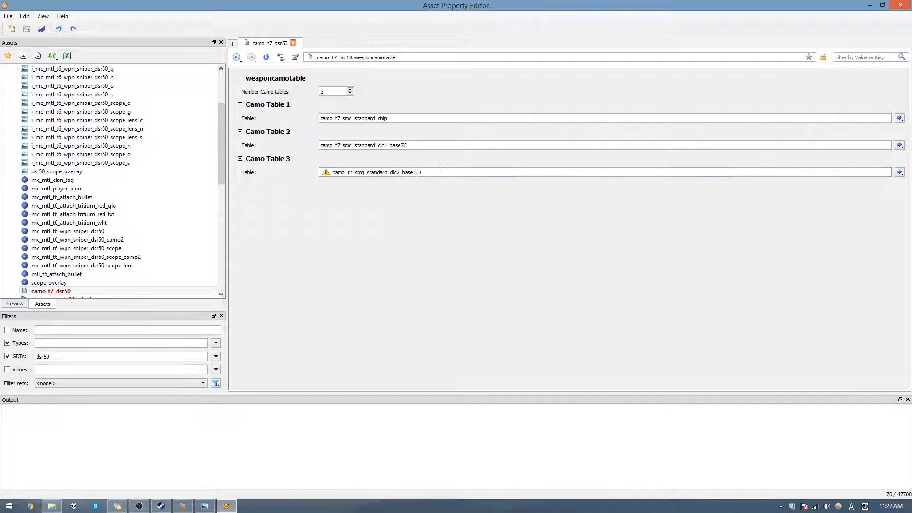
pyautogui.moveTo(444, 173)
pyautogui.mouseDown()
pyautogui.moveTo(375, 174)
pyautogui.moveTo(431, 180)
pyautogui.mouseUp()
pyautogui.click(76, 289)
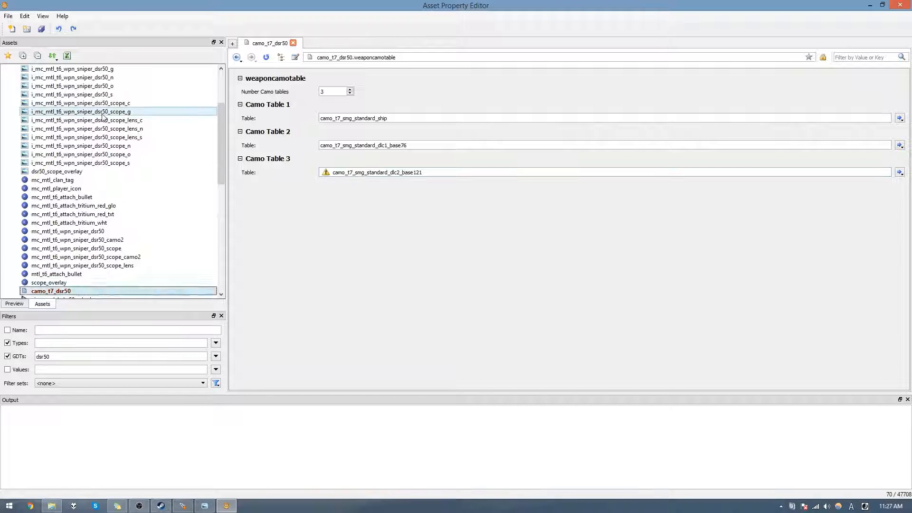
# Step: Create a weaponcamo asset named camo_t6_dsr50_custom_base121 in the dsr50 GDT file
pyautogui.scroll(4, 99, 110)
pyautogui.rightClick(58, 70)
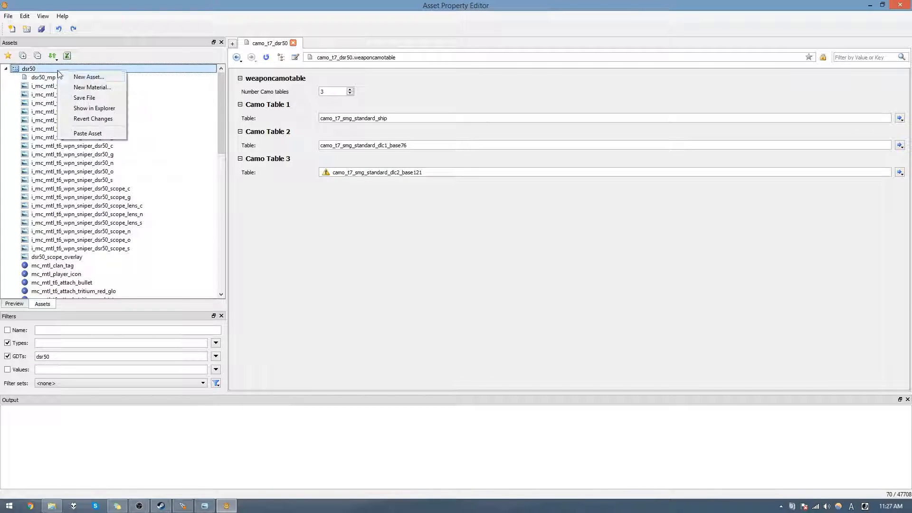
pyautogui.click(88, 77)
pyautogui.click(417, 249)
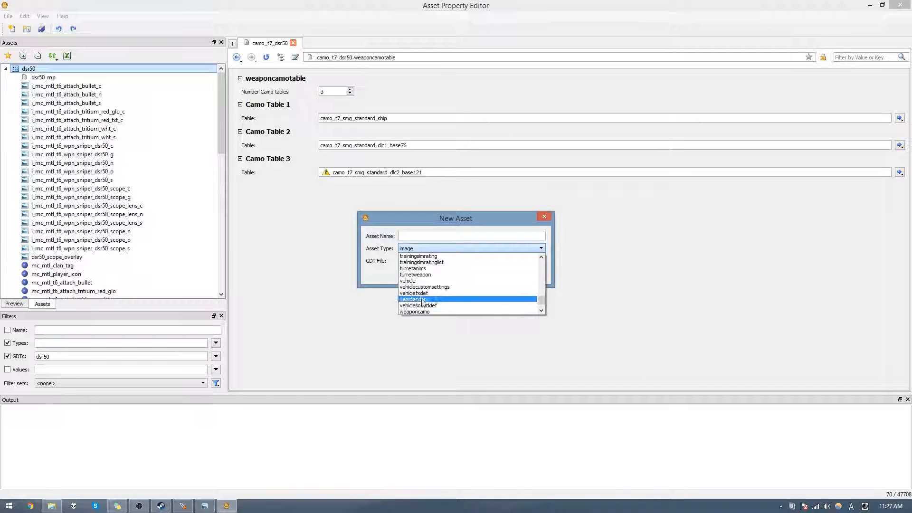
pyautogui.click(413, 312)
pyautogui.click(417, 235)
pyautogui.write('camo')
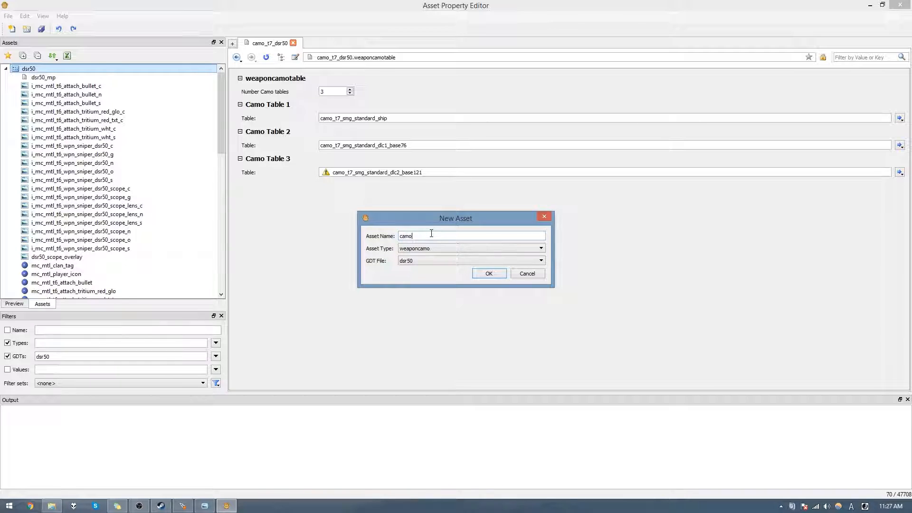
pyautogui.write('_t6_dsr50_custom_base121')
pyautogui.press('Return')
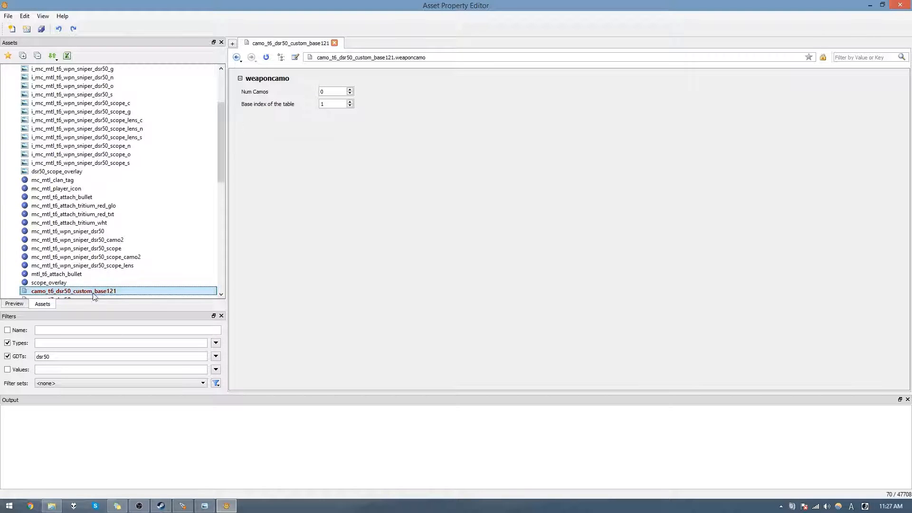
# Step: Set the new weaponcamo's base index of the table to 121 and its Num Camos to 1
pyautogui.click(321, 105)
pyautogui.write('21')
pyautogui.doubleClick(329, 91)
pyautogui.write('1')
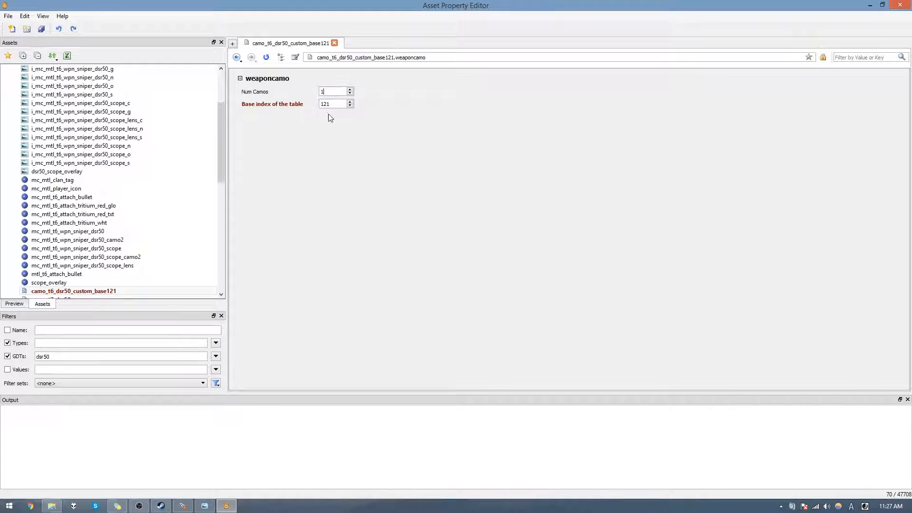
pyautogui.press('Return')
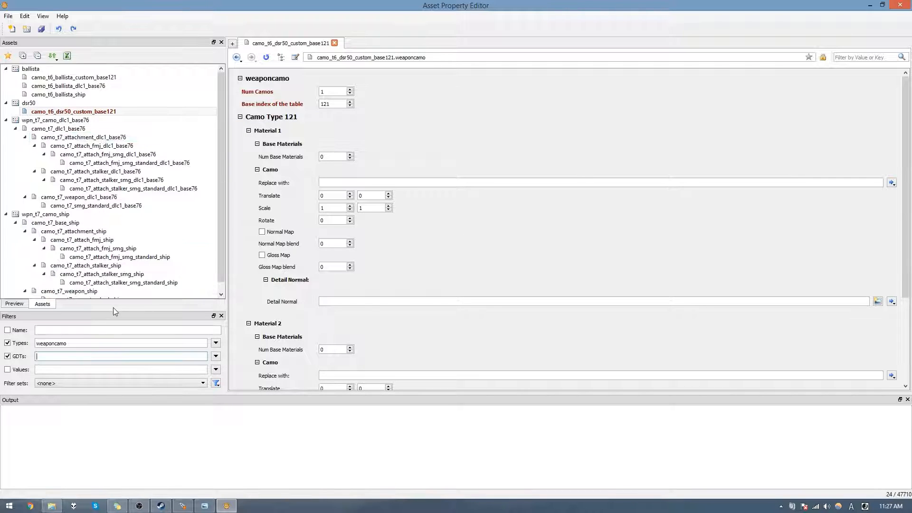
# Step: Duplicate the weaponcamo asset camo_t7_smg_standard_ship under the name camo_t6_dsr50_ship
pyautogui.scroll(-1, 141, 190)
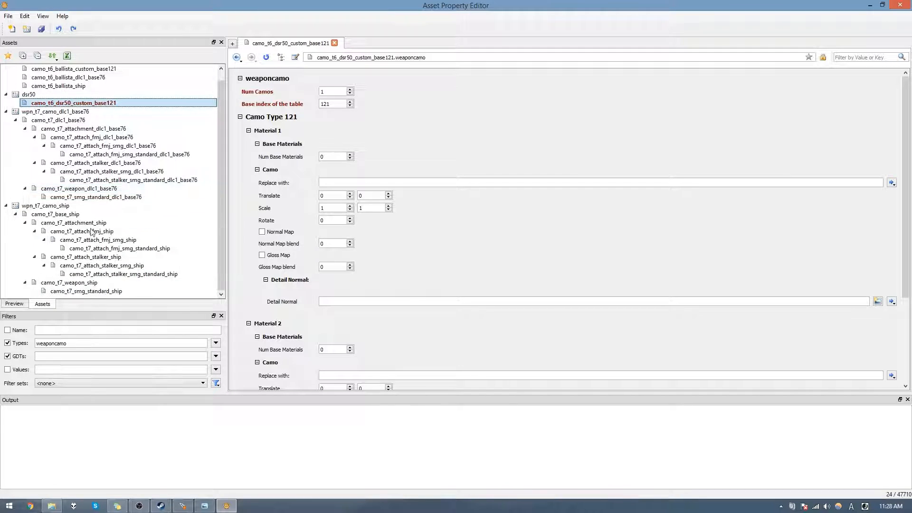
pyautogui.click(77, 215)
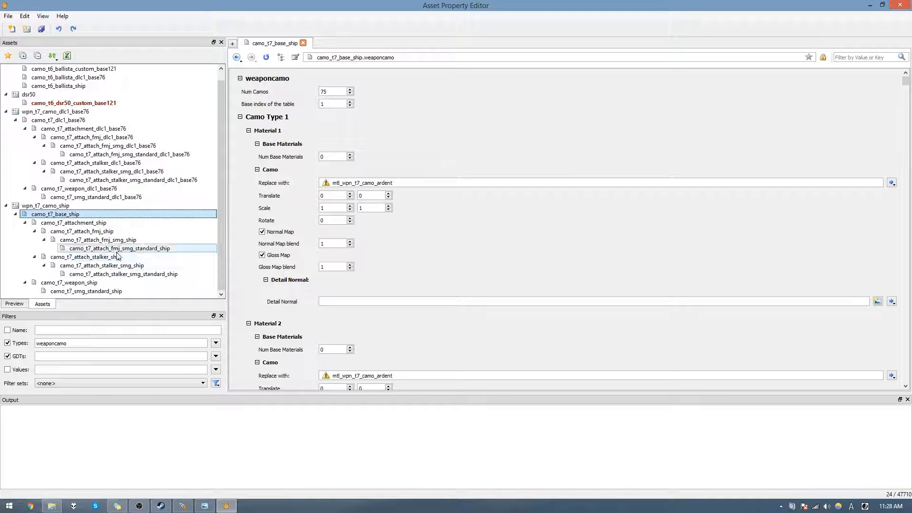
pyautogui.click(98, 291)
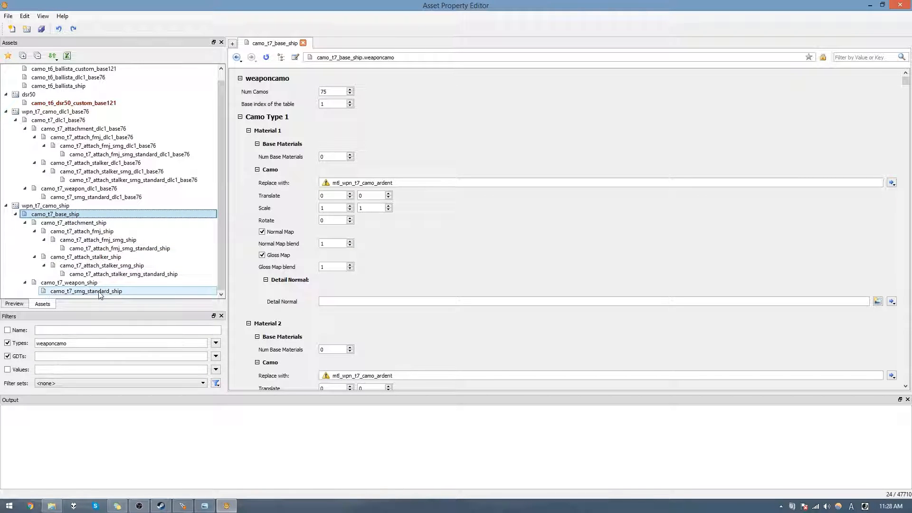
pyautogui.rightClick(100, 293)
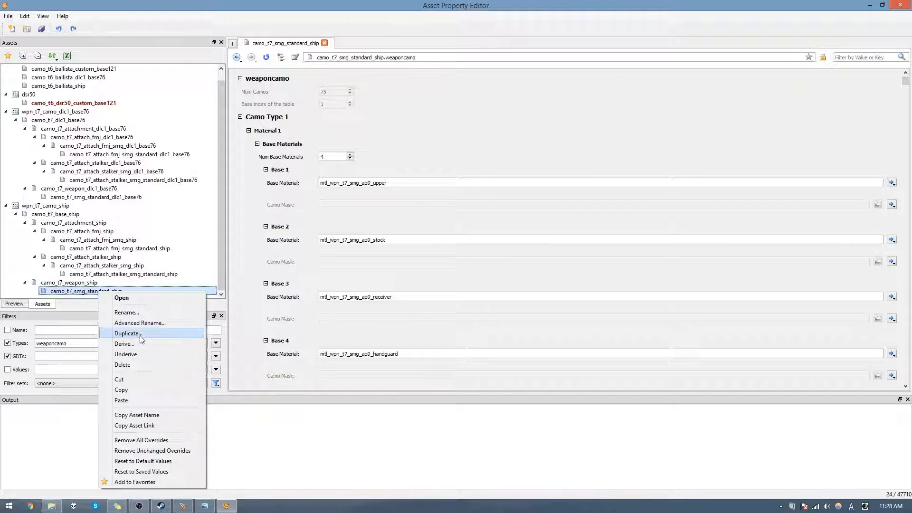
pyautogui.click(106, 333)
pyautogui.moveTo(424, 268); pyautogui.dragTo(460, 267)
pyautogui.write('6_dsr50_ship')
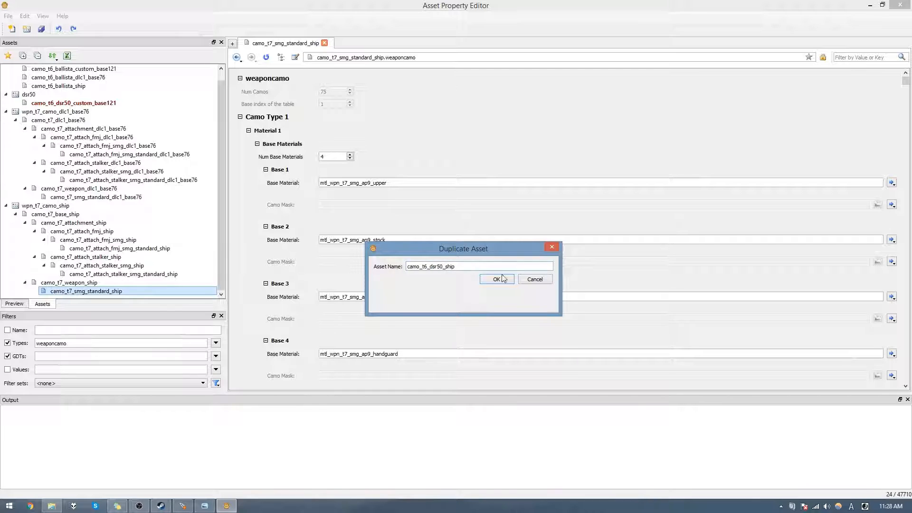
pyautogui.click(497, 279)
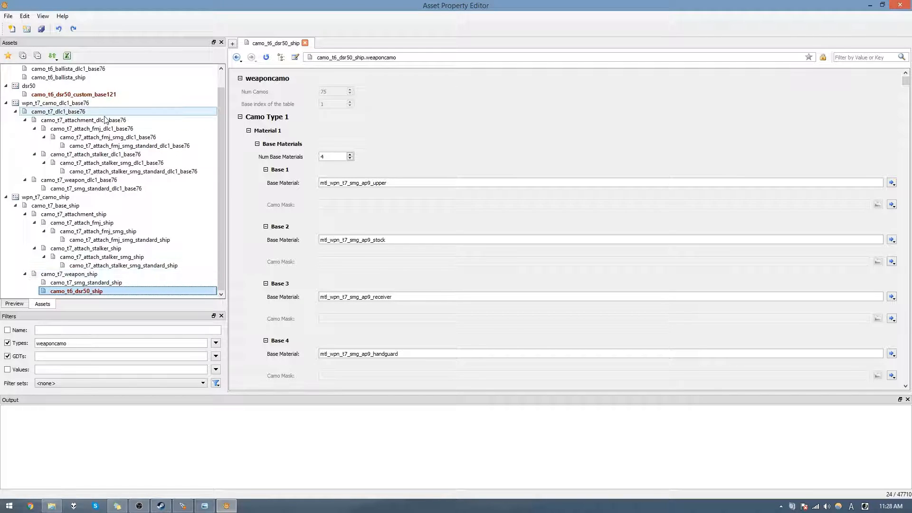
# Step: Duplicate the weaponcamo asset camo_t7_smg_standard_dlc1_base76 under the name camo_t6_dsr50_dlc1_base76
pyautogui.click(115, 188)
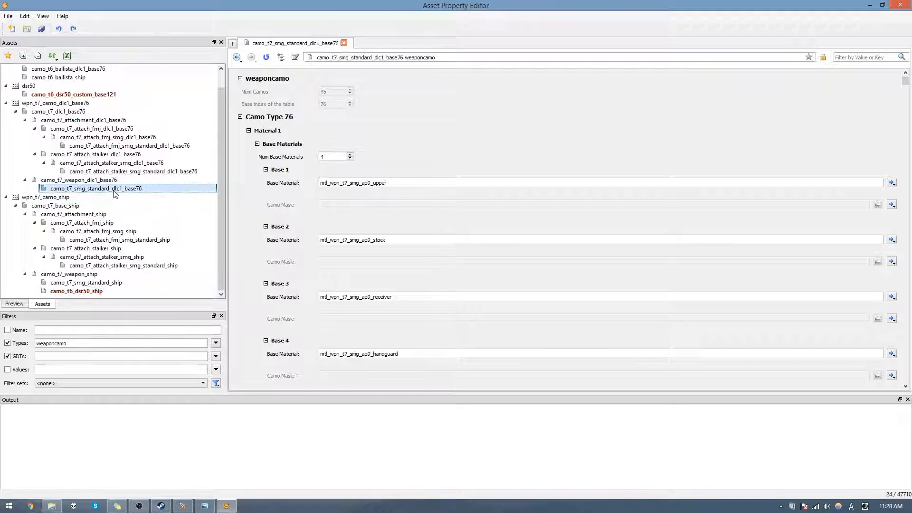
pyautogui.rightClick(115, 188)
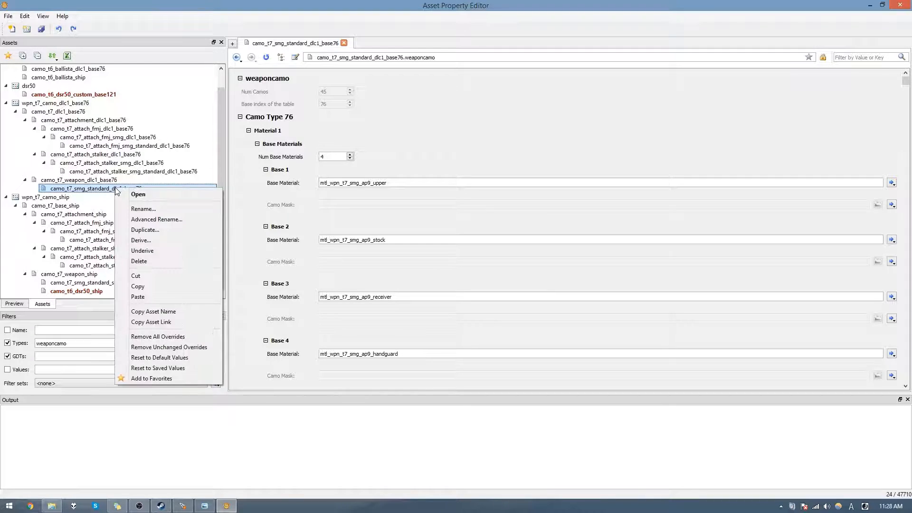
pyautogui.click(147, 230)
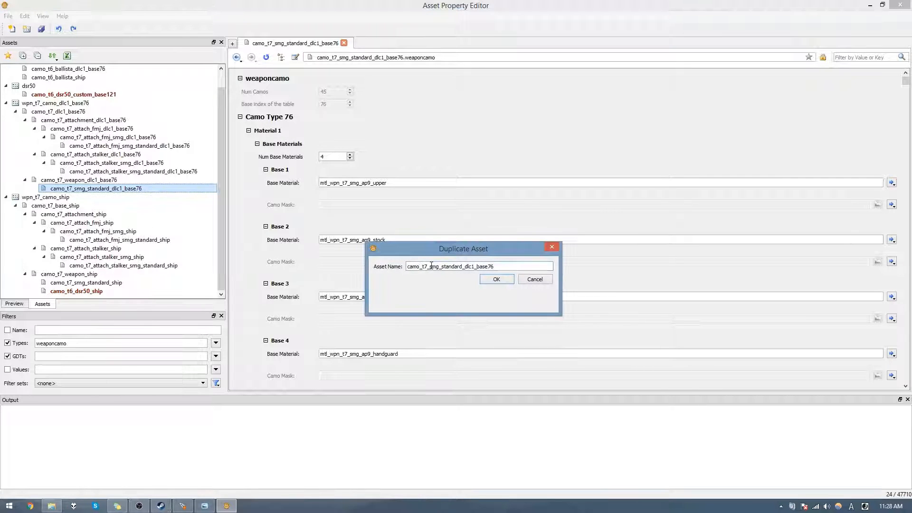
pyautogui.write('6')
pyautogui.moveTo(430, 268); pyautogui.dragTo(485, 269)
pyautogui.write('dsr50')
pyautogui.click(485, 269)
pyautogui.click(489, 281)
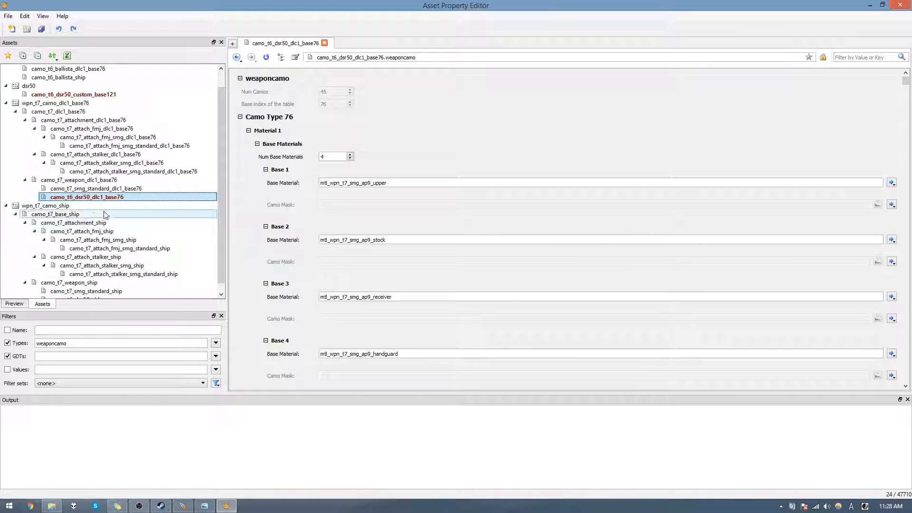
# Step: Cut camo_t6_dsr50_dlc1_base76 and camo_t6_dsr50_ship together and paste them into the dsr50 GDT file
pyautogui.scroll(-1, 102, 200)
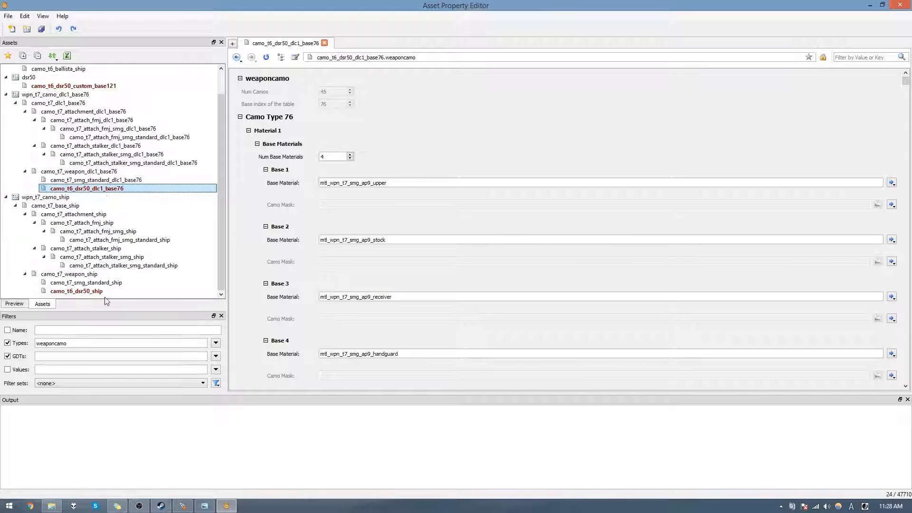
pyautogui.click(102, 292)
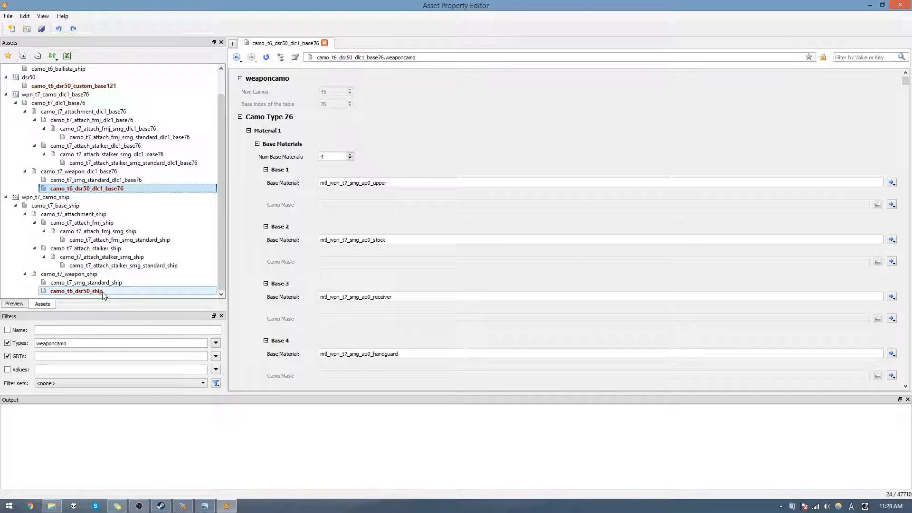
pyautogui.keyDown('ctrl'); pyautogui.click(102, 291); pyautogui.keyUp('ctrl')
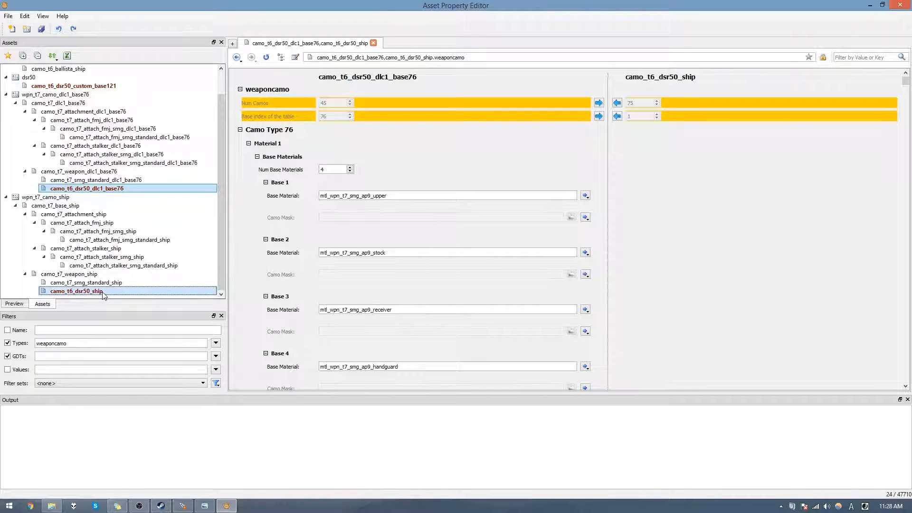
pyautogui.rightClick(103, 292)
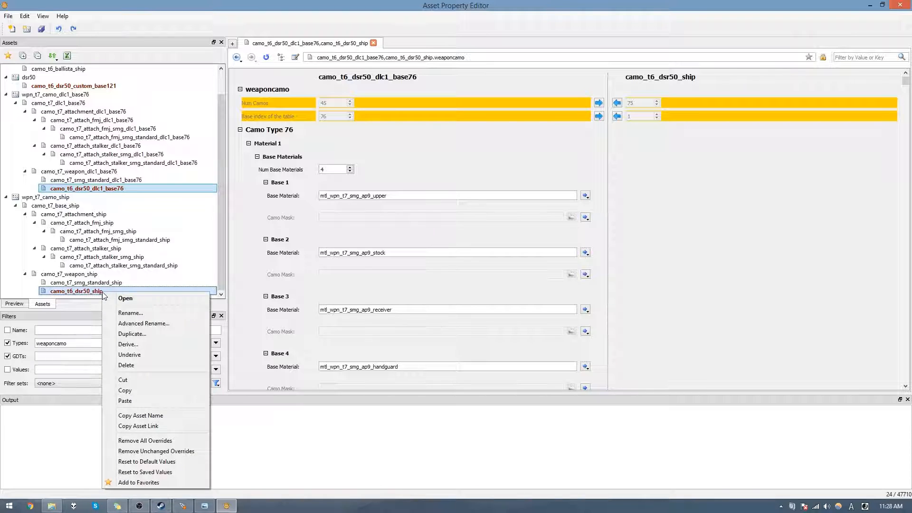
pyautogui.click(141, 382)
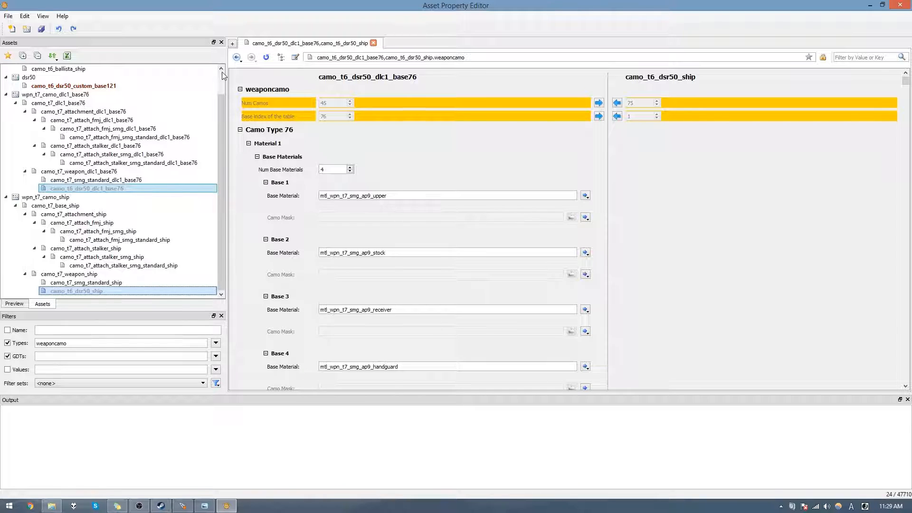
pyautogui.scroll(1, 221, 72)
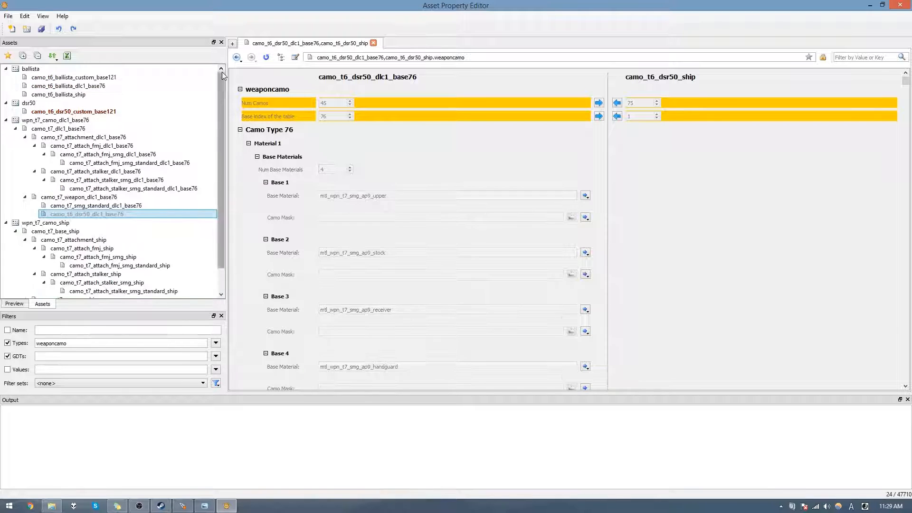
pyautogui.click(35, 104)
pyautogui.rightClick(34, 104)
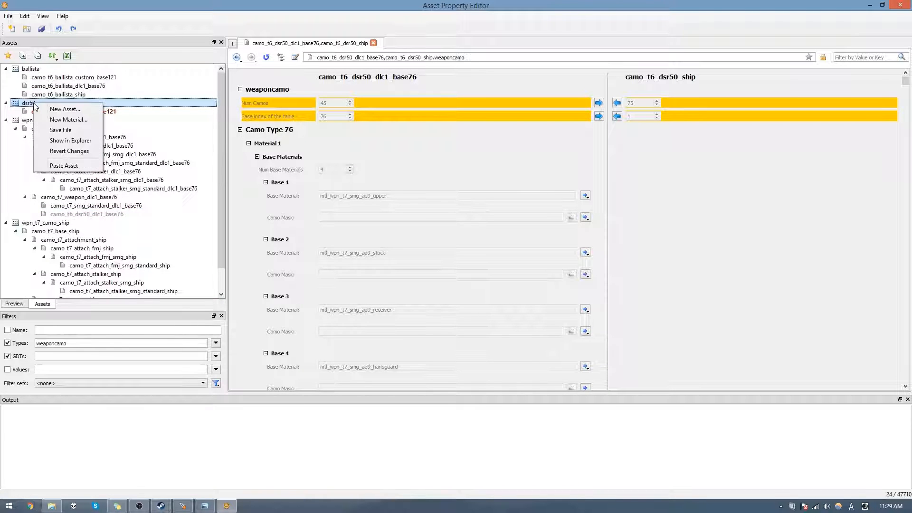
pyautogui.click(64, 166)
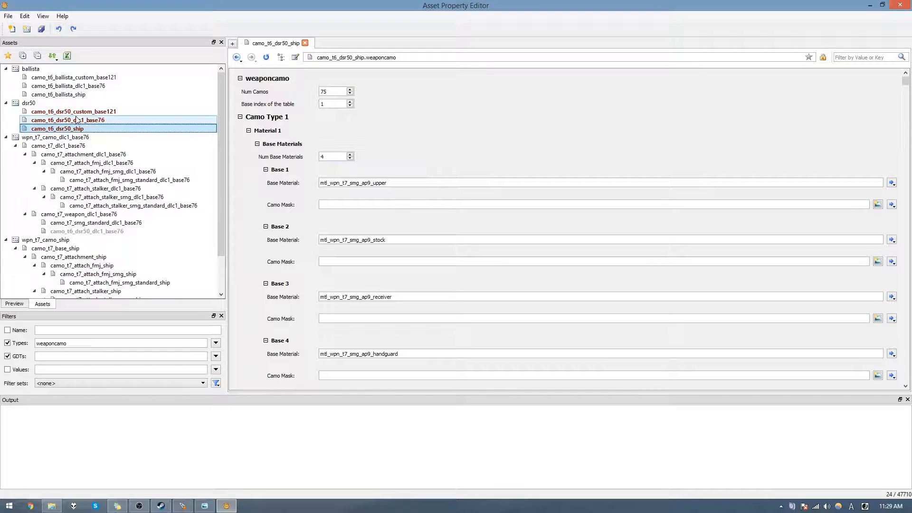
# Step: In camo_t6_dsr50_ship, set the first base material of Camo Type 1's Material 1 to mc_mtl_t6_wpn_sniper_dsr50
pyautogui.click(105, 121)
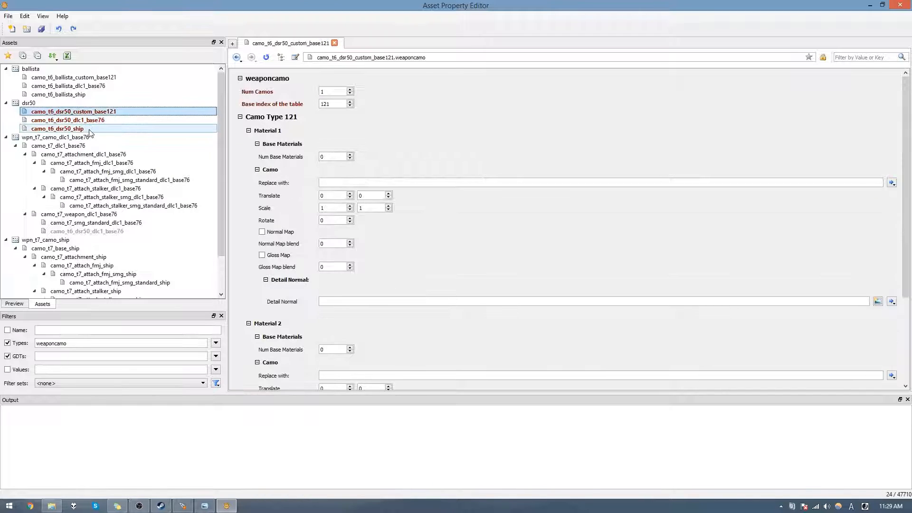
pyautogui.click(88, 129)
pyautogui.doubleClick(404, 184)
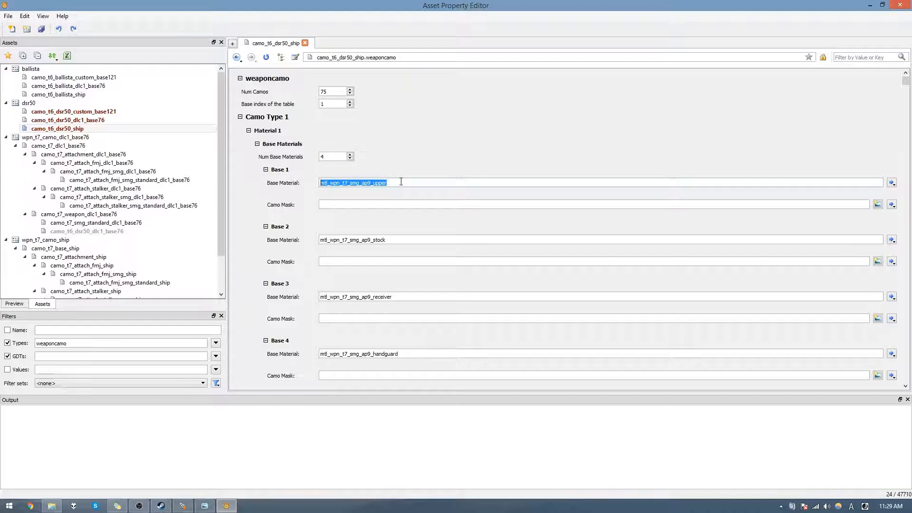
pyautogui.write('camo1')
pyautogui.hotkey('ctrl', 'a')
pyautogui.write('dsr50')
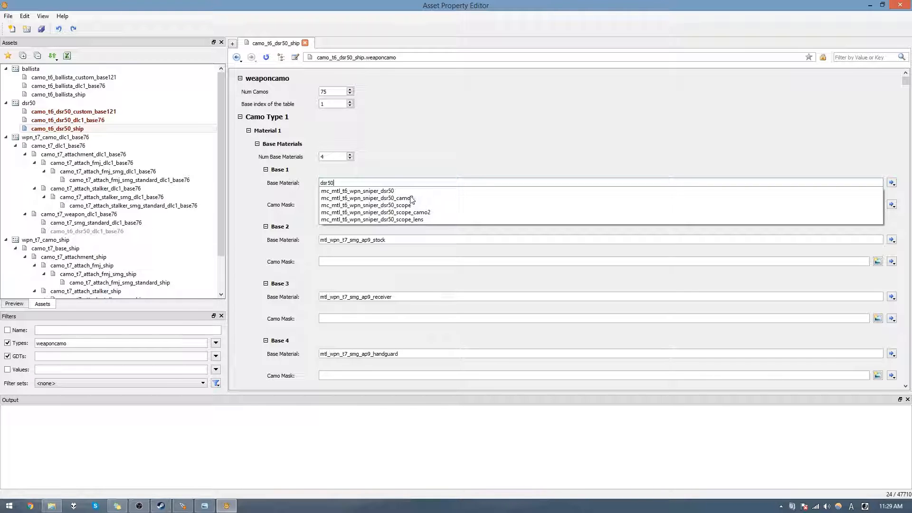
pyautogui.click(397, 191)
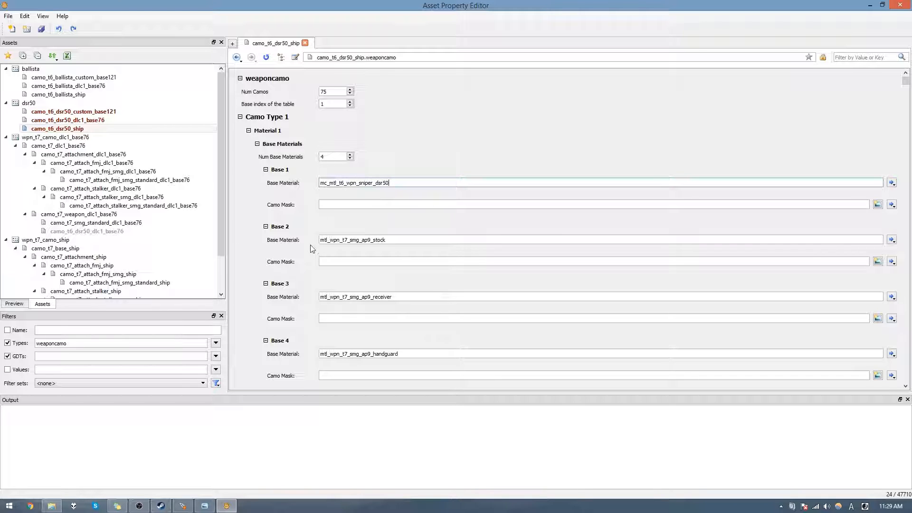
# Step: Set the camo replacement material of Camo Type 1's Material 2 to mc_mtl_t6_wpn_sniper_dsr50_camo2
pyautogui.scroll(-5, 309, 249)
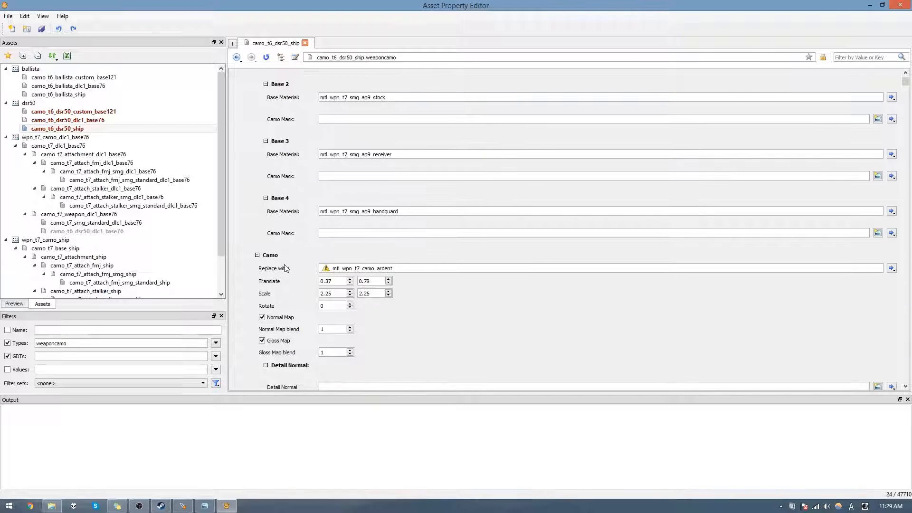
pyautogui.scroll(-3, 287, 269)
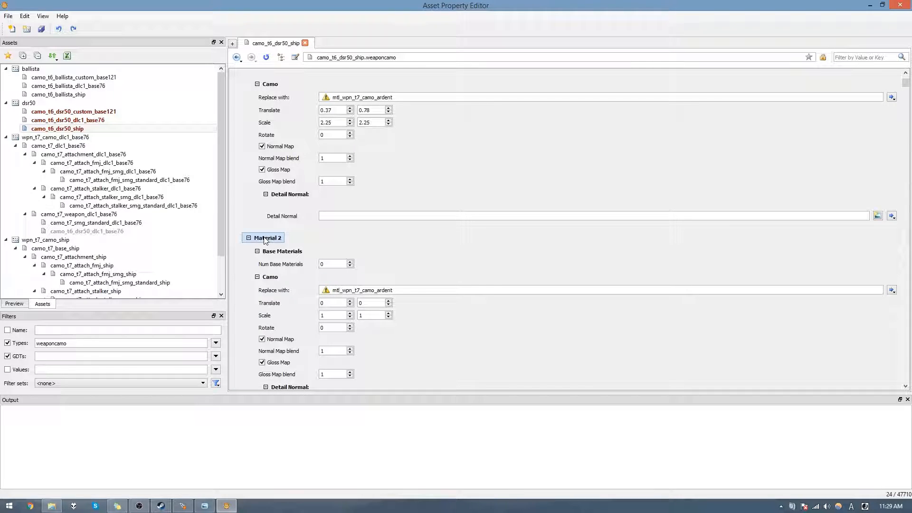
pyautogui.doubleClick(416, 287)
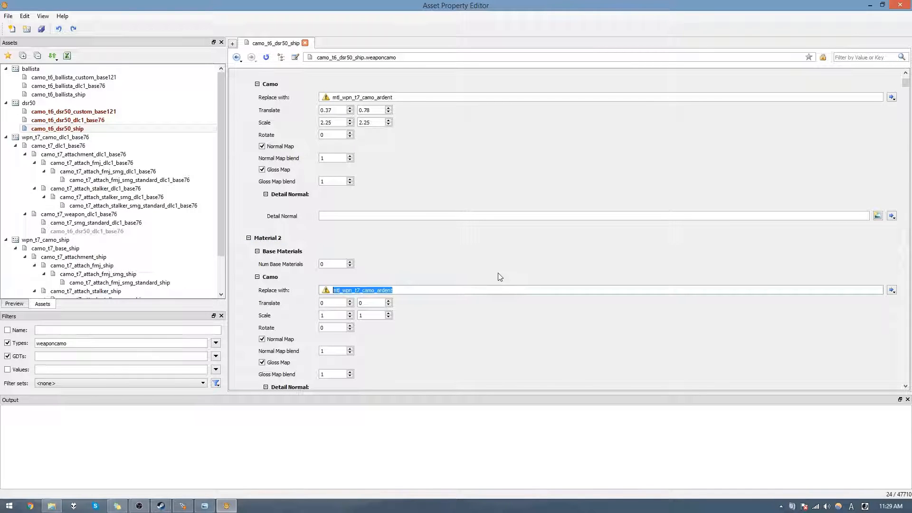
pyautogui.write('camo2')
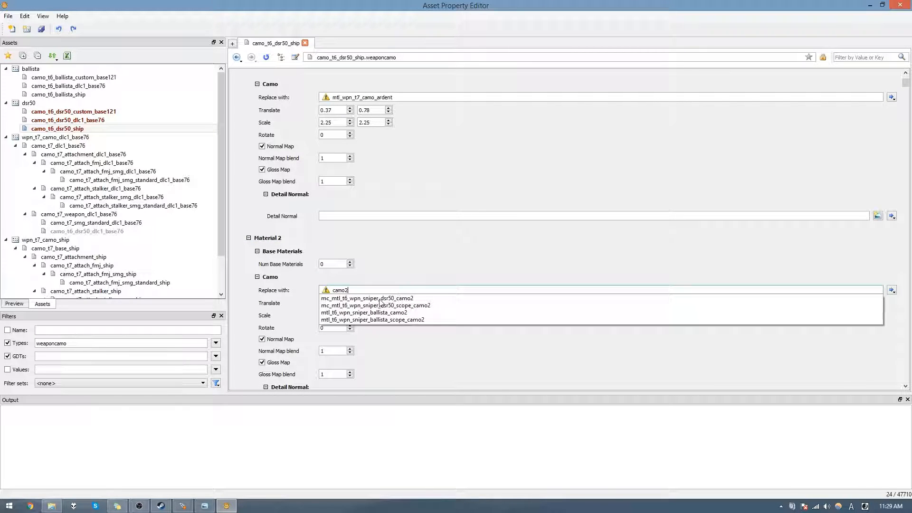
pyautogui.click(404, 298)
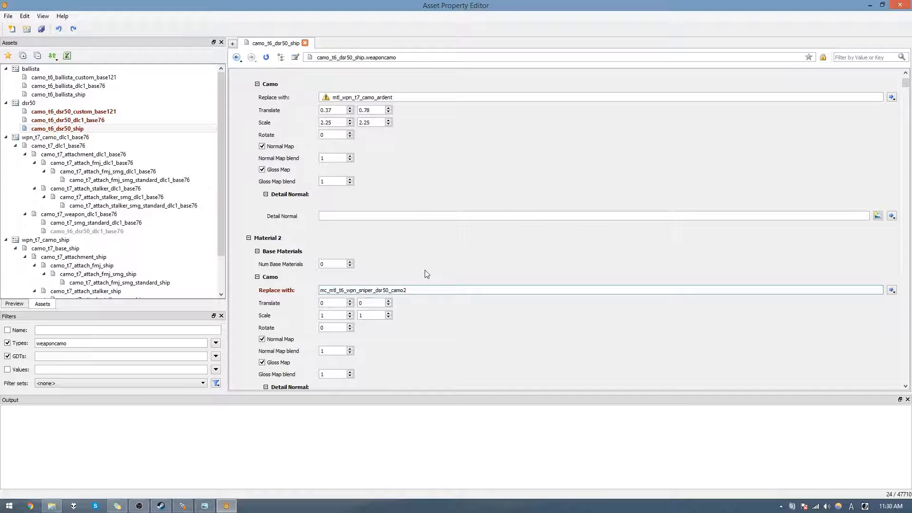
# Step: Copy and clear Material 2's camo replacement name, set its number of base materials to 2, and save
pyautogui.scroll(-2, 426, 274)
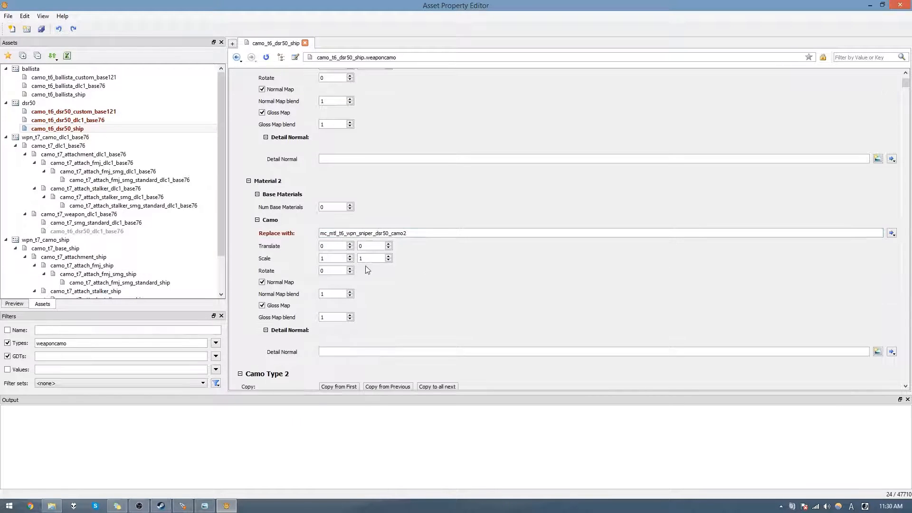
pyautogui.moveTo(411, 234); pyautogui.dragTo(209, 231)
pyautogui.hotkey('ctrl', 'c')
pyautogui.press('BackSpace')
pyautogui.click(352, 205)
pyautogui.click(351, 205)
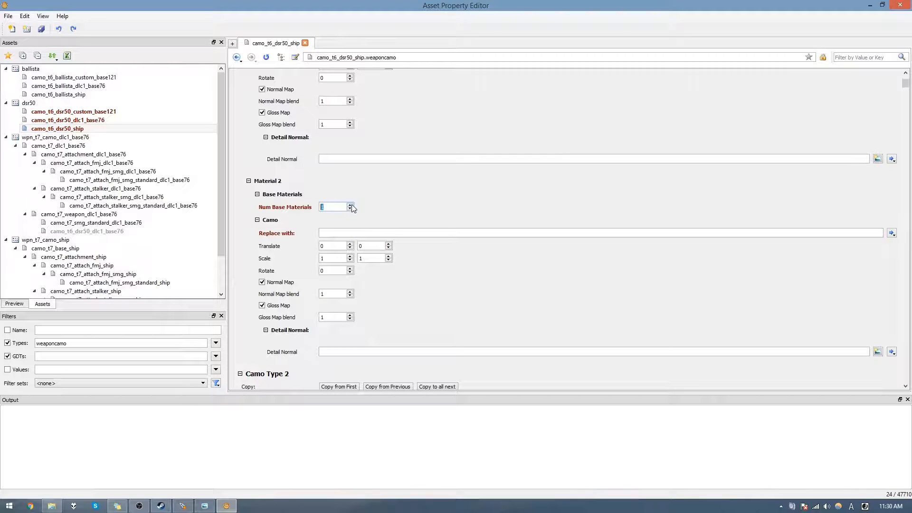
pyautogui.hotkey('ctrl', 's')
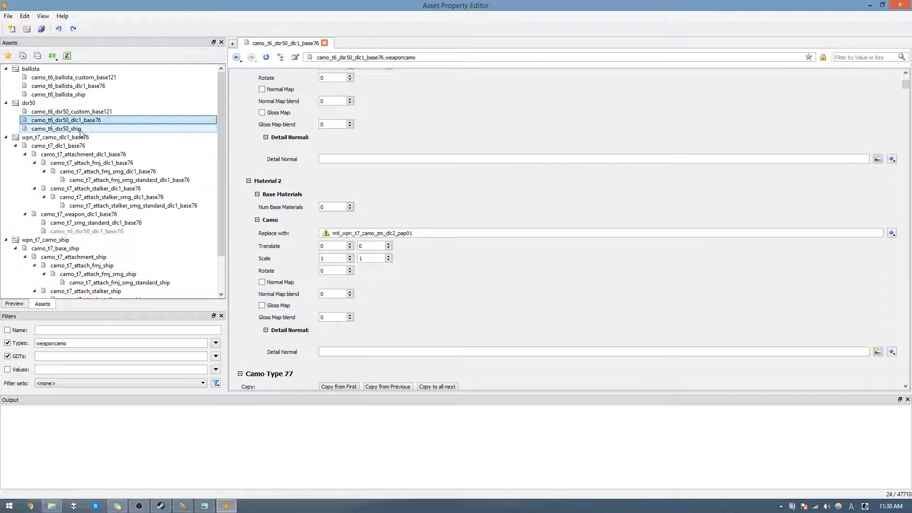
# Step: Reopen camo_t6_dsr50_ship and paste mc_mtl_t6_wpn_sniper_dsr50_camo2 as the first base material of Material 2
pyautogui.click(80, 130)
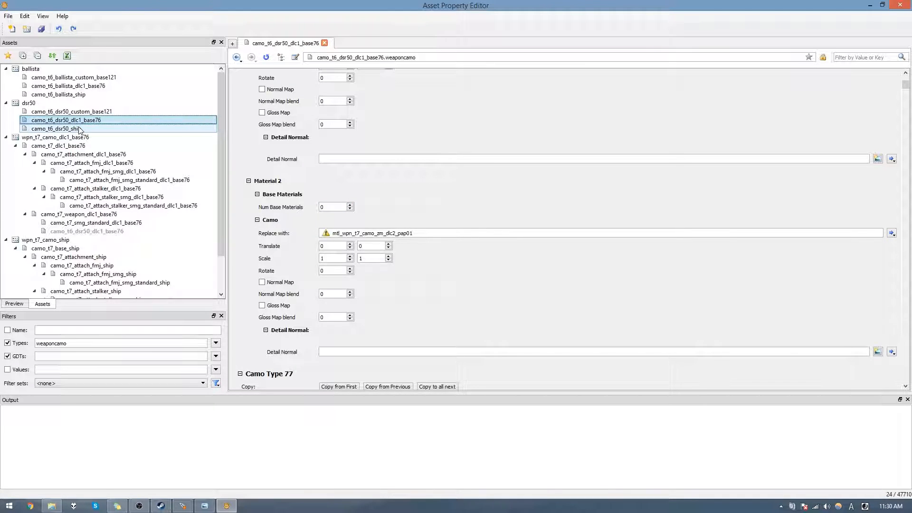
pyautogui.click(356, 233)
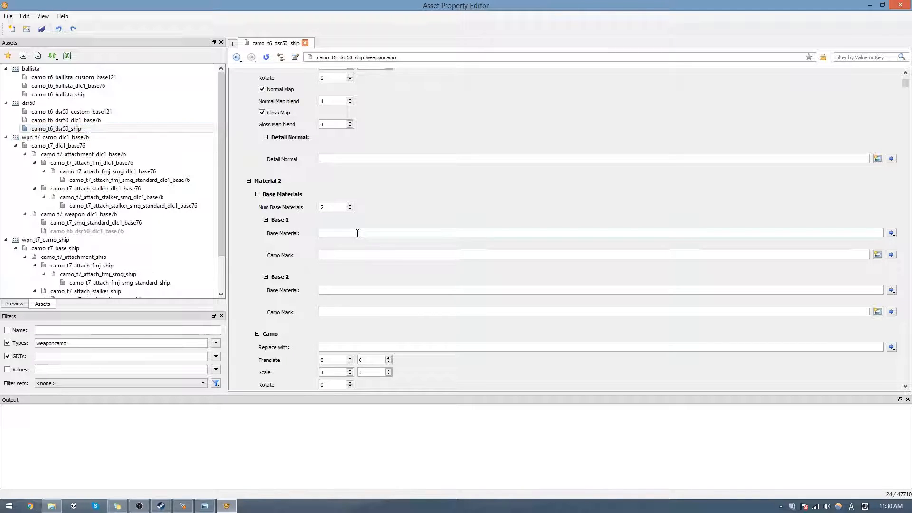
pyautogui.hotkey('ctrl', 'v')
pyautogui.click(400, 243)
# Step: Set the second base material of Material 2 to mc_mtl_t6_wpn_sniper_dsr50_scope_camo2
pyautogui.click(347, 290)
pyautogui.hotkey('ctrl', 'v')
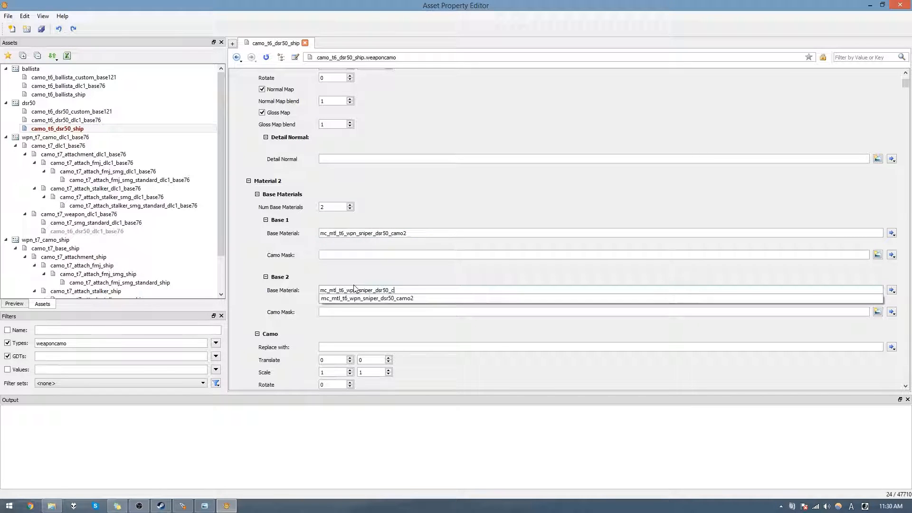
pyautogui.press('BackSpace')
pyautogui.press('BackSpace')
pyautogui.write('scope')
pyautogui.press('Down')
pyautogui.press('Down')
pyautogui.press('Return')
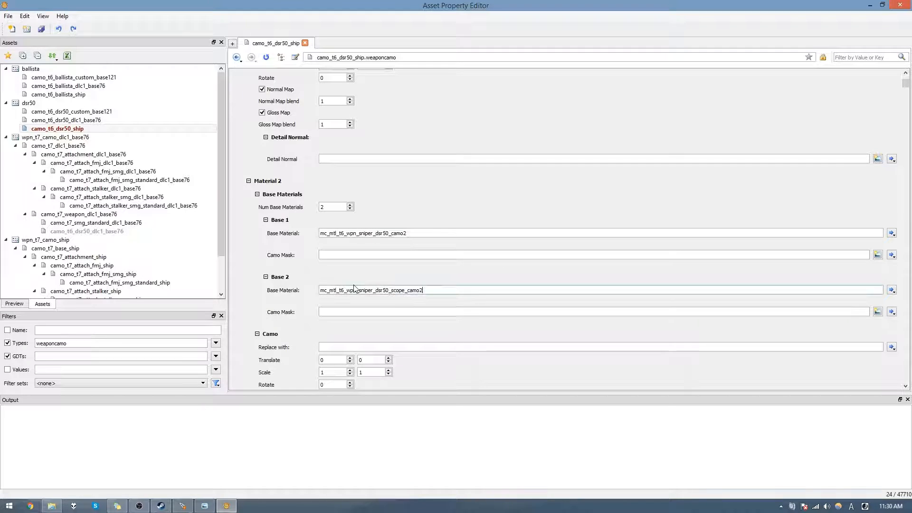
pyautogui.click(333, 255)
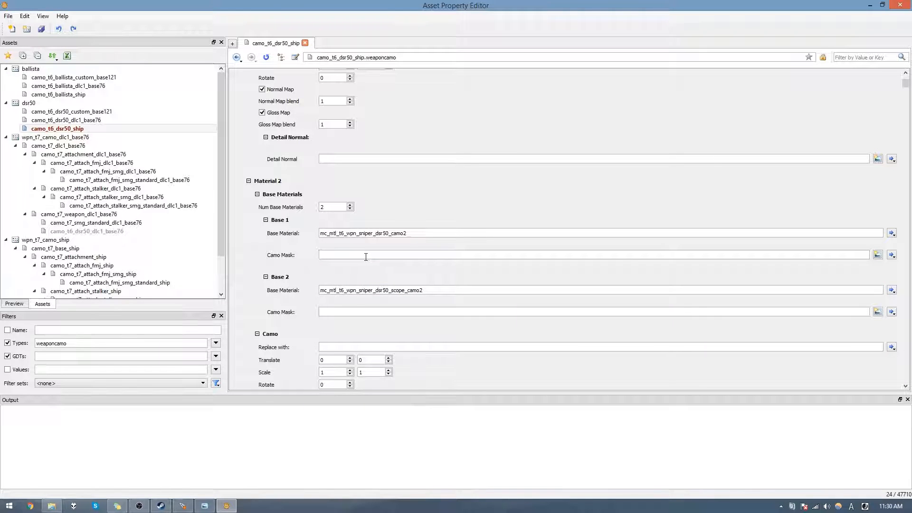
pyautogui.click(877, 255)
pyautogui.doubleClick(470, 236)
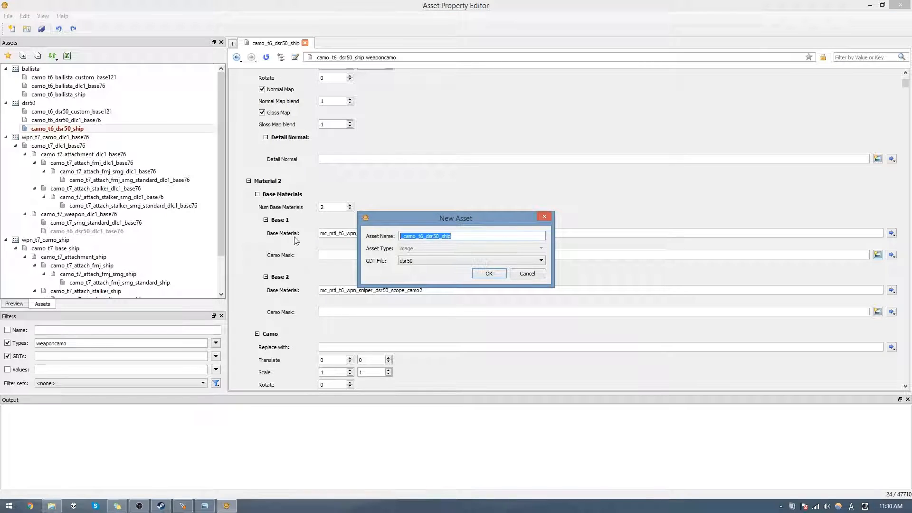
pyautogui.press('Escape')
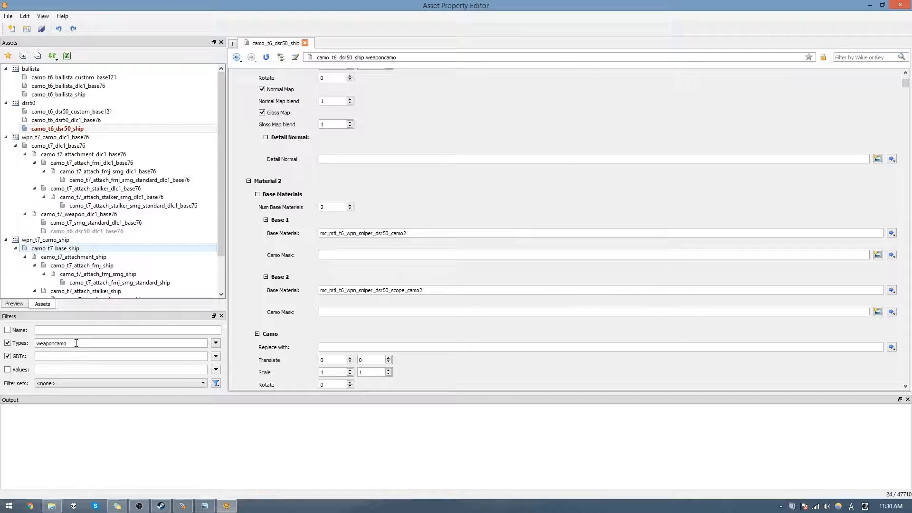
# Step: Find the camo_on image asset by name across all asset types and open it to examine its texture and usage settings
pyautogui.doubleClick(71, 342)
pyautogui.press('BackSpace')
pyautogui.click(80, 328)
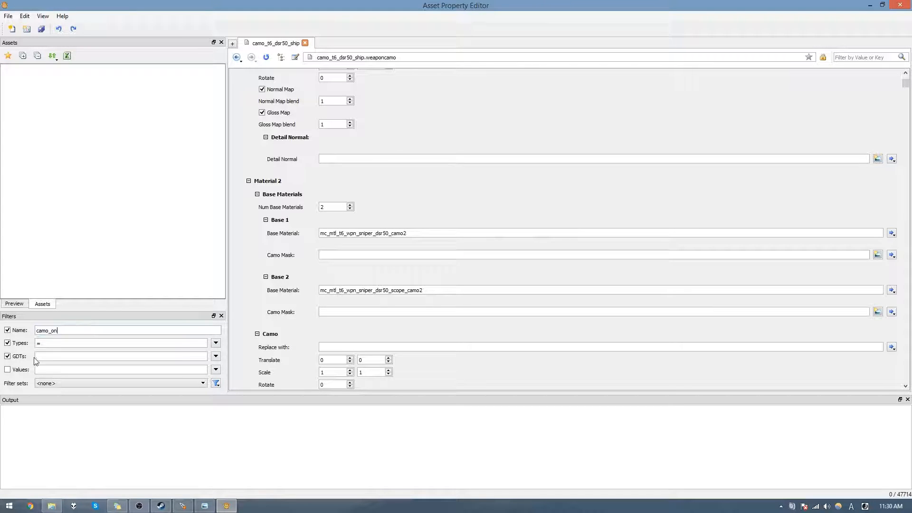
pyautogui.press('BackSpace')
pyautogui.click(62, 79)
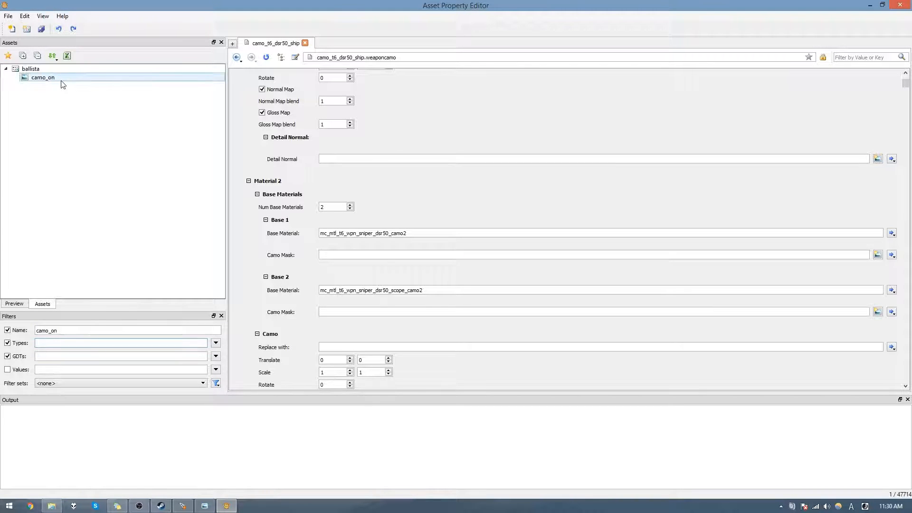
pyautogui.doubleClick(61, 80)
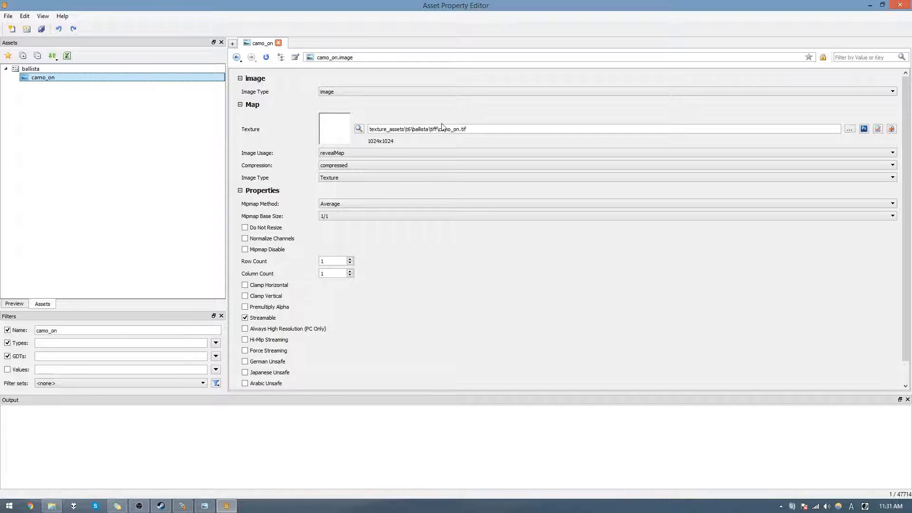
# Step: Clear the name filter, restrict the asset list to weaponcamo again, and reopen camo_t6_dsr50_ship
pyautogui.doubleClick(72, 330)
pyautogui.press('BackSpace')
pyautogui.click(52, 342)
pyautogui.write('weaponcamo')
pyautogui.click(68, 129)
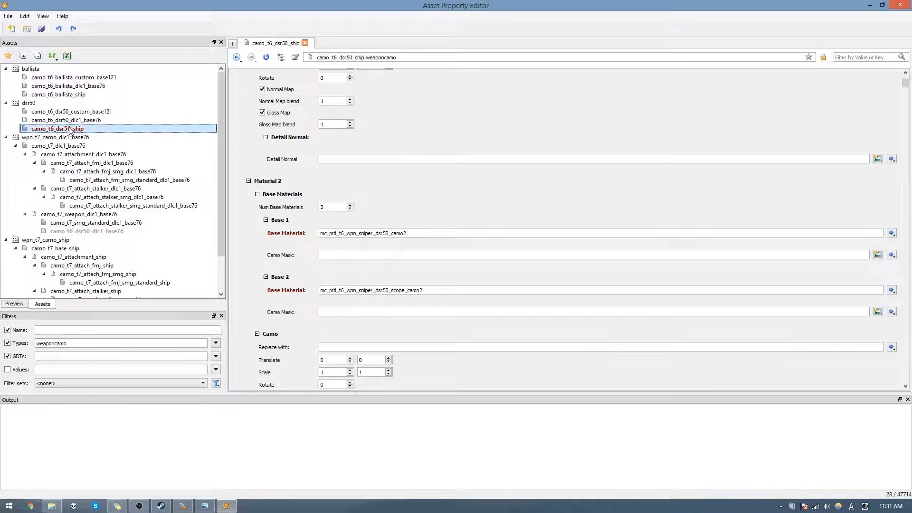
# Step: Set the camo mask of both base materials in Material 2 to camo_on
pyautogui.click(342, 253)
pyautogui.write('camo_on')
pyautogui.doubleClick(342, 254)
pyautogui.hotkey('ctrl', 'c')
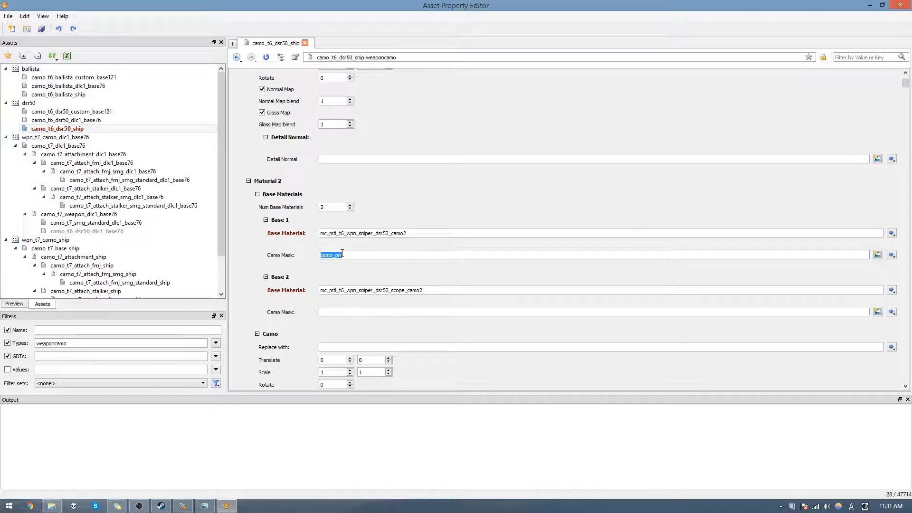
pyautogui.click(349, 312)
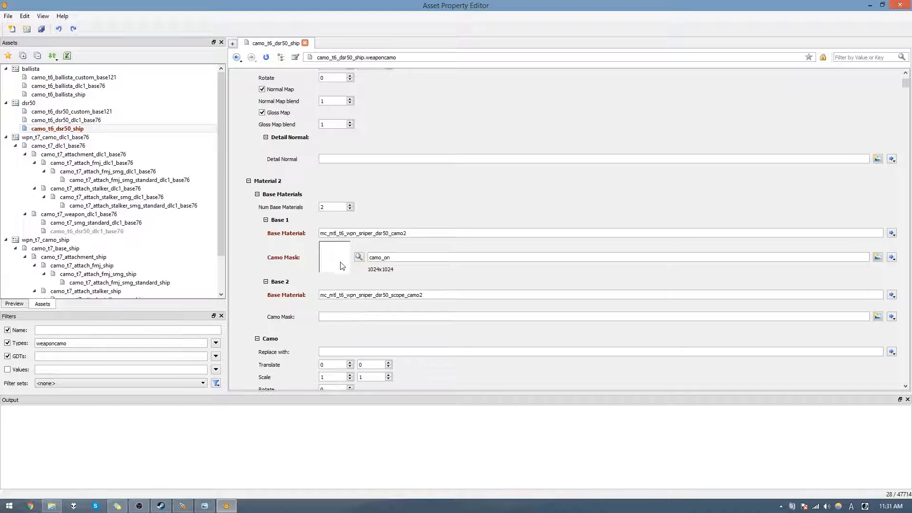
pyautogui.hotkey('ctrl', 'v')
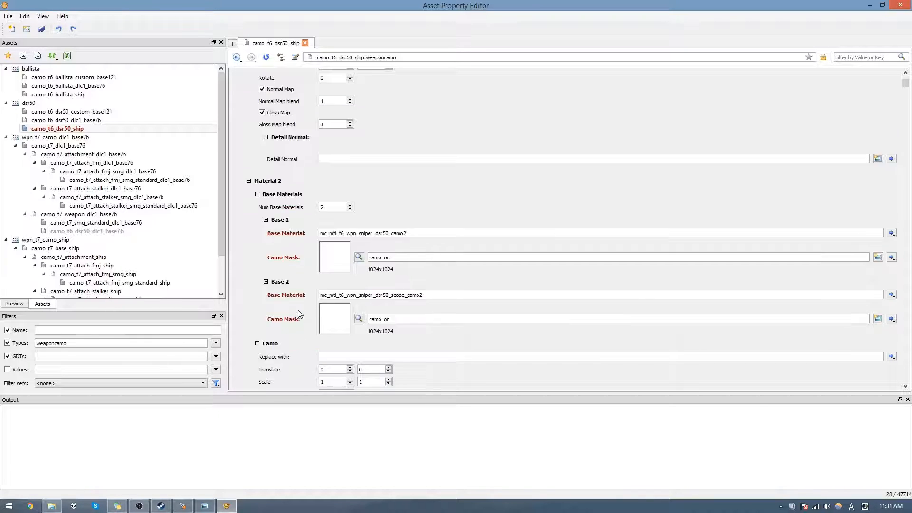
# Step: Set Material 1's four camo masks to camo_on and its second base material to mc_mtl_t6_wpn_sniper_dsr50_scope
pyautogui.scroll(15, 297, 310)
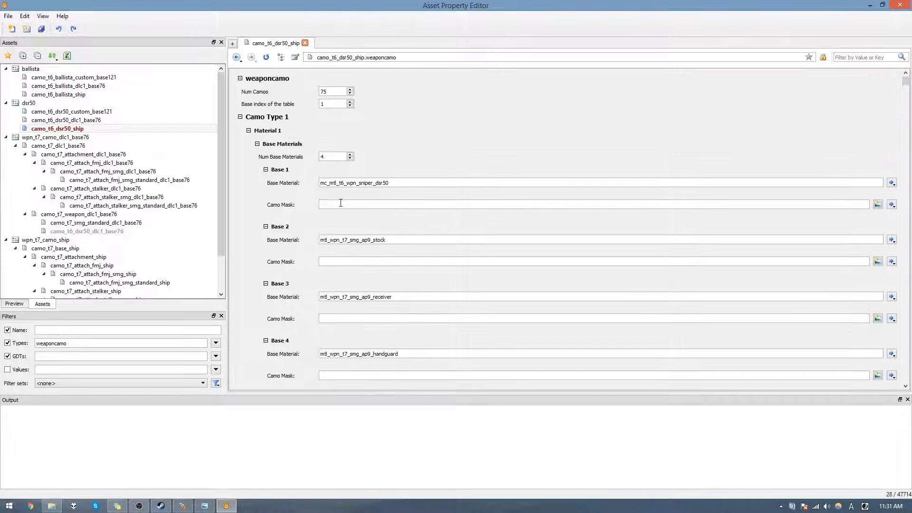
pyautogui.scroll(-2, 303, 344)
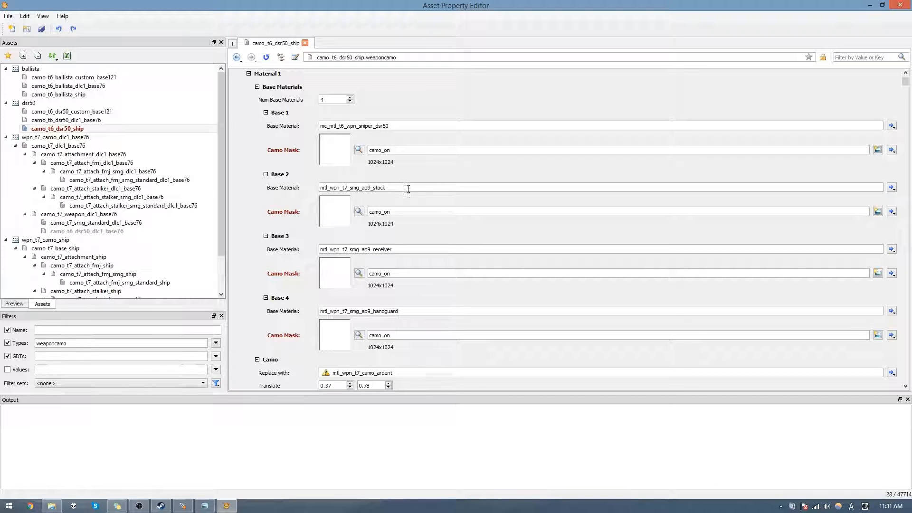
pyautogui.moveTo(406, 188); pyautogui.dragTo(315, 182)
pyautogui.write('ds')
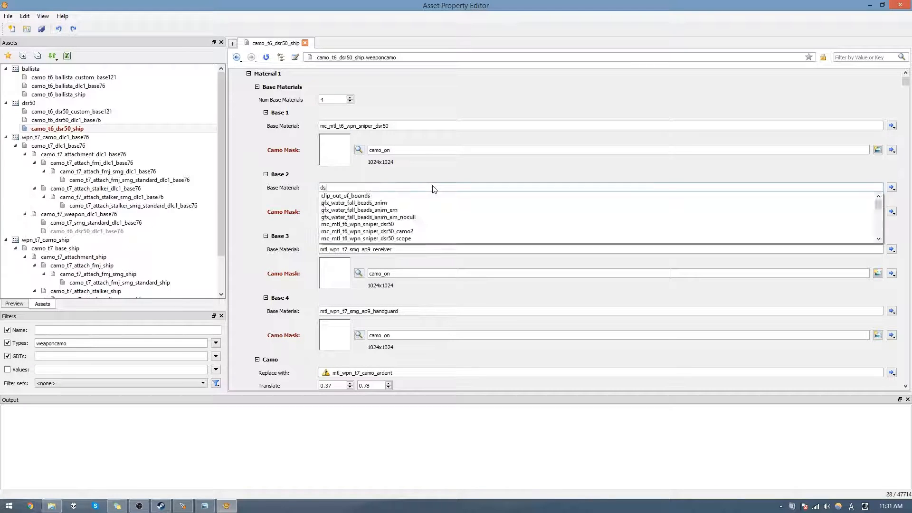
pyautogui.write('r50')
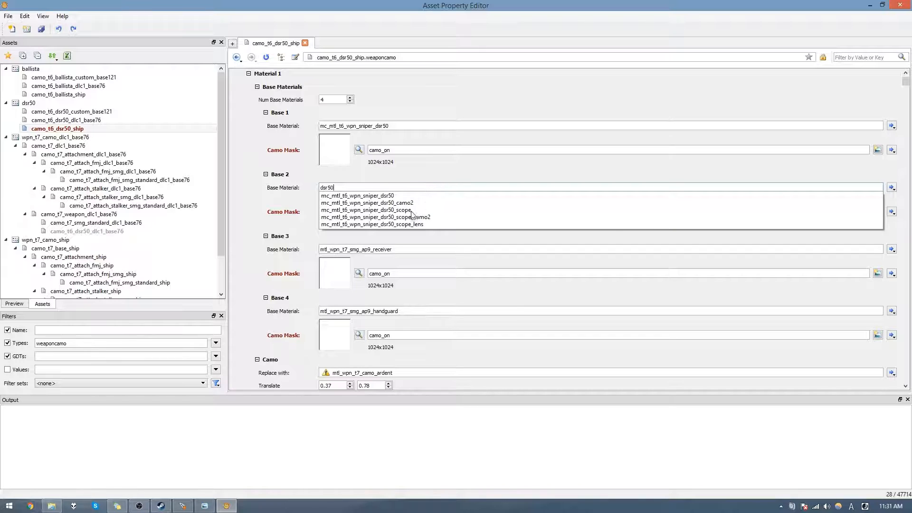
pyautogui.click(411, 210)
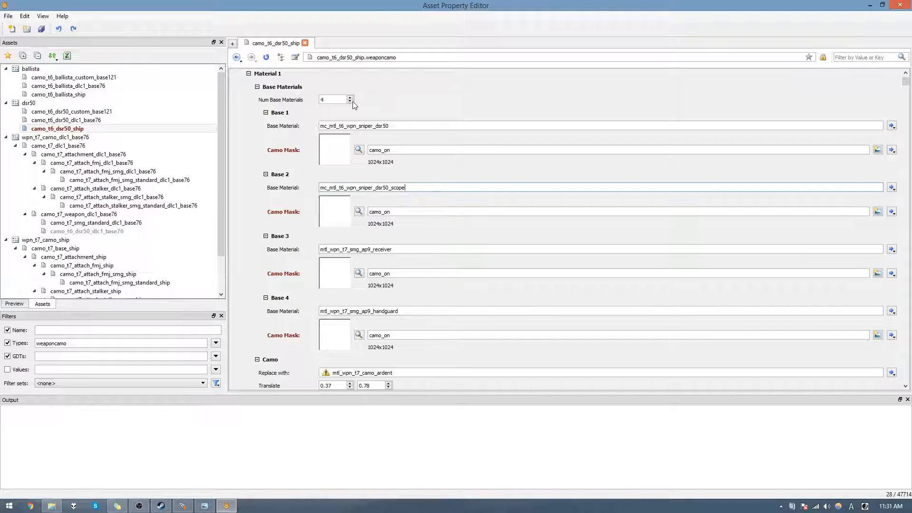
# Step: Reduce Material 1's number of base materials to 2 and save the asset
pyautogui.scroll(3, 352, 104)
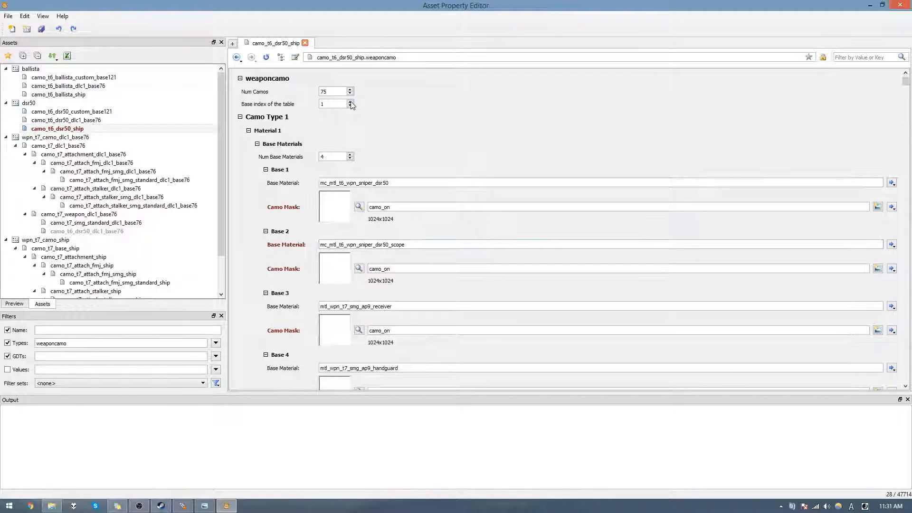
pyautogui.click(350, 158)
pyautogui.click(349, 158)
pyautogui.hotkey('ctrl', 's')
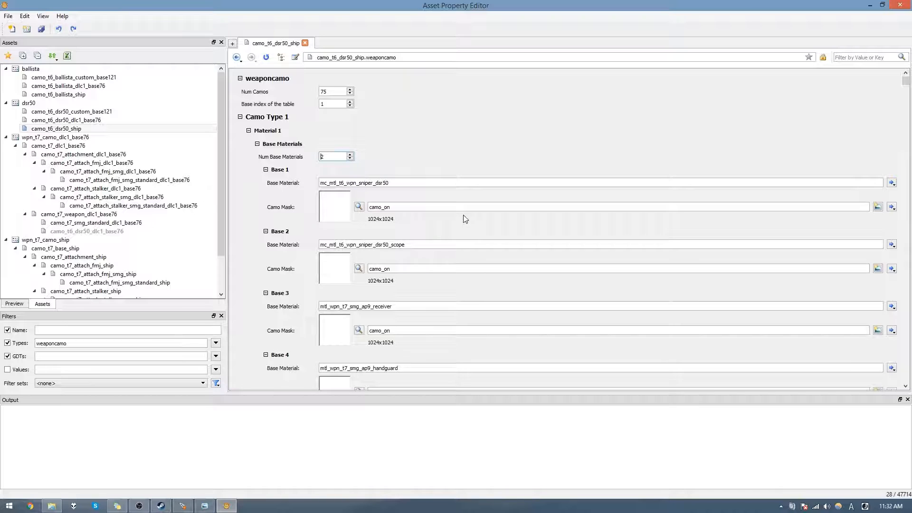
# Step: Copy the first camo type's settings into Camo Type 2 and on to all following camo types
pyautogui.scroll(-1, 413, 210)
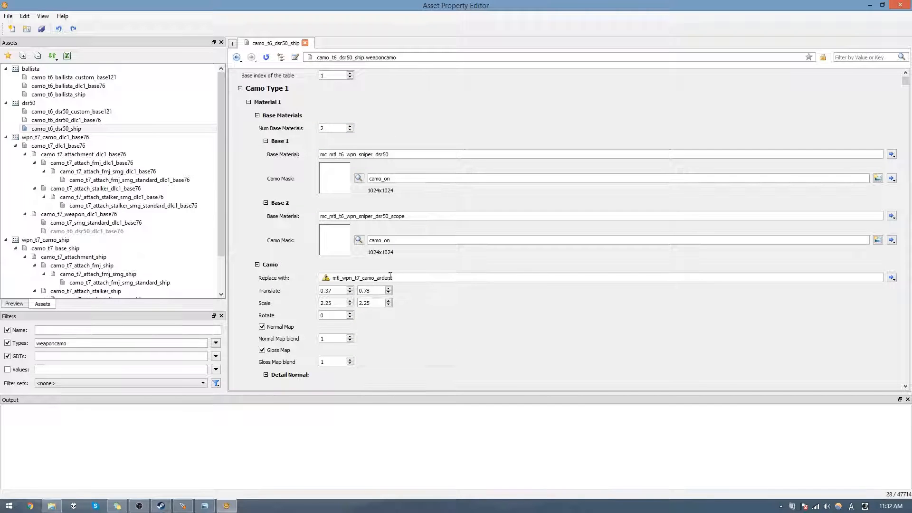
pyautogui.moveTo(375, 277); pyautogui.dragTo(303, 276)
pyautogui.click(456, 306)
pyautogui.scroll(-15, 359, 288)
pyautogui.scroll(-1, 375, 259)
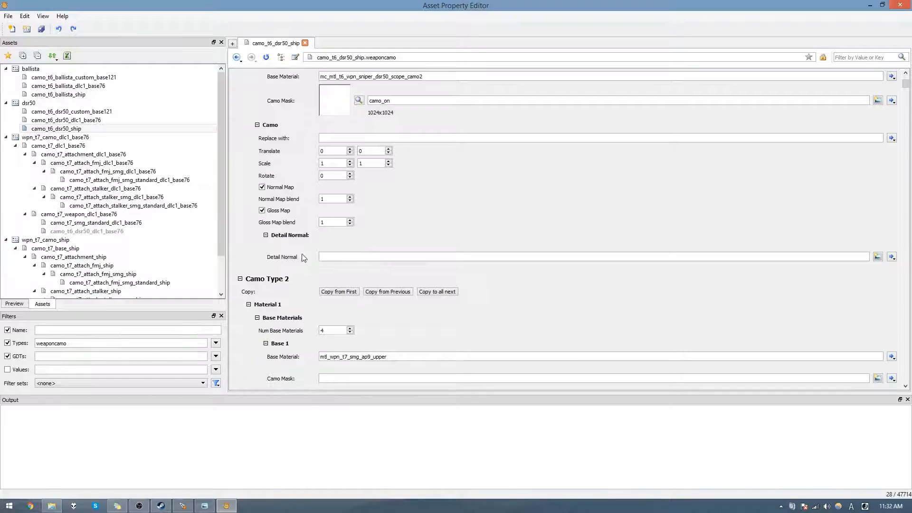
pyautogui.click(332, 291)
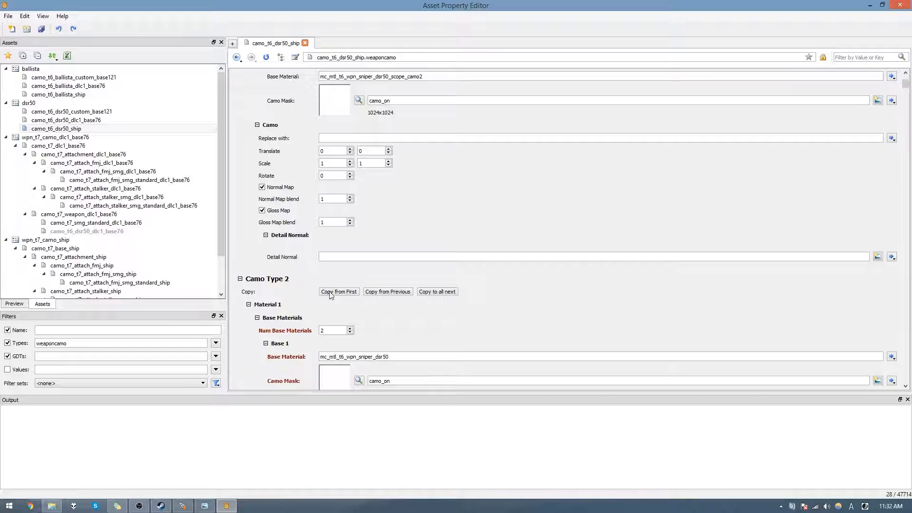
pyautogui.click(435, 292)
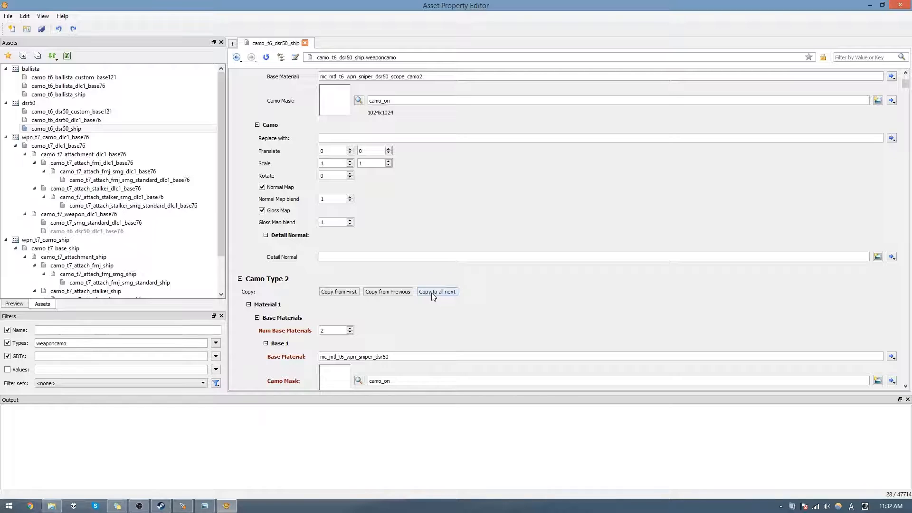
# Step: Open camo_t6_dsr50_custom_base121, set the number of base materials to 2 for both Material 1 and Material 2, and save
pyautogui.click(72, 112)
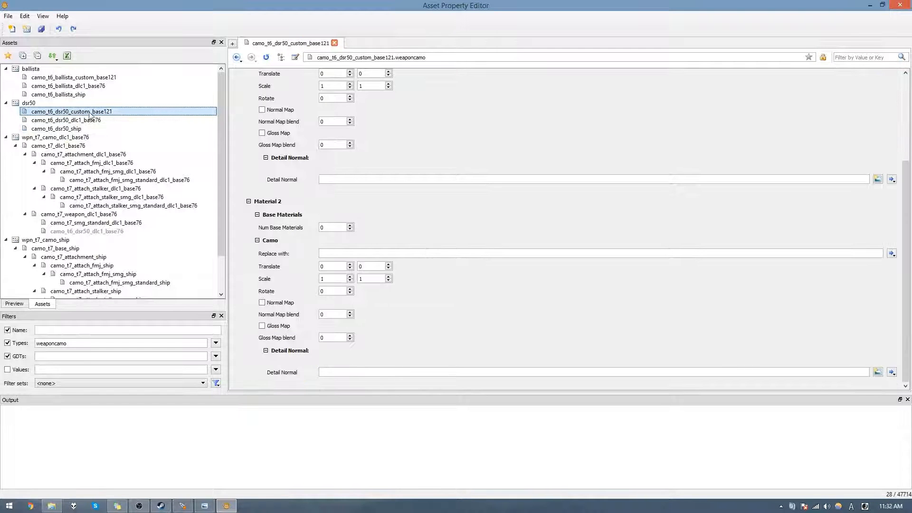
pyautogui.scroll(-5, 460, 162)
pyautogui.scroll(2, 460, 163)
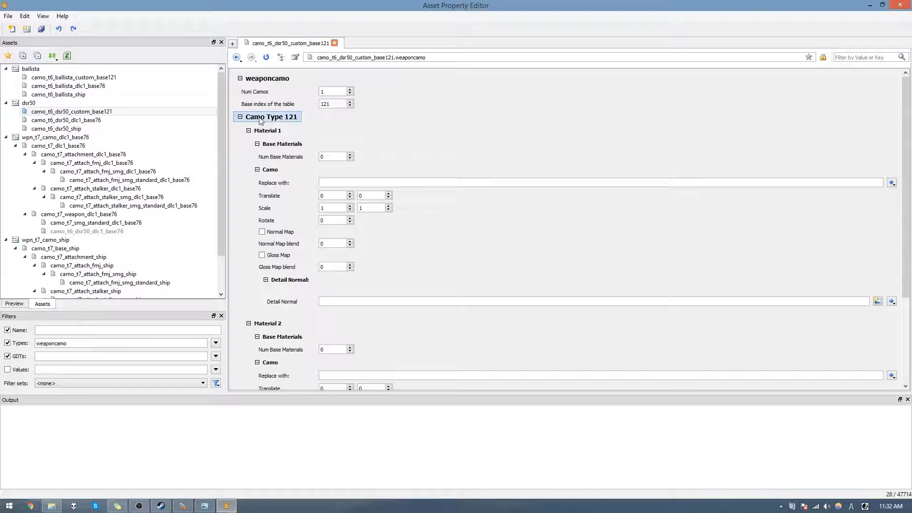
pyautogui.moveTo(338, 157); pyautogui.dragTo(246, 156)
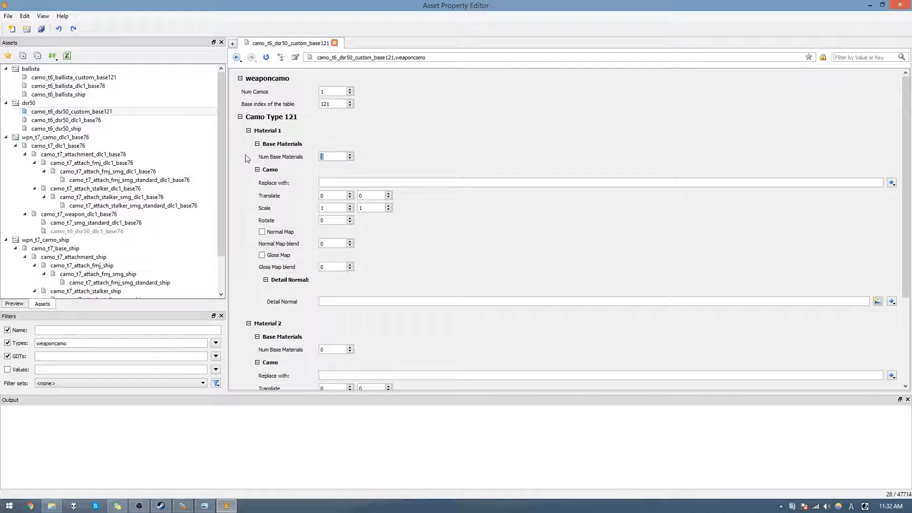
pyautogui.write('2')
pyautogui.press('Tab')
pyautogui.moveTo(338, 350); pyautogui.dragTo(227, 337)
pyautogui.write('2')
pyautogui.hotkey('ctrl', 's')
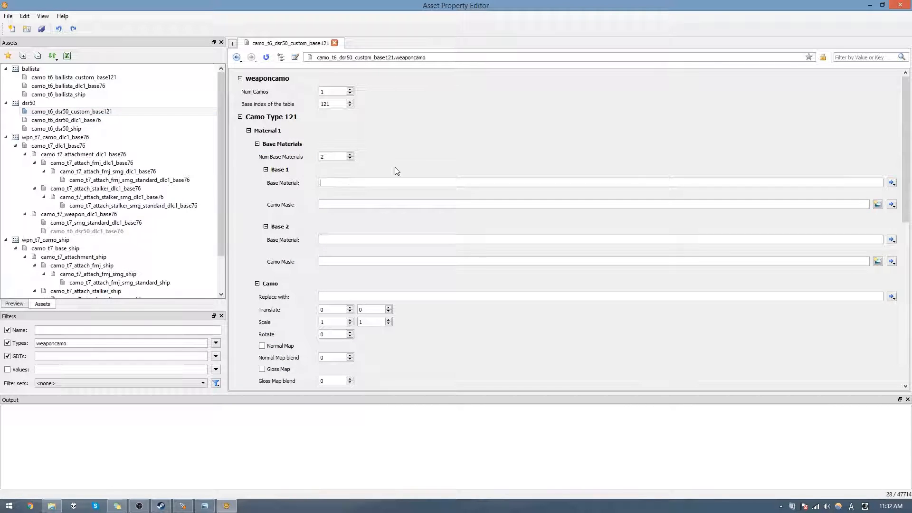
# Step: Set the first base material of Camo Type 121's Material 1 to mc_mtl_t6_wpn_sniper_dsr50
pyautogui.write('camo2')
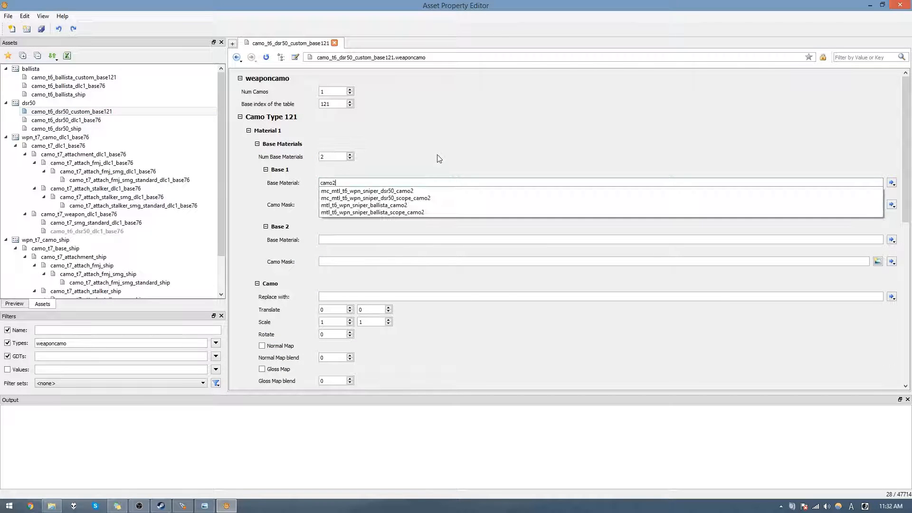
pyautogui.click(403, 190)
pyautogui.moveTo(438, 181); pyautogui.dragTo(389, 193)
pyautogui.press('BackSpace')
pyautogui.click(396, 193)
# Step: Set Material 1's second base material to mc_mtl_t6_wpn_sniper_dsr50_scope and both of its camo masks to camo_on
pyautogui.click(358, 240)
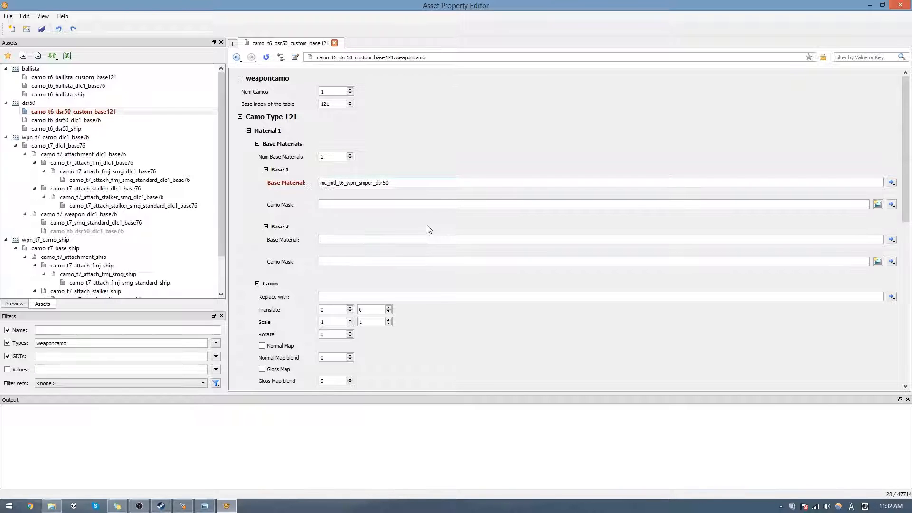
pyautogui.write('scope')
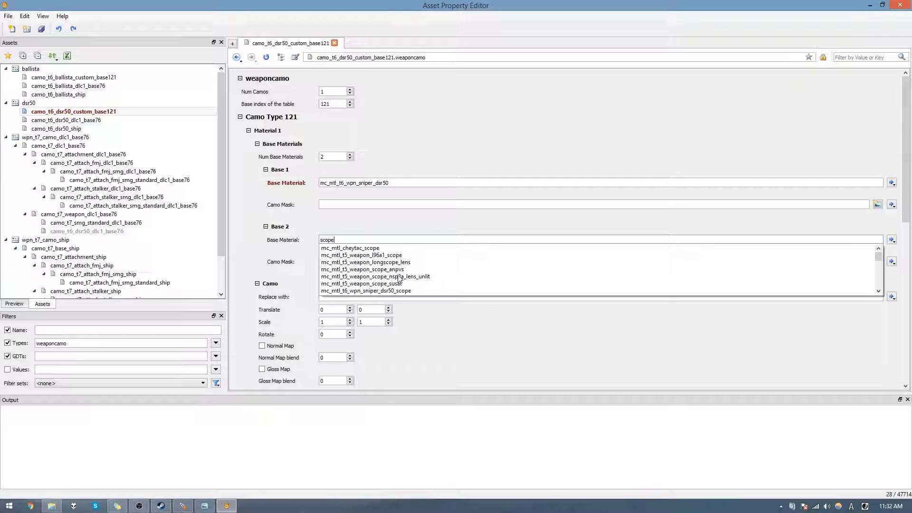
pyautogui.click(403, 290)
pyautogui.write('camo_on')
pyautogui.press('Return')
pyautogui.click(347, 265)
pyautogui.write('camo_on')
pyautogui.press('Return')
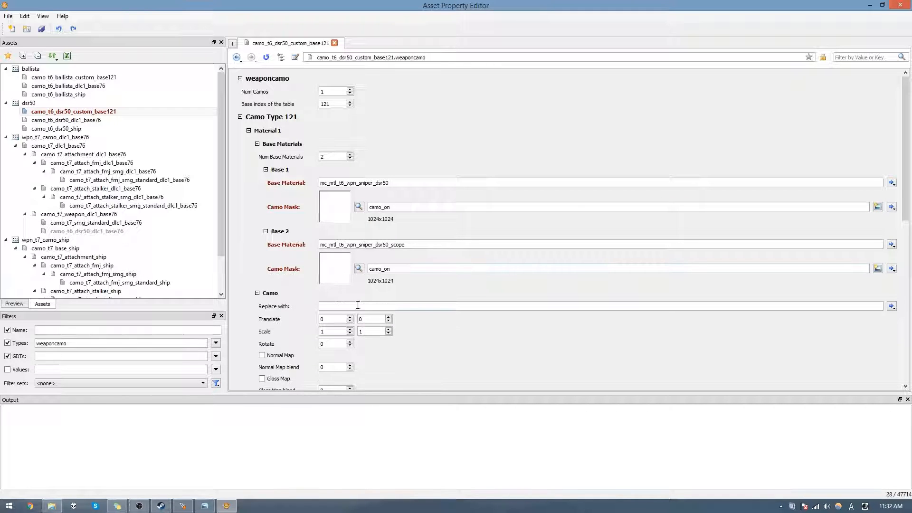
# Step: Set the camo replacement material of Material 1 to tutorial_pap
pyautogui.click(413, 305)
pyautogui.write('tutorial_pap')
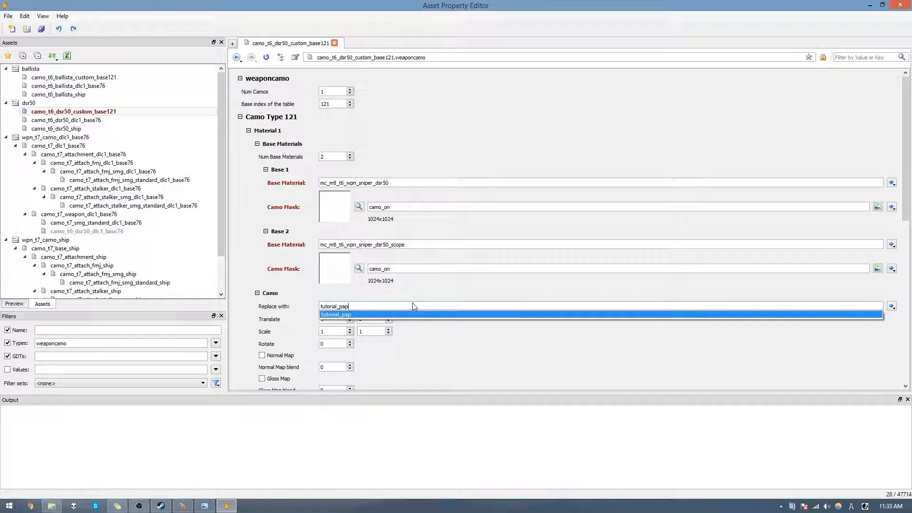
pyautogui.press('Return')
# Step: Set Material 2's base materials to mc_mtl_t6_wpn_sniper_dsr50_camo2 and mc_mtl_t6_wpn_sniper_dsr50_scope_camo2, each with the camo_on mask
pyautogui.scroll(-4, 414, 309)
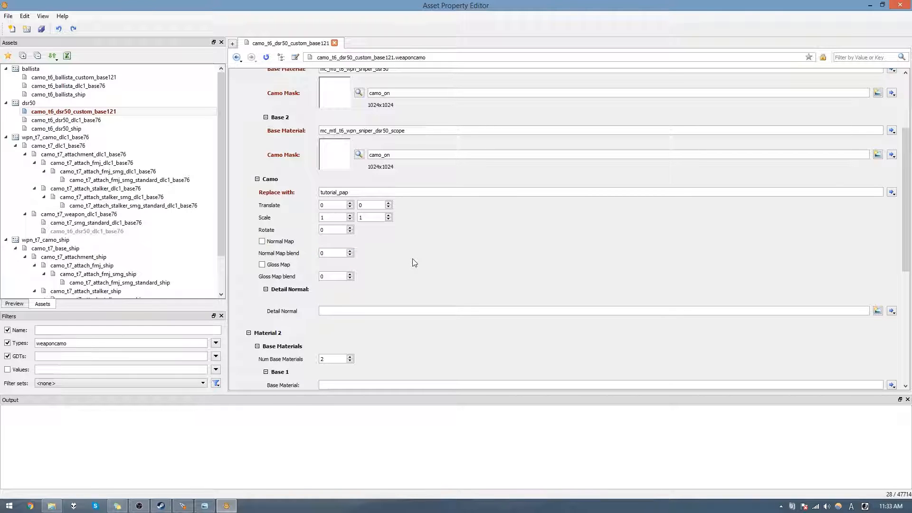
pyautogui.scroll(-2, 449, 273)
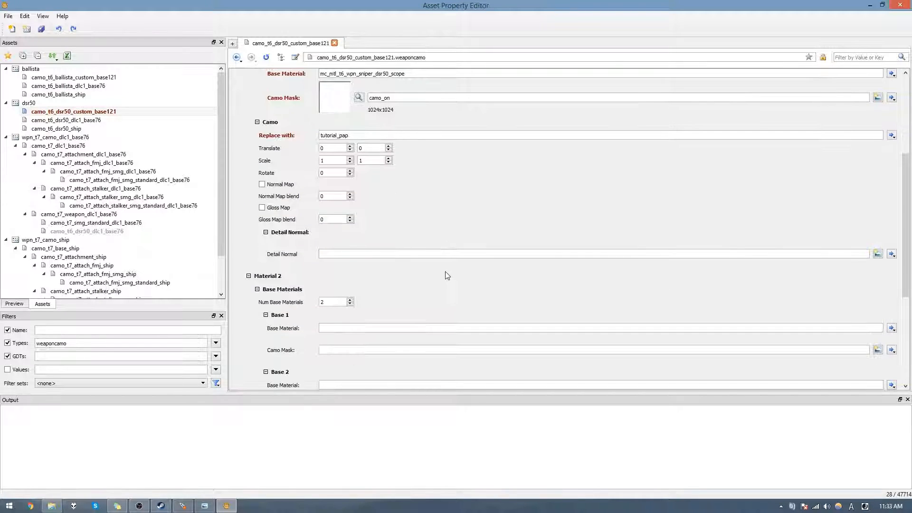
pyautogui.scroll(1, 447, 276)
pyautogui.scroll(-3, 417, 307)
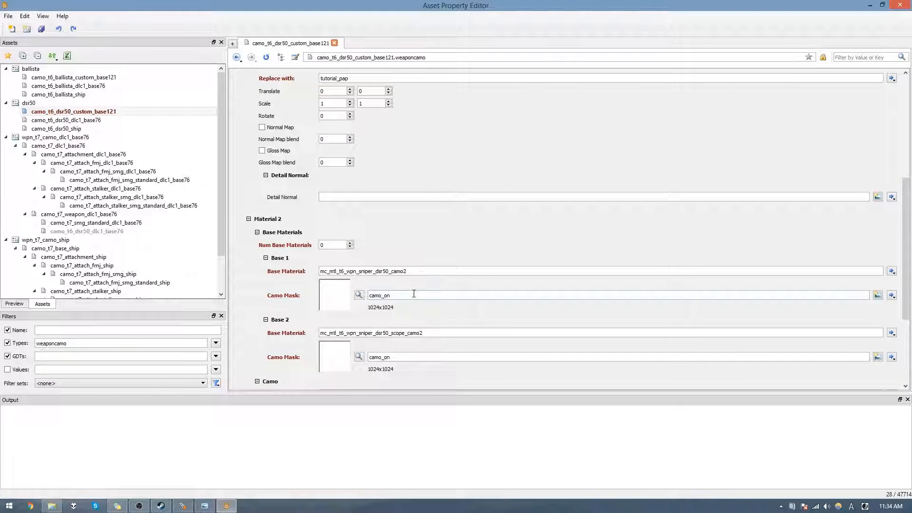
# Step: Clear the camo replacement material name of Material 2
pyautogui.scroll(-1, 368, 244)
pyautogui.doubleClick(335, 217)
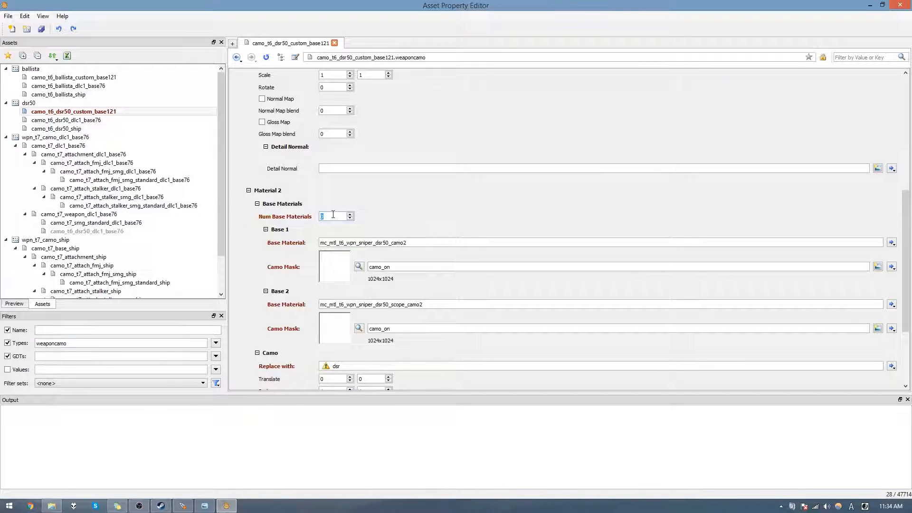
pyautogui.scroll(-3, 403, 213)
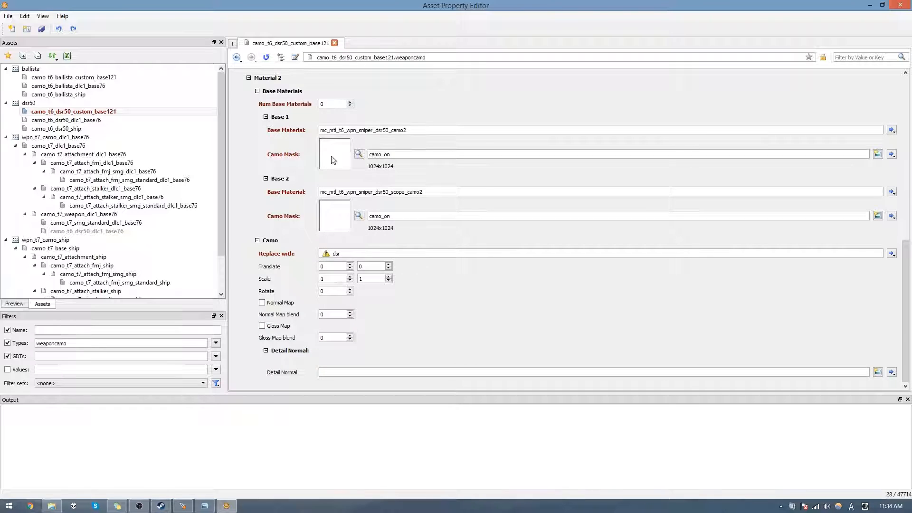
pyautogui.press('BackSpace')
pyautogui.press('BackSpace')
pyautogui.press('BackSpace')
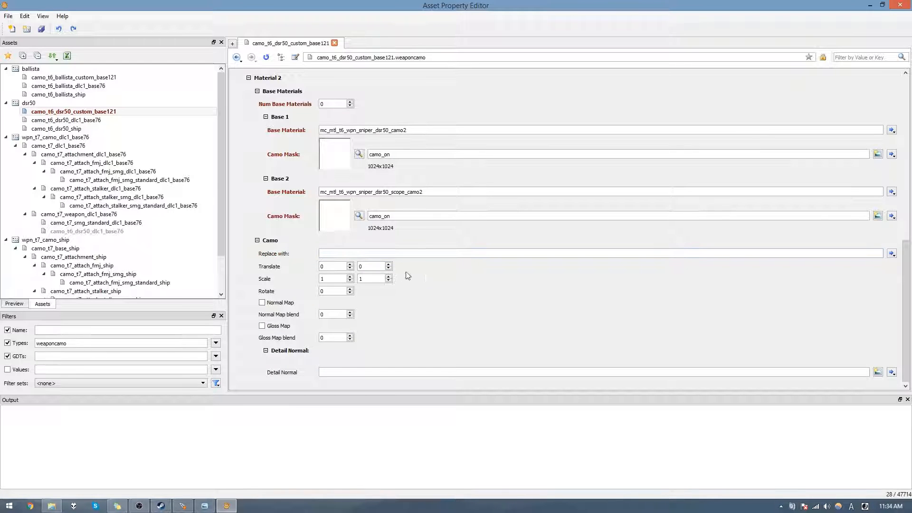
# Step: Save the custom camo asset, filter the assets by the weaponcamotable type and open camo_t7_dsr50
pyautogui.hotkey('ctrl', 's')
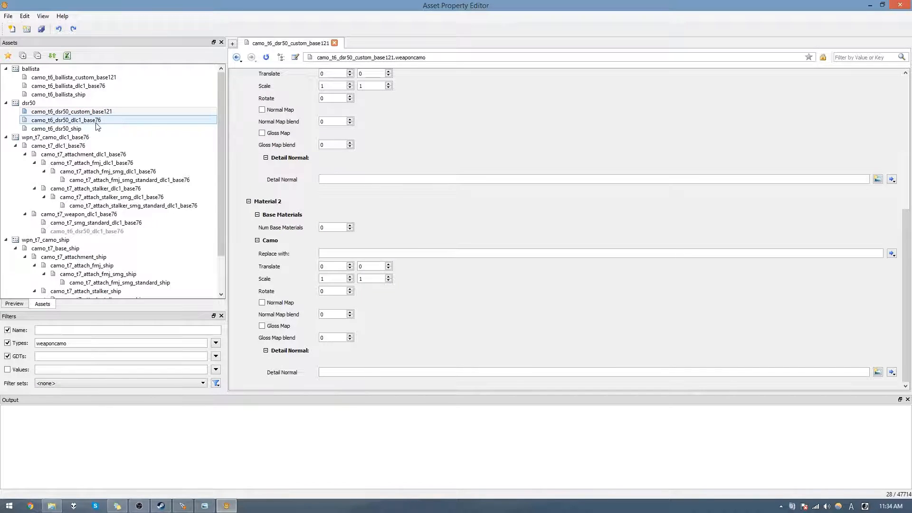
pyautogui.doubleClick(82, 343)
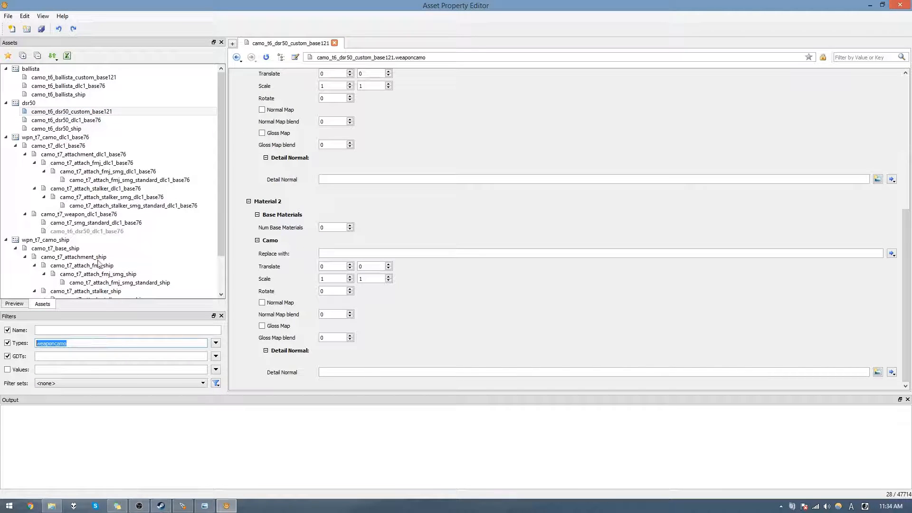
pyautogui.write('weaponcamotable')
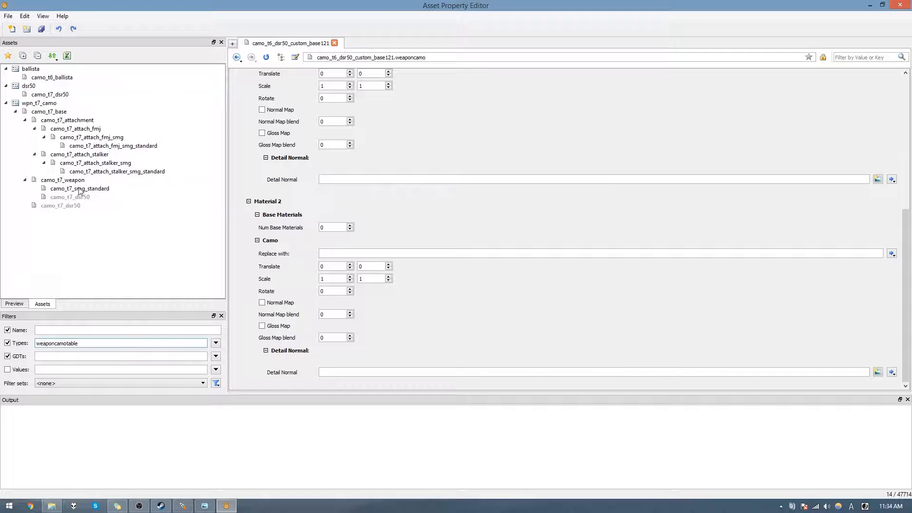
pyautogui.click(50, 94)
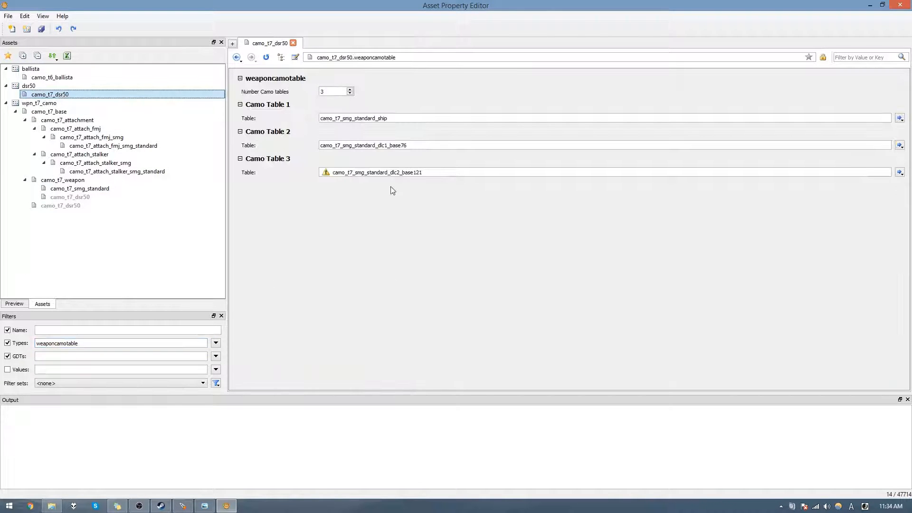
# Step: Set Camo Table 3 of camo_t7_dsr50 to camo_t6_dsr50_custom_base121
pyautogui.moveTo(466, 172); pyautogui.dragTo(350, 175)
pyautogui.write('6')
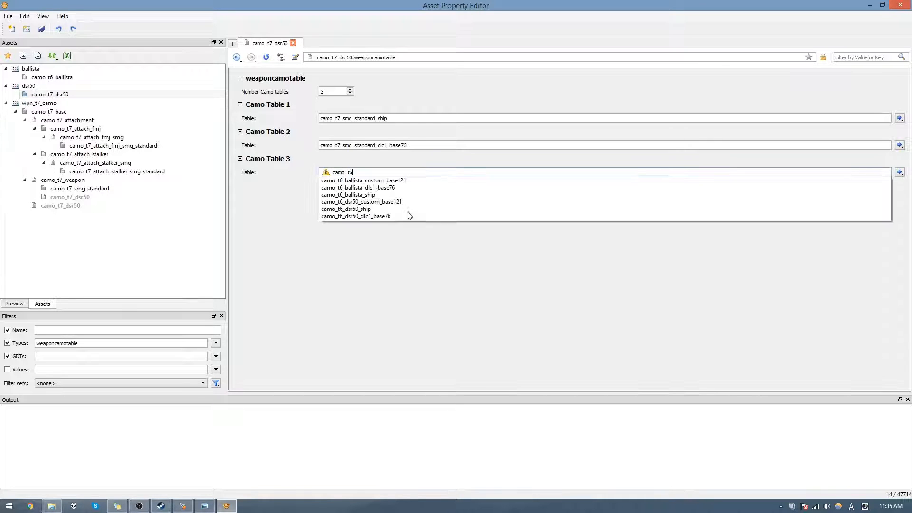
pyautogui.click(383, 181)
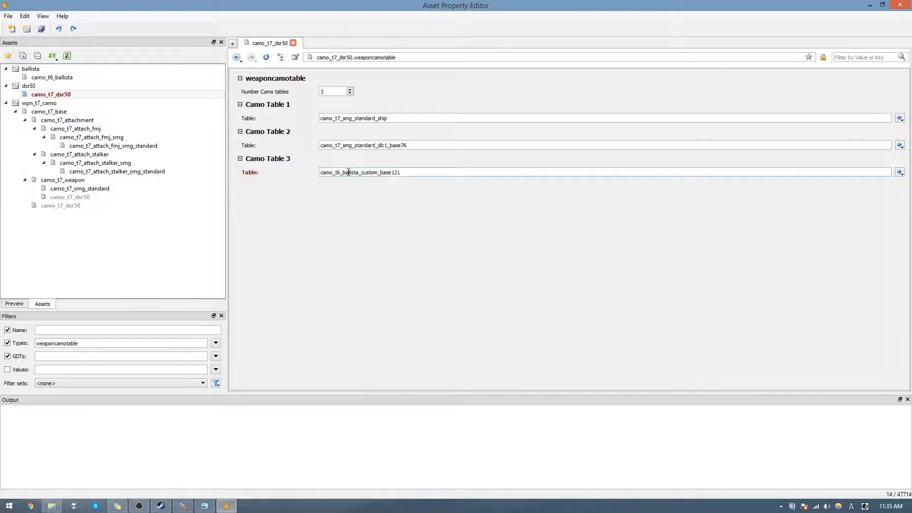
pyautogui.moveTo(346, 172); pyautogui.dragTo(357, 173)
pyautogui.write('_dsr50')
pyautogui.click(384, 181)
# Step: Set Camo Table 2 to camo_t6_dsr50_dlc1_base76 and Camo Table 1 to camo_t6_dsr50_ship, and save the table asset
pyautogui.moveTo(357, 172); pyautogui.dragTo(316, 167)
pyautogui.hotkey('ctrl', 'c')
pyautogui.moveTo(376, 145); pyautogui.dragTo(321, 145)
pyautogui.hotkey('ctrl', 'v')
pyautogui.click(382, 132)
pyautogui.moveTo(376, 119); pyautogui.dragTo(321, 118)
pyautogui.hotkey('ctrl', 'v')
pyautogui.click(456, 214)
pyautogui.hotkey('ctrl', 's')
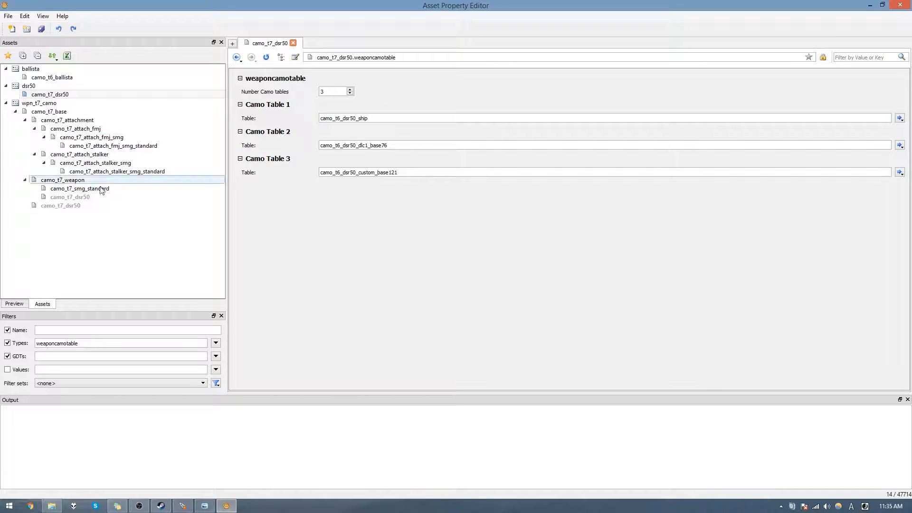
# Step: Filter the assets by the bulletweapon type and open dsr50_mp
pyautogui.doubleClick(88, 342)
pyautogui.write('bulletweapon')
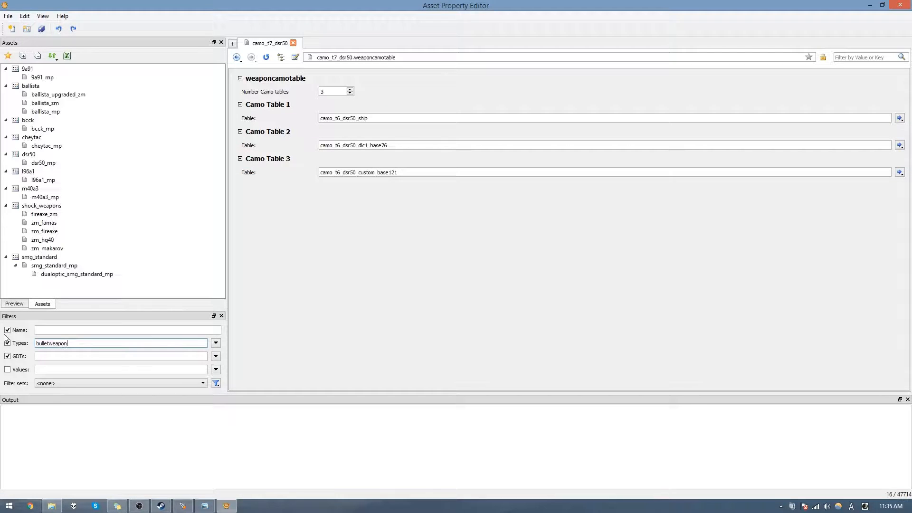
pyautogui.click(75, 163)
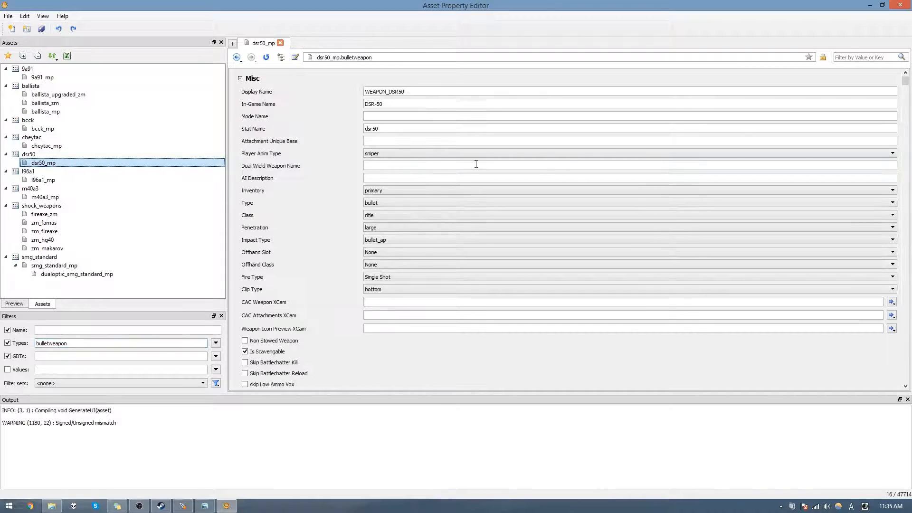
# Step: Set the Weapon Camo of dsr50_mp to camo_t6_dsr50 and save the asset
pyautogui.moveTo(905, 88); pyautogui.dragTo(834, 247)
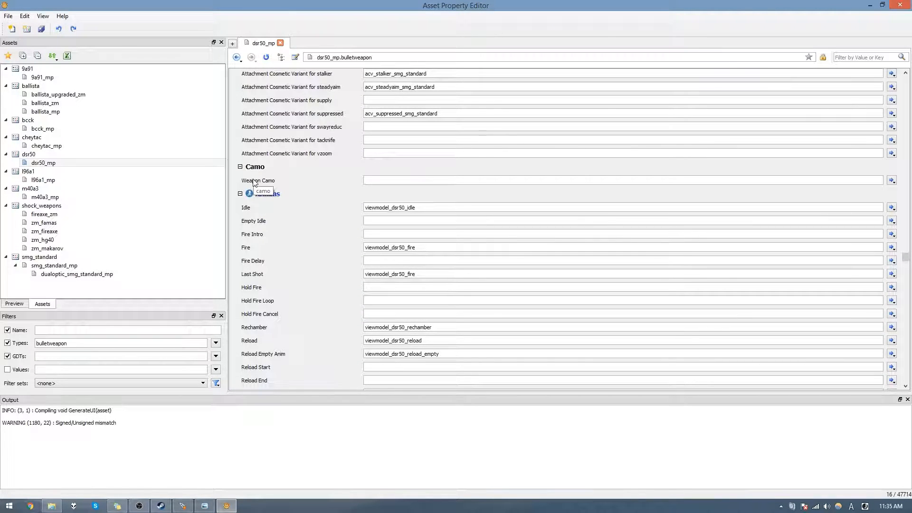
pyautogui.click(458, 179)
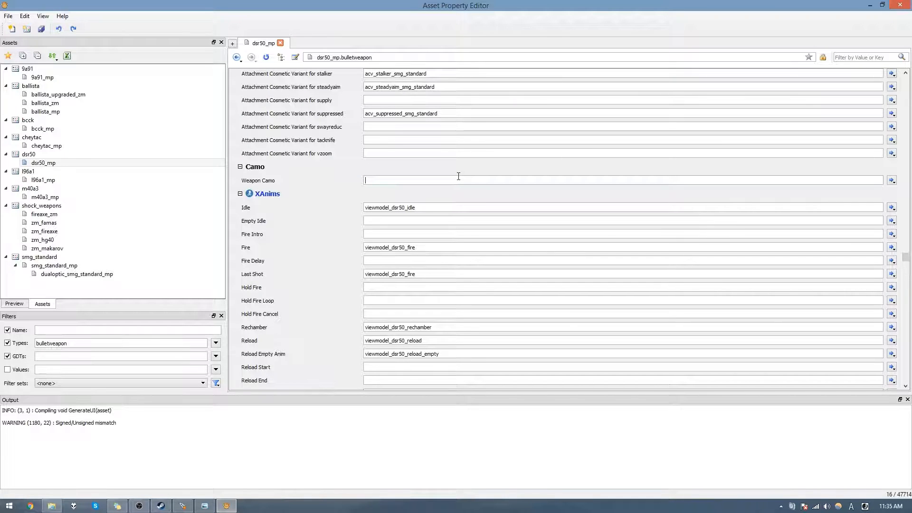
pyautogui.write('camo_')
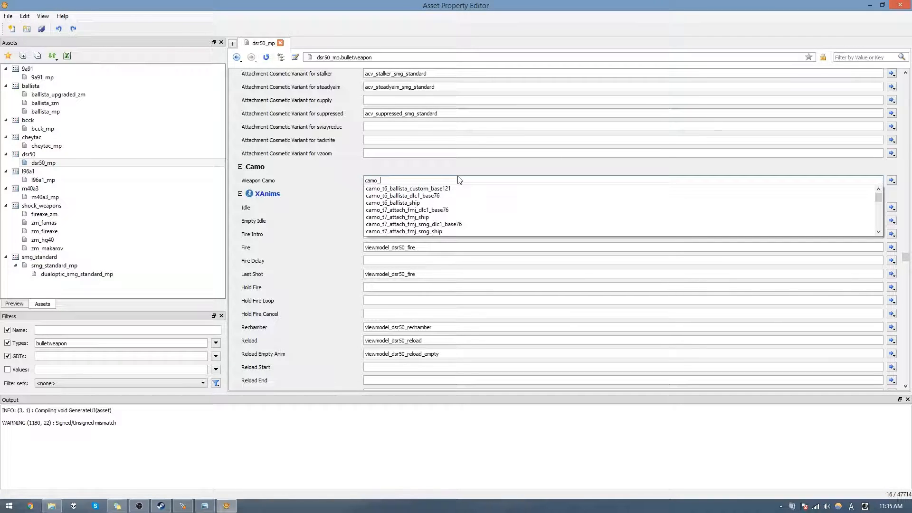
pyautogui.write('t6_dsr50')
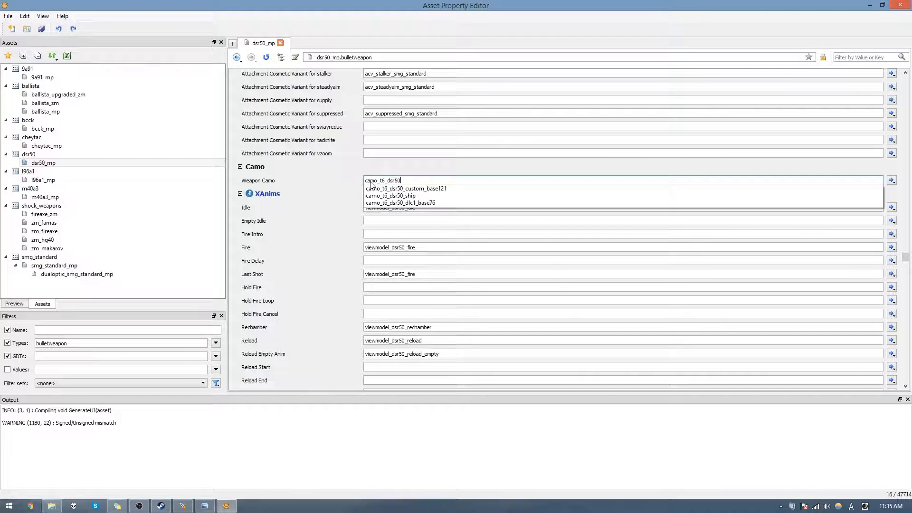
pyautogui.click(338, 205)
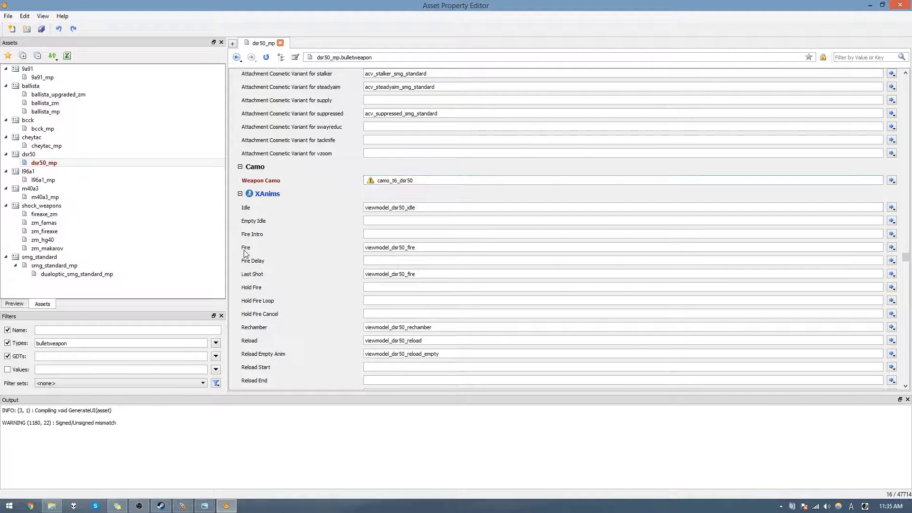
# Step: Switch to the Mod Tools Launcher, browse to zm_boxmap's scripts/zm folder and open zm_boxmap.gsc in Notepad++
pyautogui.click(183, 505)
pyautogui.moveTo(443, 148); pyautogui.dragTo(411, 100)
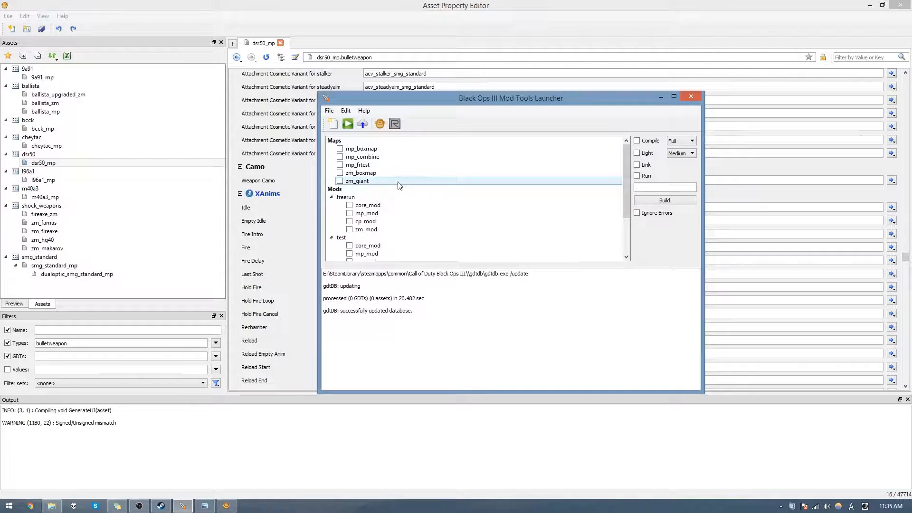
pyautogui.rightClick(385, 174)
pyautogui.click(415, 195)
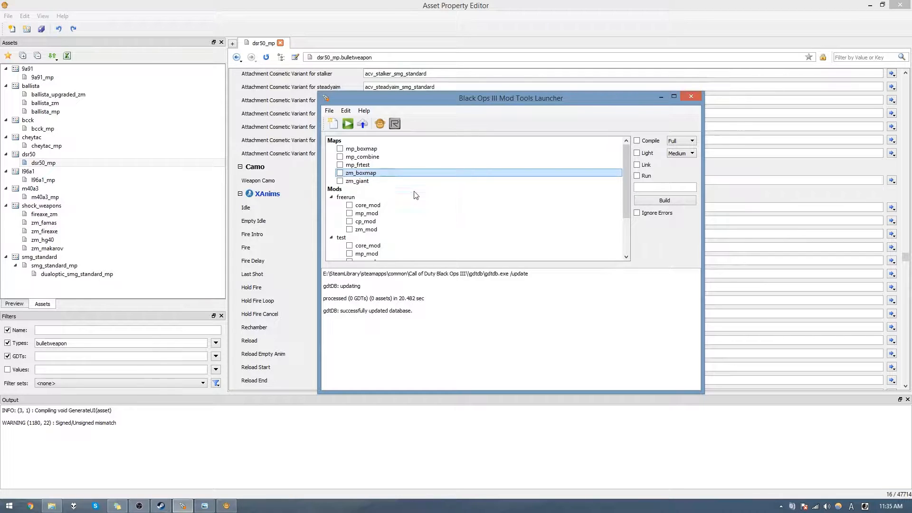
pyautogui.click(522, 123)
pyautogui.doubleClick(326, 162)
pyautogui.doubleClick(319, 151)
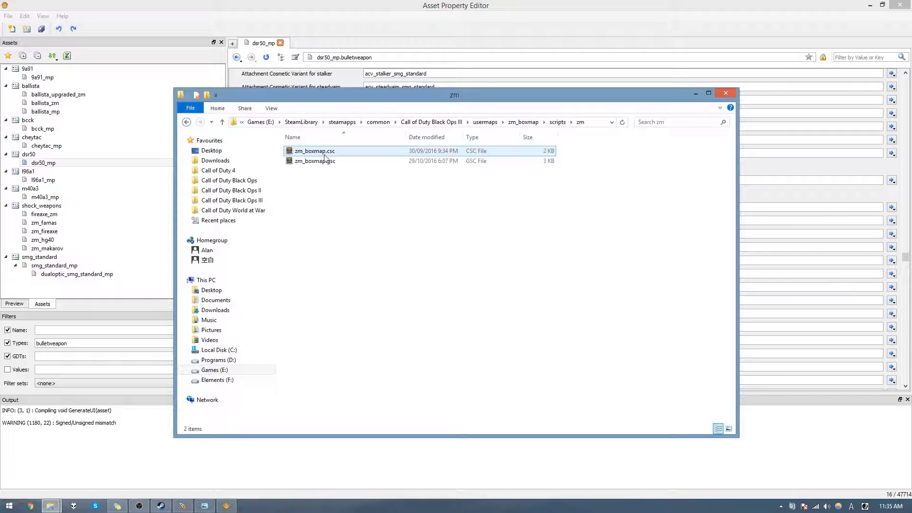
pyautogui.rightClick(316, 162)
pyautogui.click(350, 201)
# Step: Set level.pack_a_punch_camo_index_number_variants to 1 in the main function of zm_boxmap.gsc and save the script
pyautogui.scroll(-6, 456, 265)
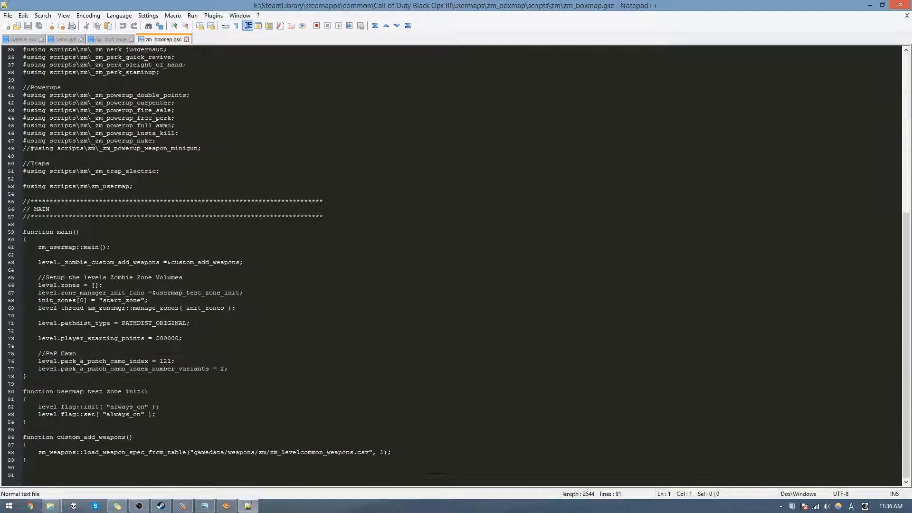
pyautogui.moveTo(187, 361); pyautogui.dragTo(40, 360)
pyautogui.click(184, 360)
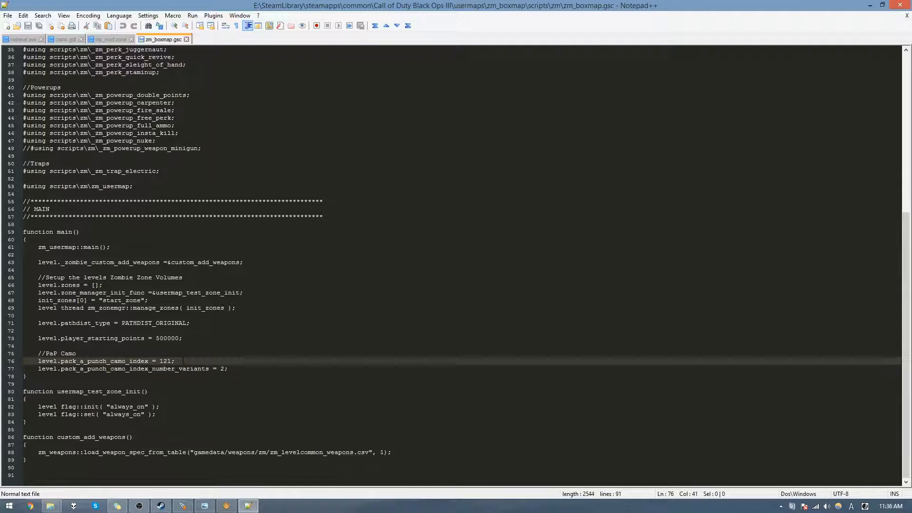
pyautogui.doubleClick(167, 361)
pyautogui.click(221, 368)
pyautogui.press('BackSpace')
pyautogui.write('1')
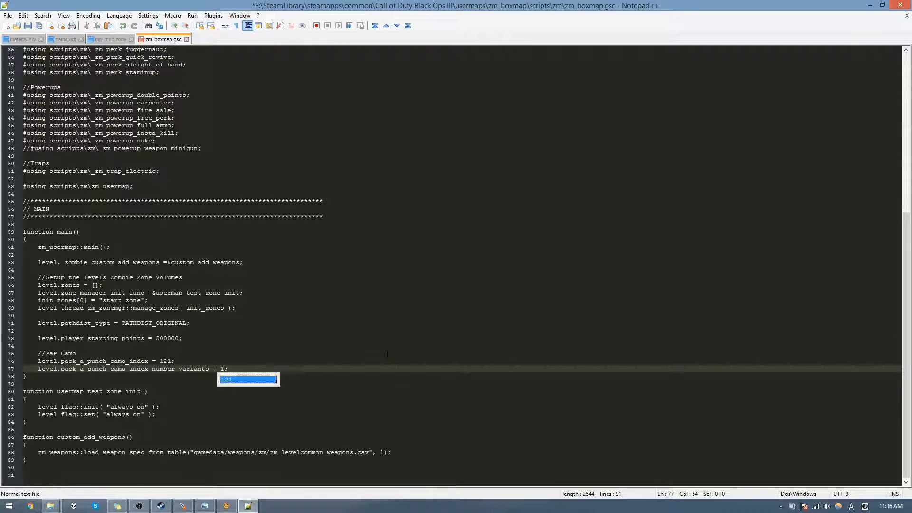
pyautogui.click(387, 353)
pyautogui.hotkey('ctrl', 's')
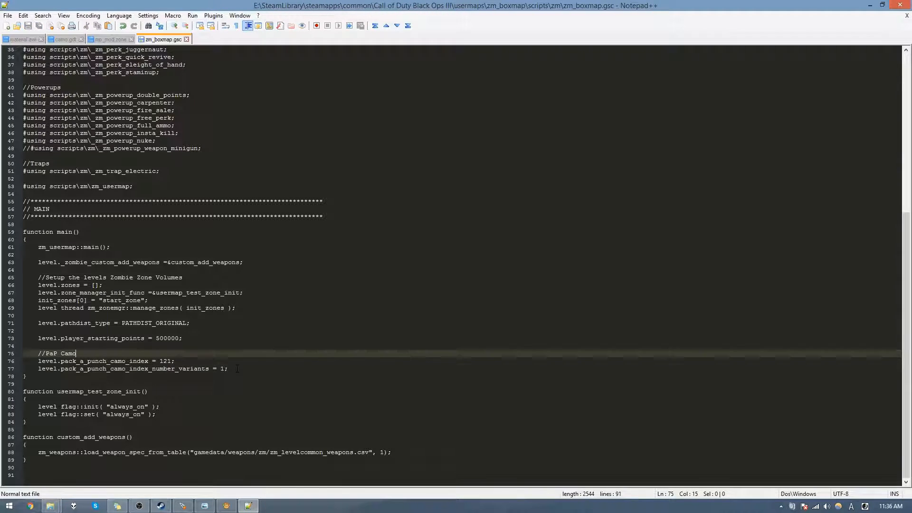
pyautogui.click(238, 368)
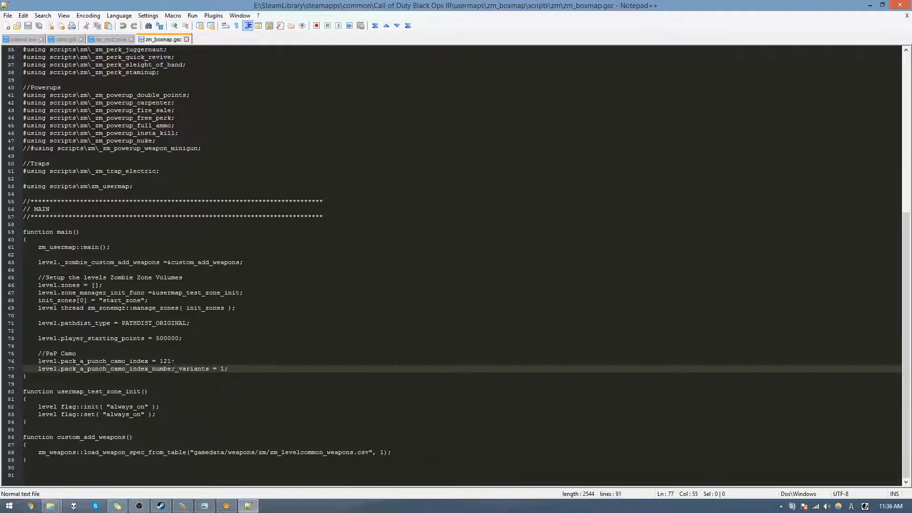
pyautogui.moveTo(161, 361); pyautogui.dragTo(169, 362)
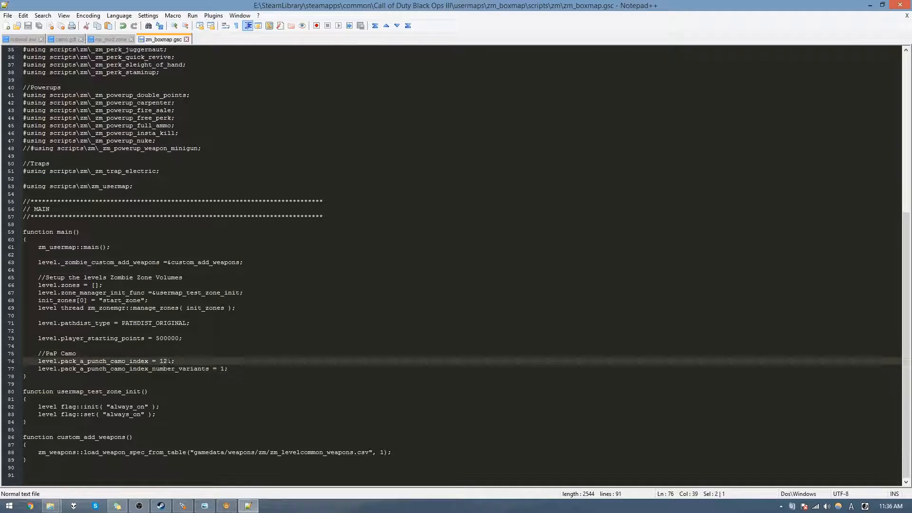
pyautogui.doubleClick(222, 369)
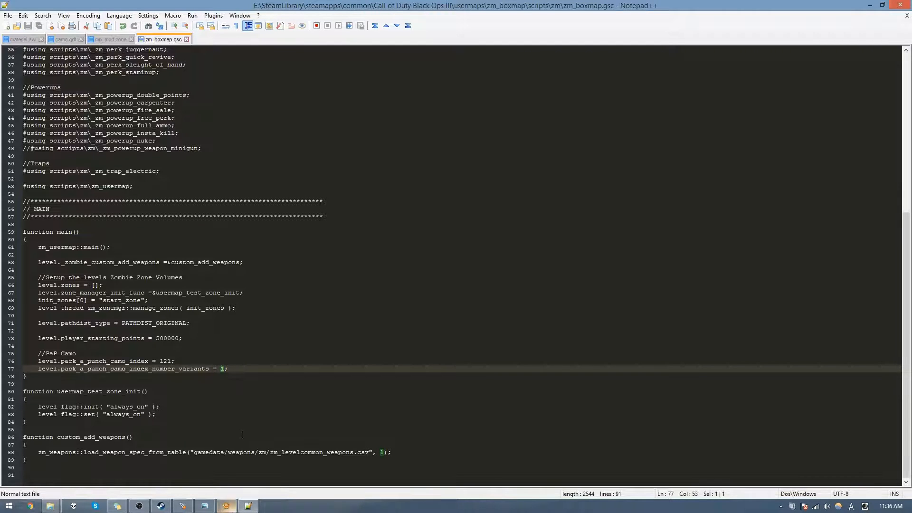
pyautogui.doubleClick(161, 361)
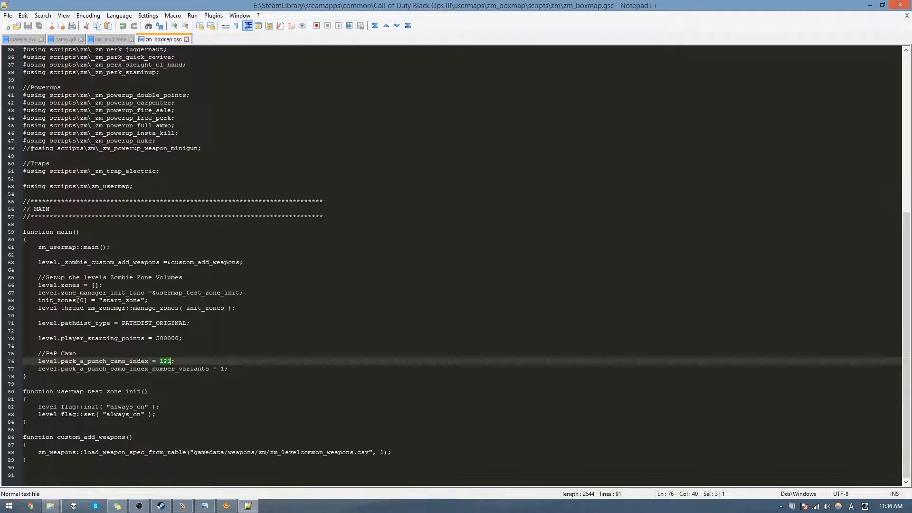
pyautogui.click(221, 369)
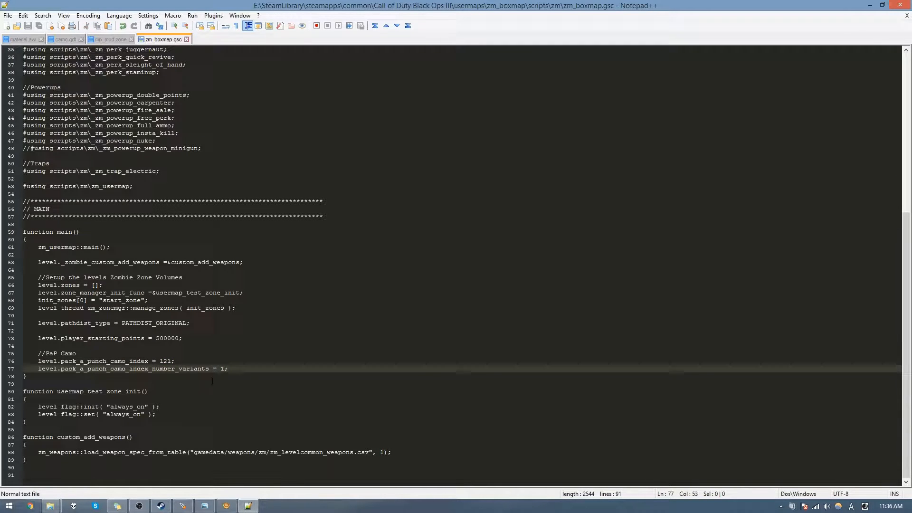
# Step: Switch to the Mod Tools Launcher, select the zm_boxmap map and enable the Link and Run build options
pyautogui.click(226, 506)
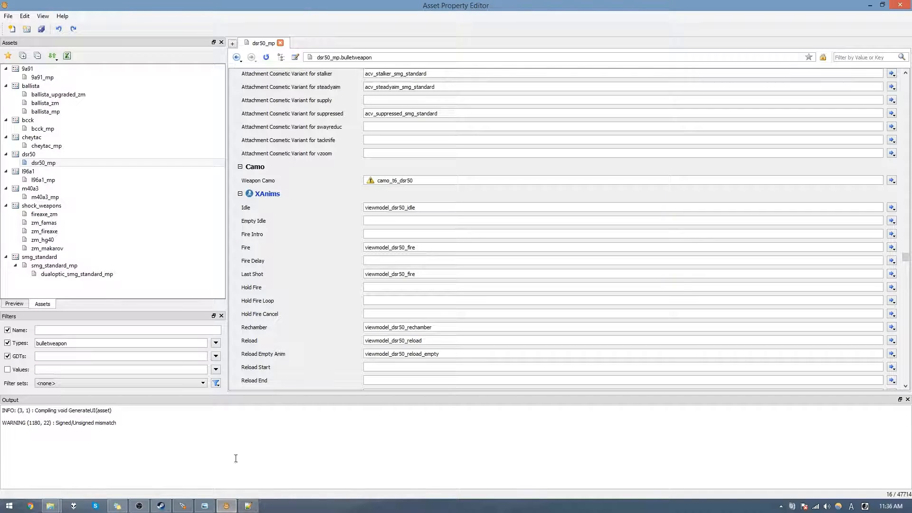
pyautogui.click(191, 507)
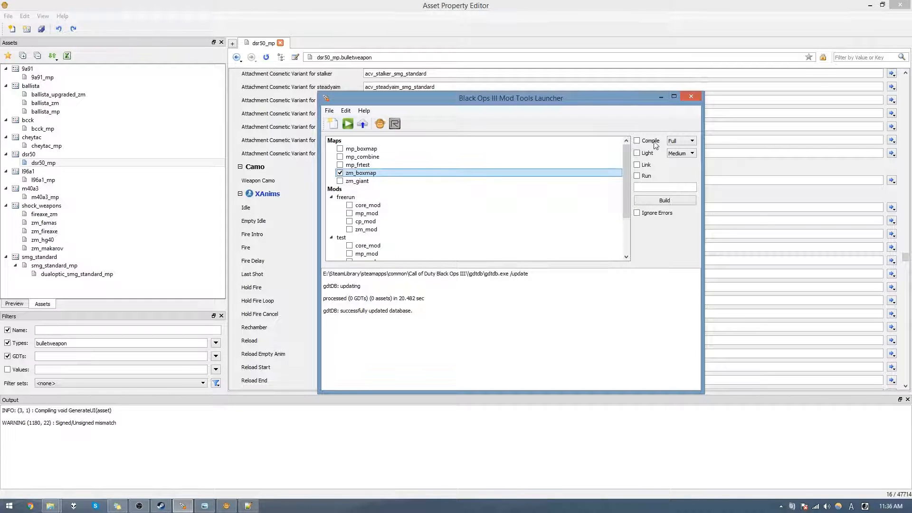
pyautogui.click(647, 165)
pyautogui.click(645, 178)
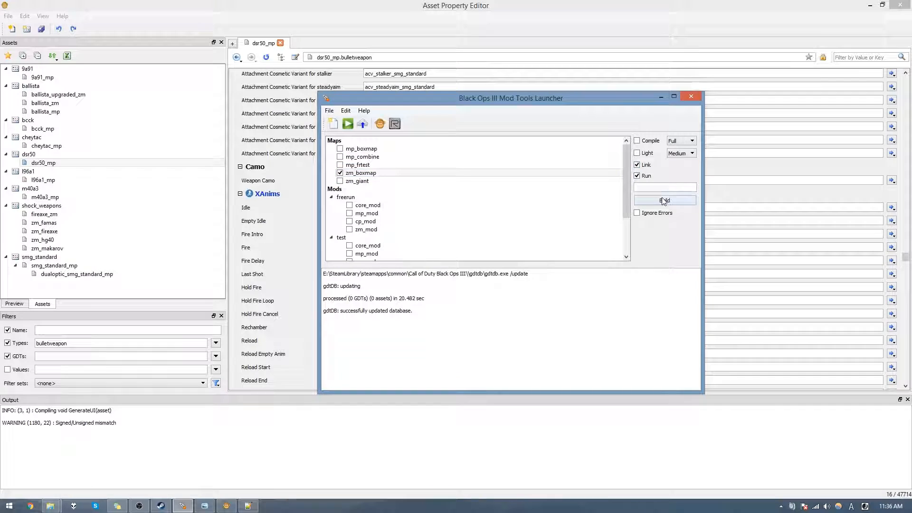
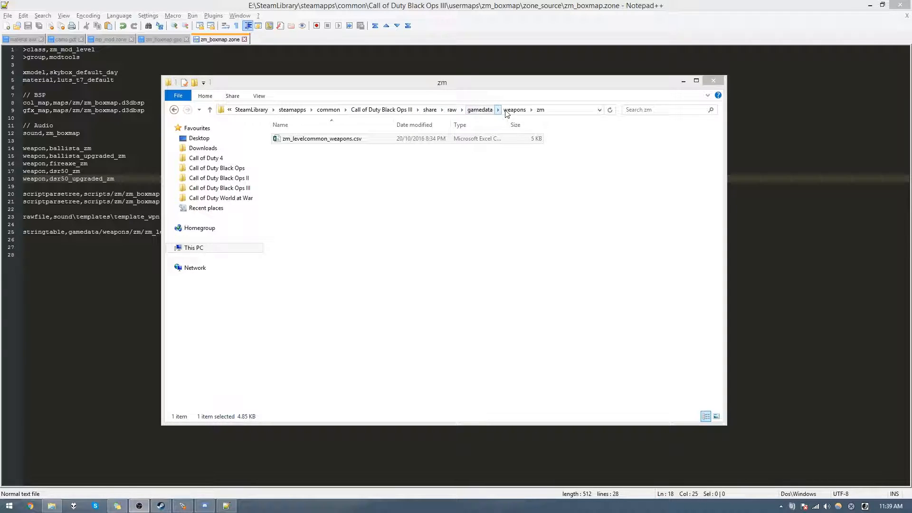
# Step: Open zm_levelcommon_weapons.csv in Excel and fit all column widths to their contents
pyautogui.click(331, 186)
pyautogui.click(308, 139)
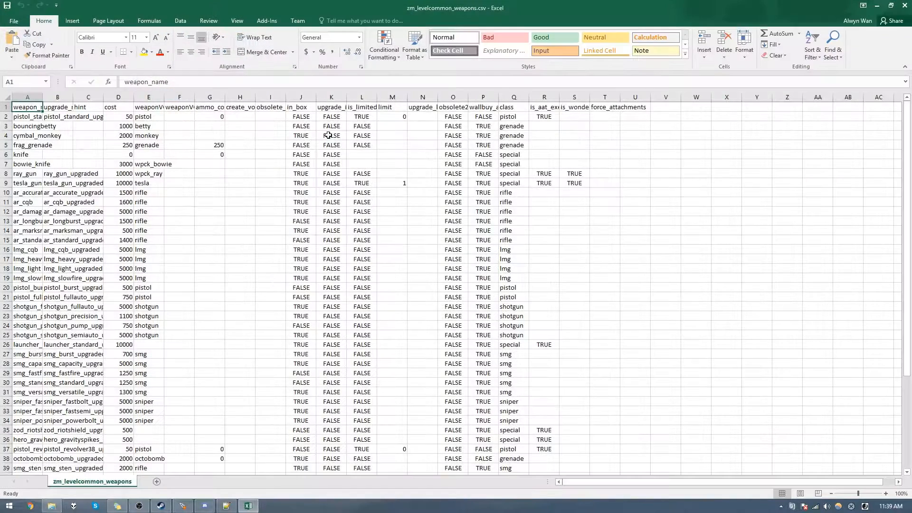
pyautogui.hotkey('alt', 'Tab')
pyautogui.rightClick(326, 138)
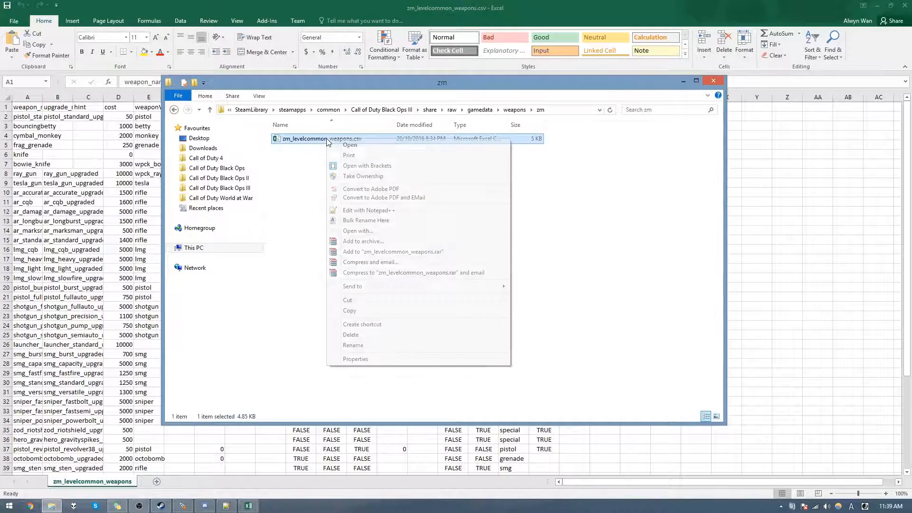
pyautogui.click(391, 2)
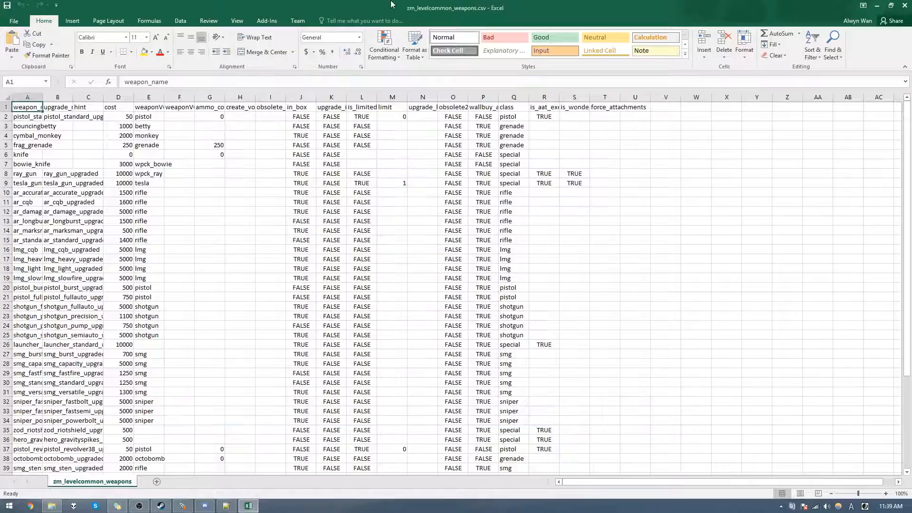
pyautogui.click(7, 97)
pyautogui.doubleClick(42, 97)
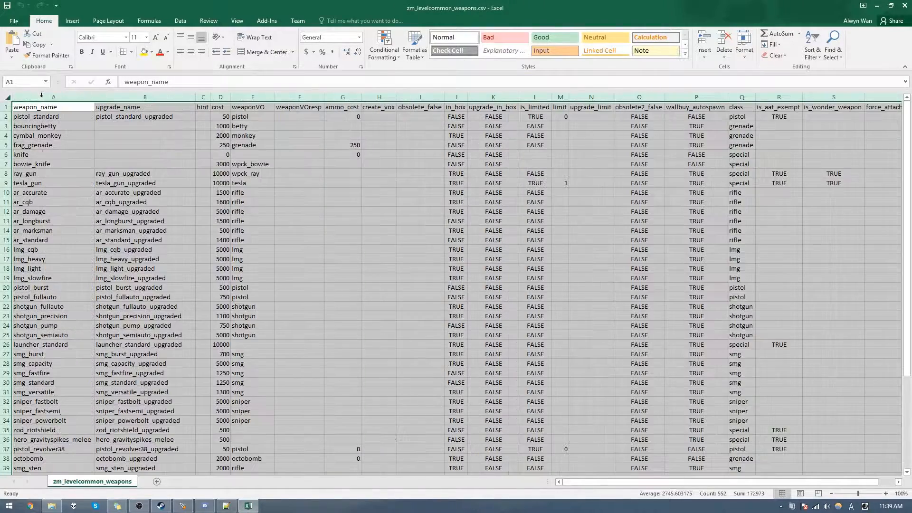
# Step: Add a row below ballista with weapon_name dsr50 and upgrade_name dsr50_upgraded
pyautogui.scroll(-9, 46, 343)
pyautogui.click(46, 343)
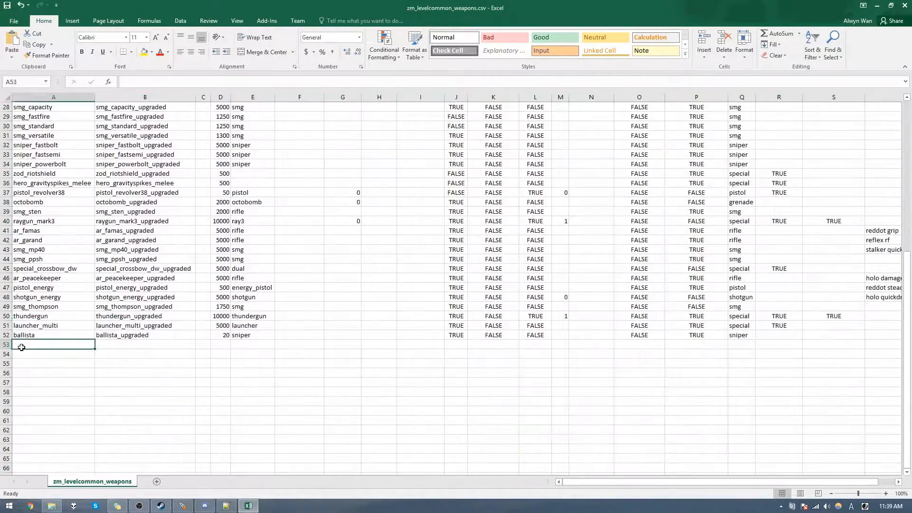
pyautogui.write('dsr50')
pyautogui.press('Tab')
pyautogui.write('dsr50_upgraded')
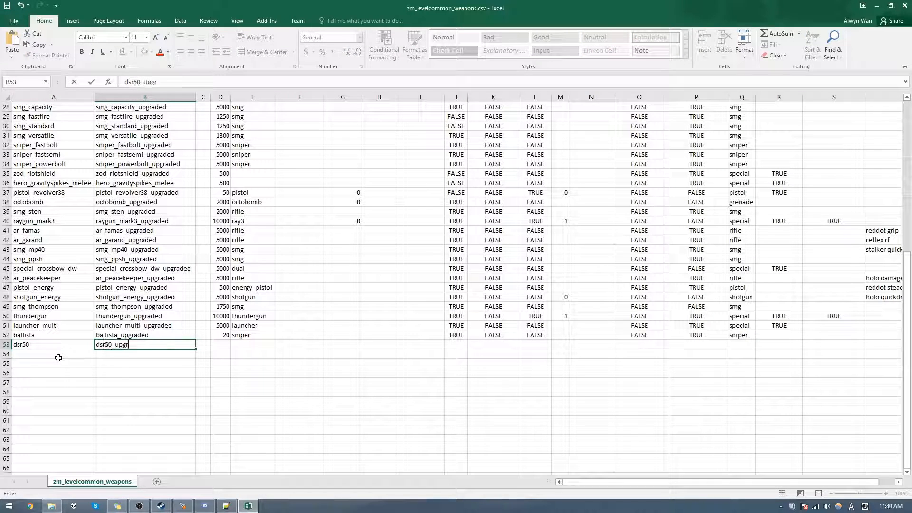
pyautogui.press('Return')
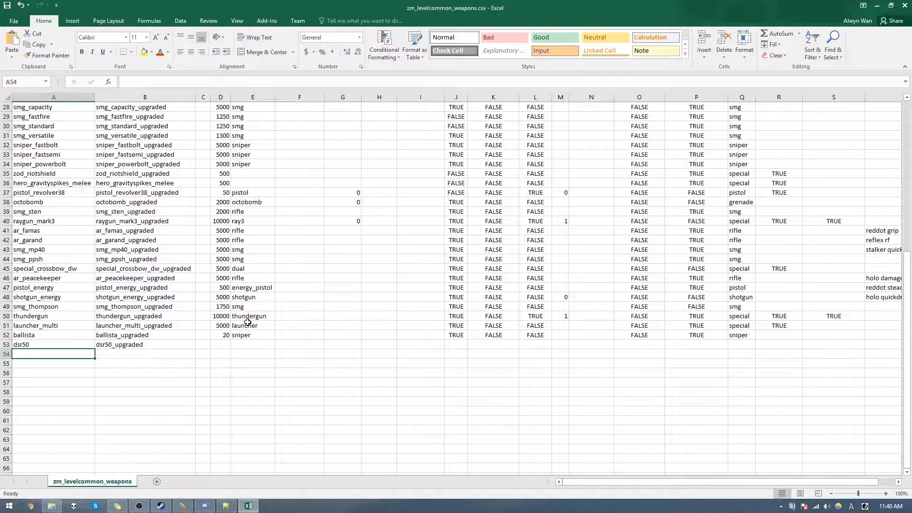
# Step: Set the dsr50 row's cost to 750 and its weaponVO to sniper
pyautogui.scroll(9, 233, 316)
pyautogui.scroll(-6, 235, 247)
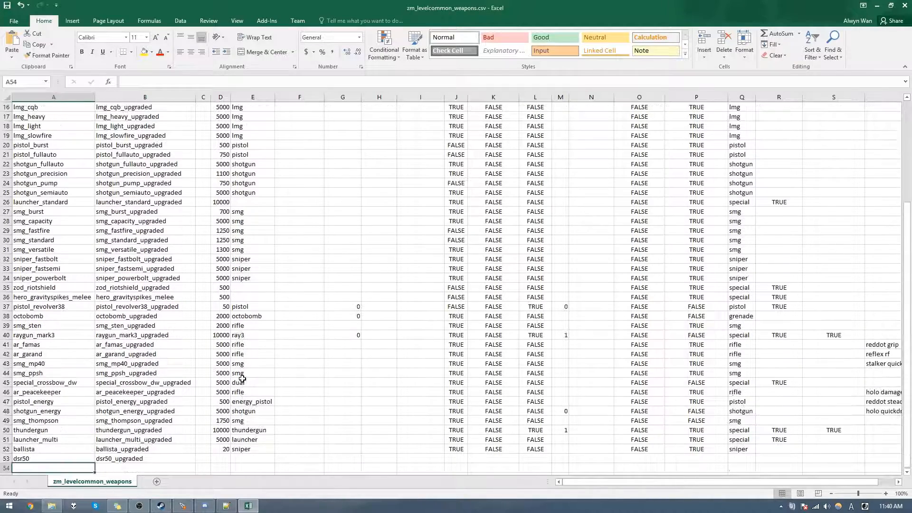
pyautogui.click(223, 430)
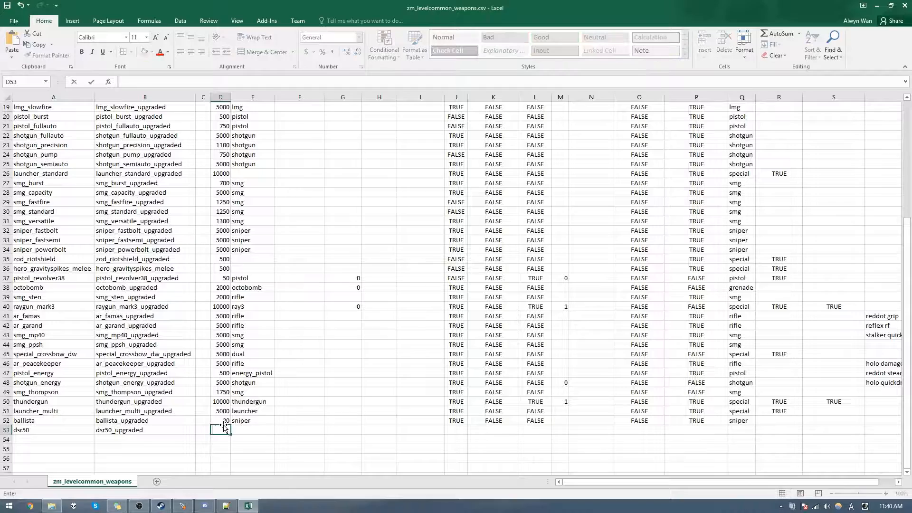
pyautogui.write('4')
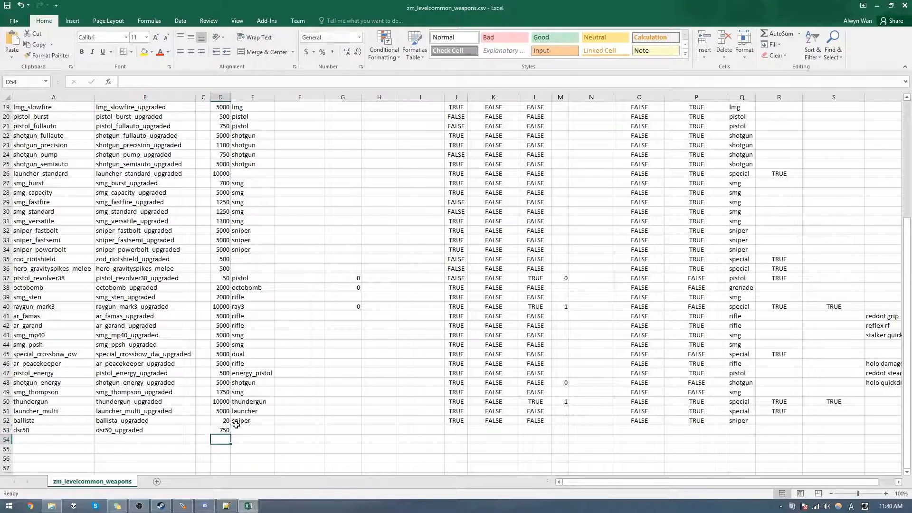
pyautogui.click(238, 430)
pyautogui.write('sniper')
pyautogui.press('Return')
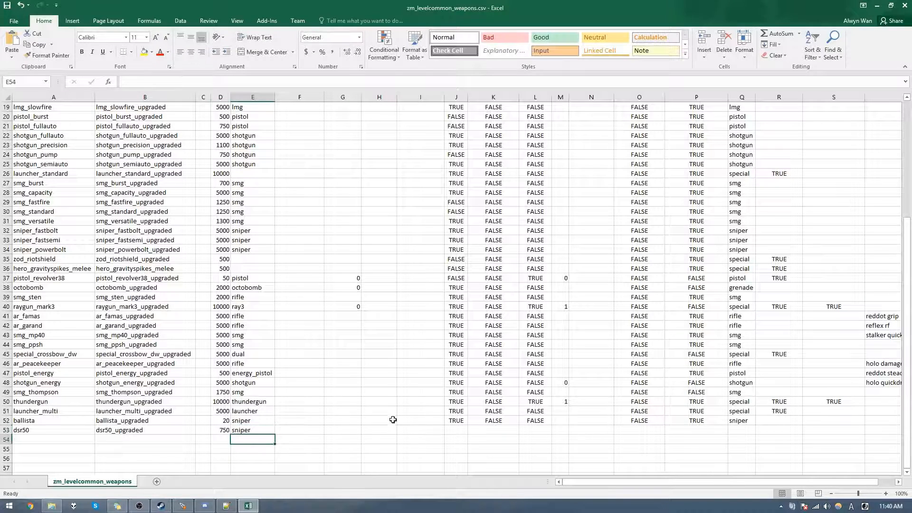
# Step: Copy the ballista row's values from the in_box column through column T into the same columns of the dsr50 row
pyautogui.moveTo(450, 418); pyautogui.dragTo(729, 418)
pyautogui.hotkey('ctrl', 'c')
pyautogui.click(276, 430)
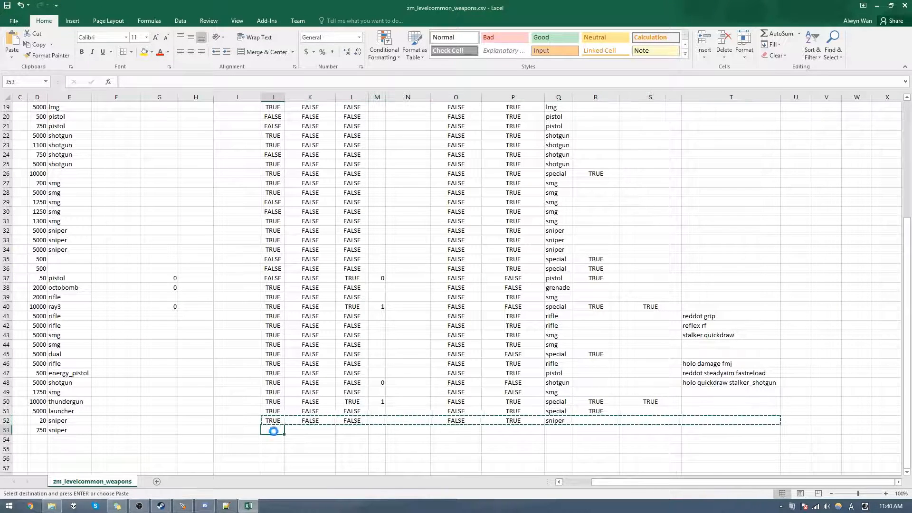
pyautogui.hotkey('ctrl', 'v')
pyautogui.press('Escape')
# Step: Save zm_levelcommon_weapons.csv in CSV format and close it without saving again
pyautogui.hotkey('ctrl', 's')
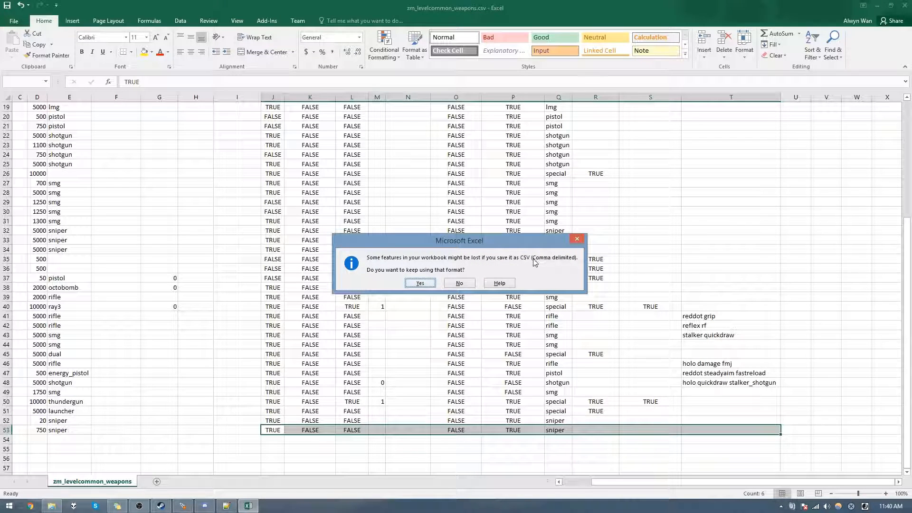
pyautogui.click(418, 283)
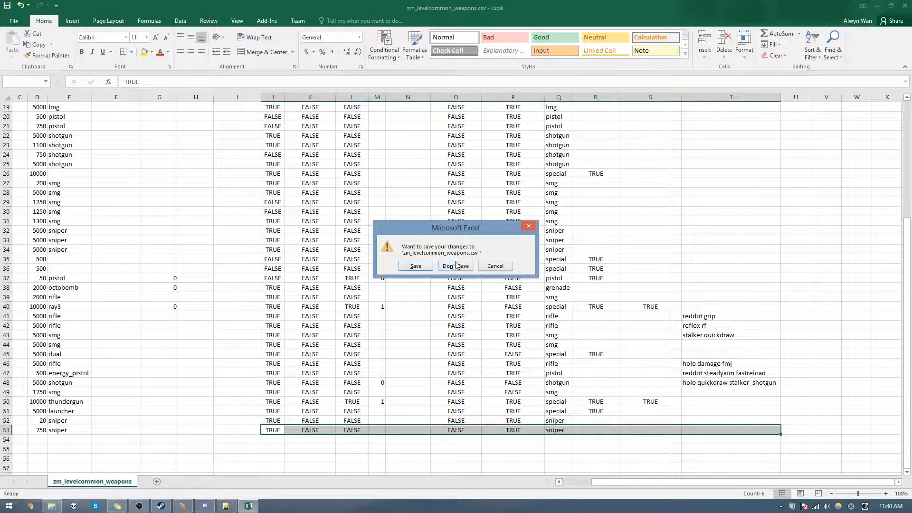
pyautogui.click(455, 266)
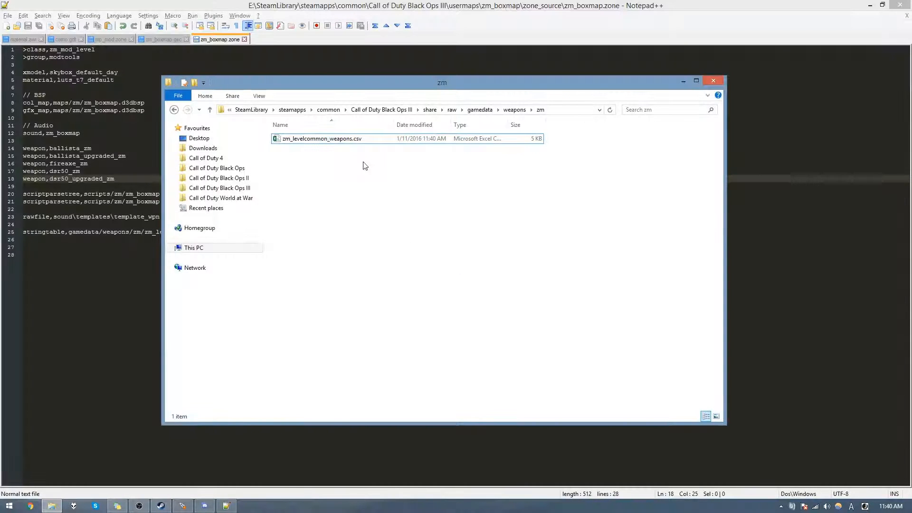
# Step: Check the dsr50_zm and dsr50_upgraded_zm weapon entries in zm_boxmap.zone and switch to the Mod Tools Launcher
pyautogui.moveTo(125, 179); pyautogui.dragTo(2, 170)
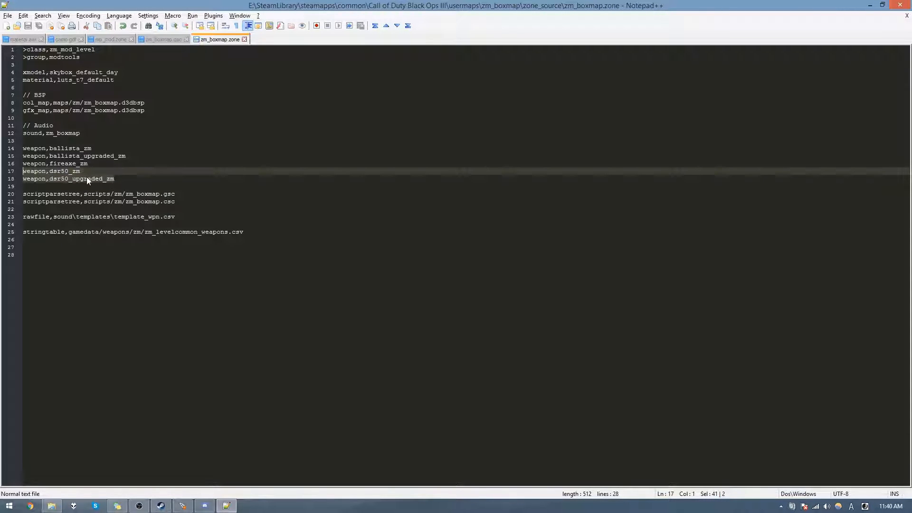
pyautogui.click(188, 508)
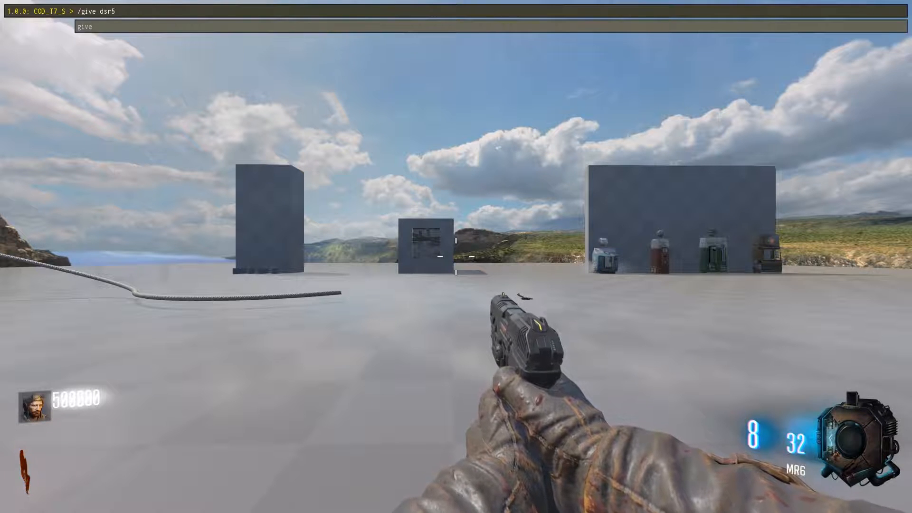
# Step: In the running game, give the player the DSR 50 through the console and upgrade it at the Pack-a-Punch machine
pyautogui.press('`')
pyautogui.press('w')
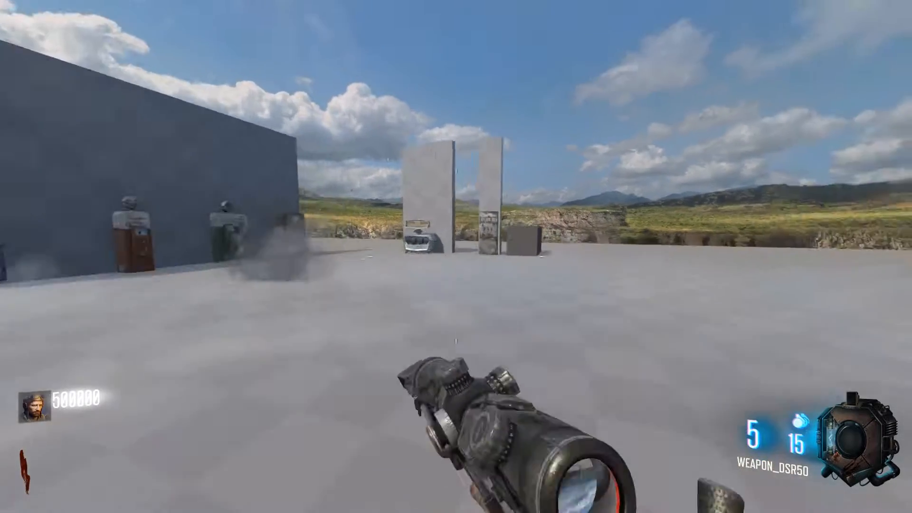
pyautogui.press('c')
pyautogui.press('w')
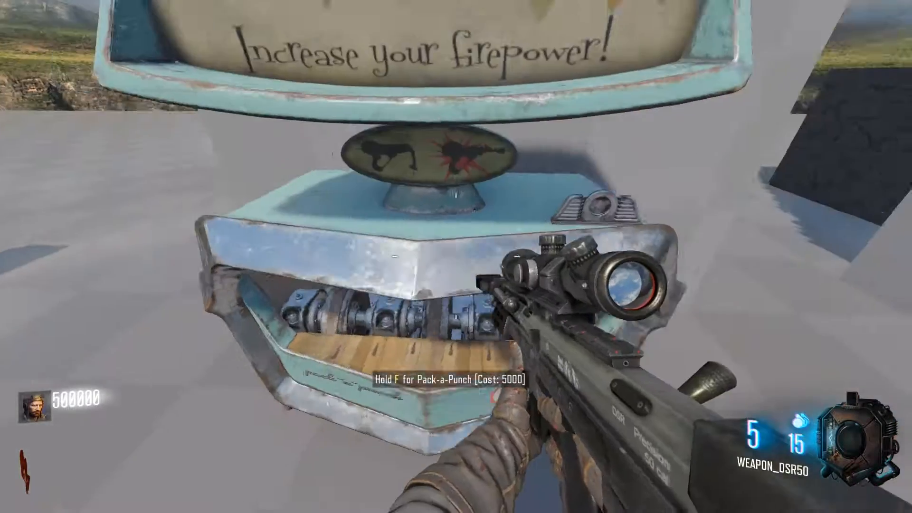
pyautogui.press('f')
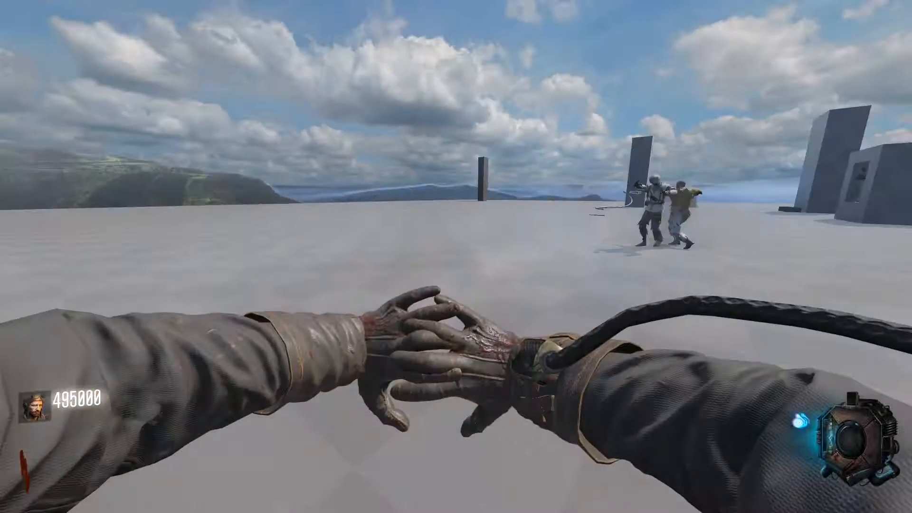
pyautogui.press('w')
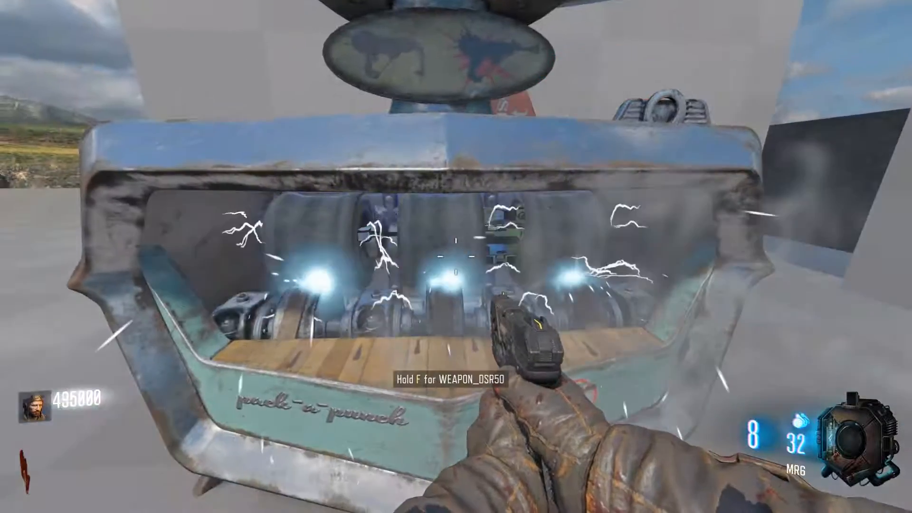
pyautogui.press('w')
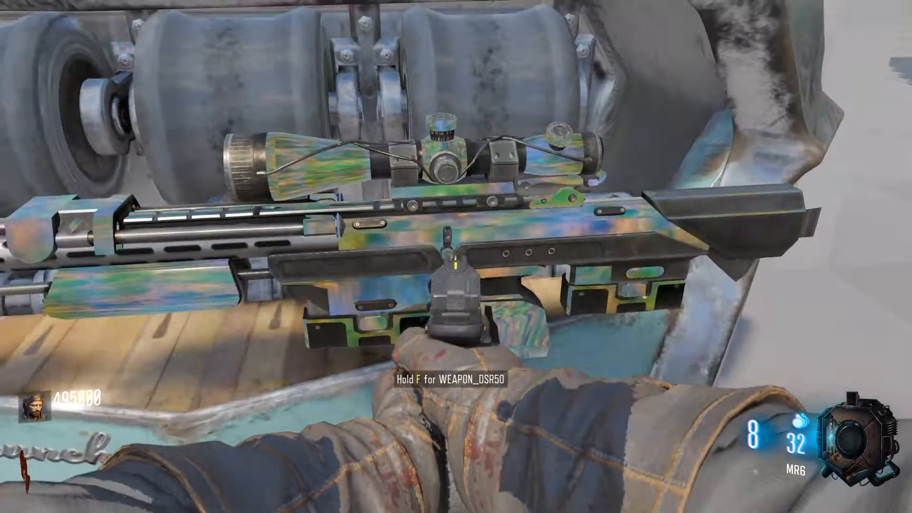
pyautogui.press('f')
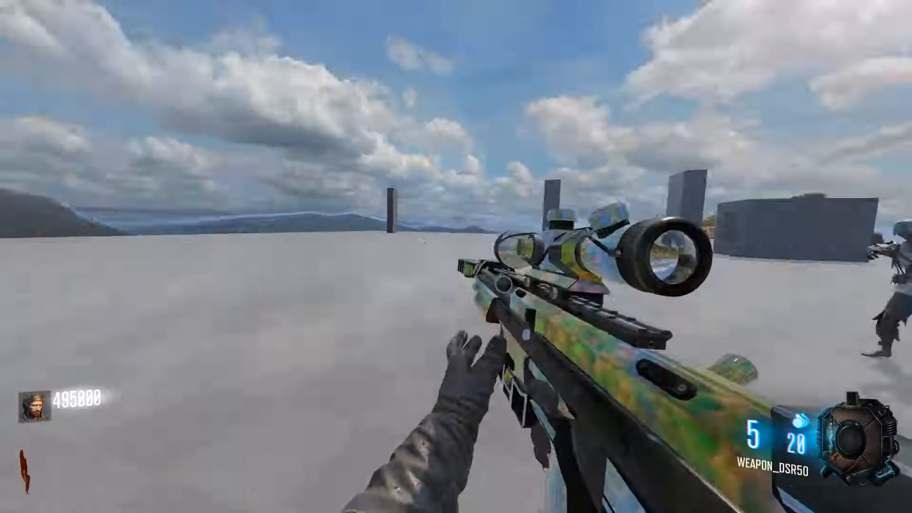
# Step: Examine the custom camo on the upgraded DSR 50 while moving around the map
pyautogui.press('a')
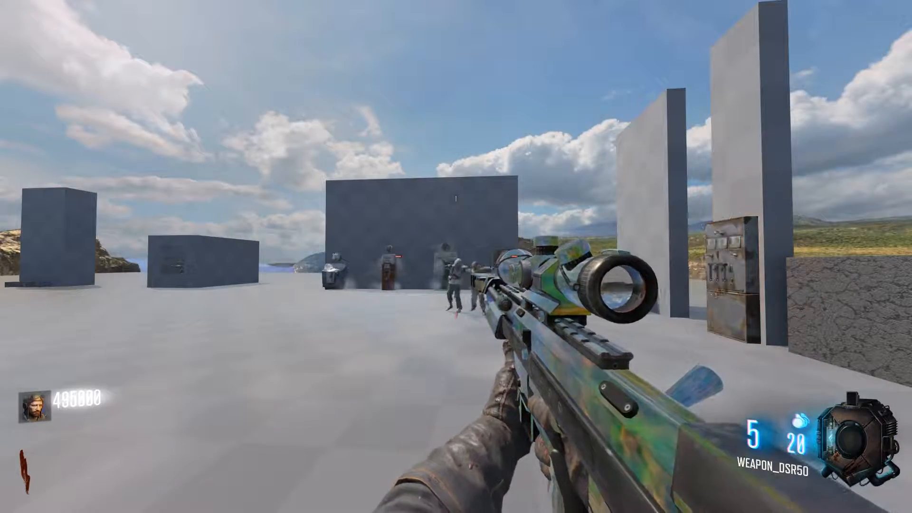
pyautogui.press('w')
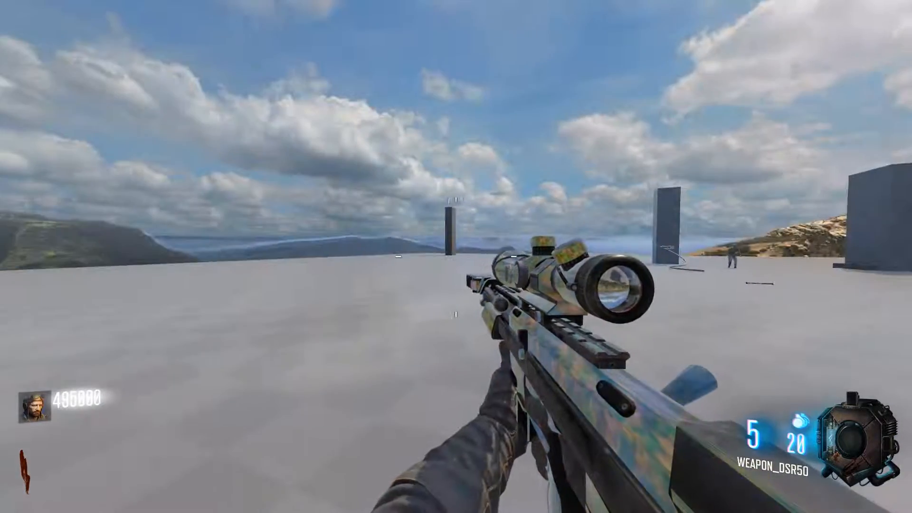
pyautogui.press('a')
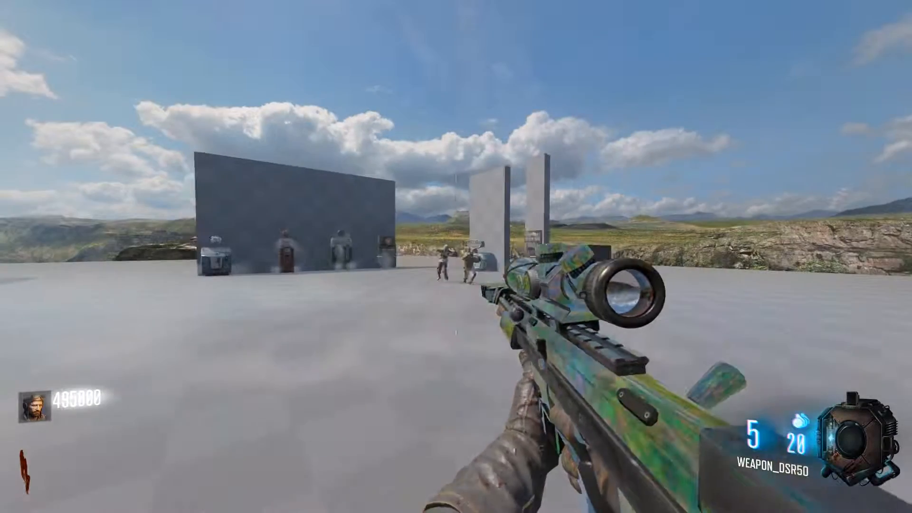
pyautogui.rightClick(456, 256)
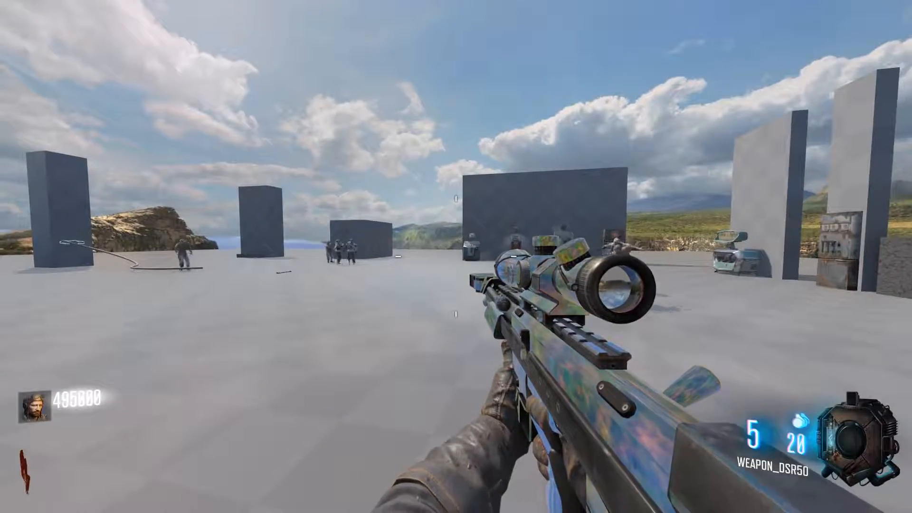
pyautogui.press('a')
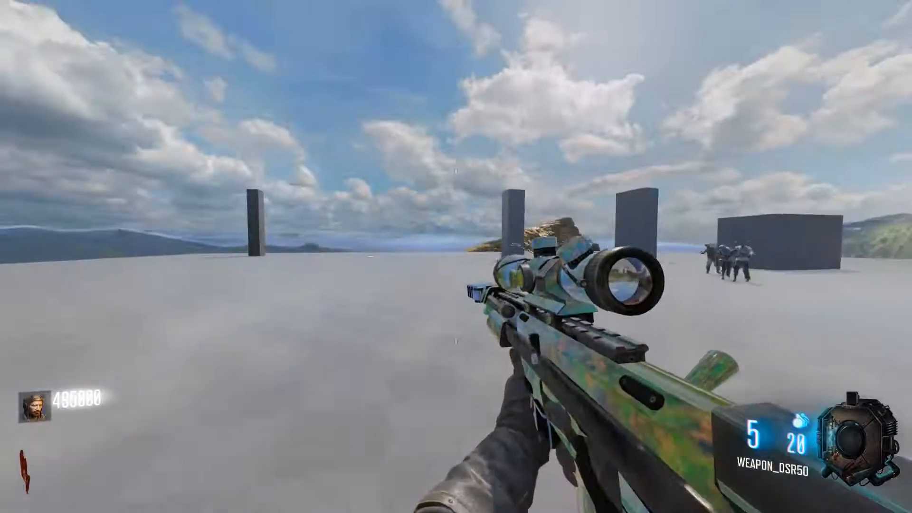
pyautogui.press('w')
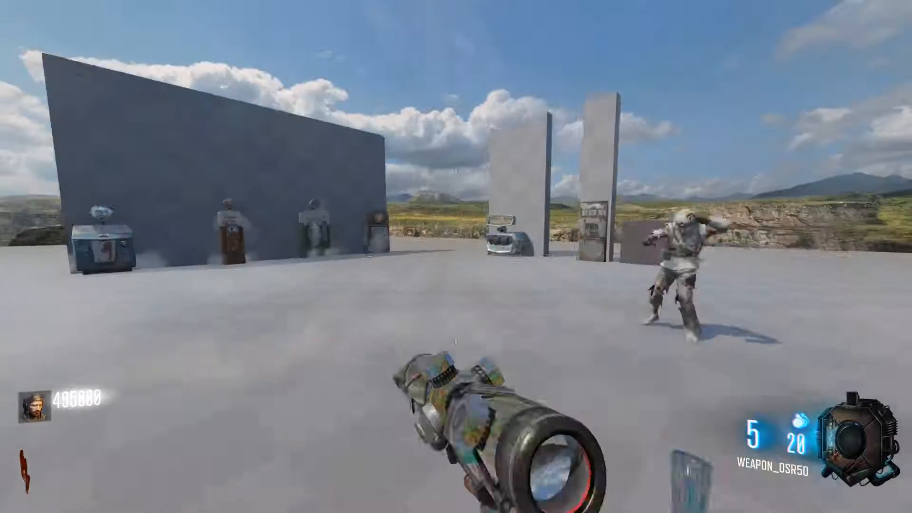
# Step: Pack-a-Punch the upgraded DSR 50 a second time and collect it from the machine
pyautogui.press('w')
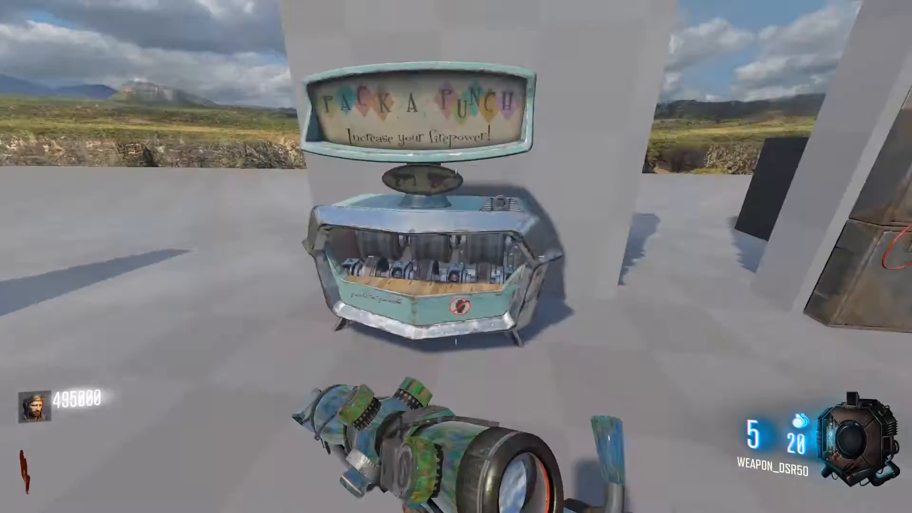
pyautogui.press('f')
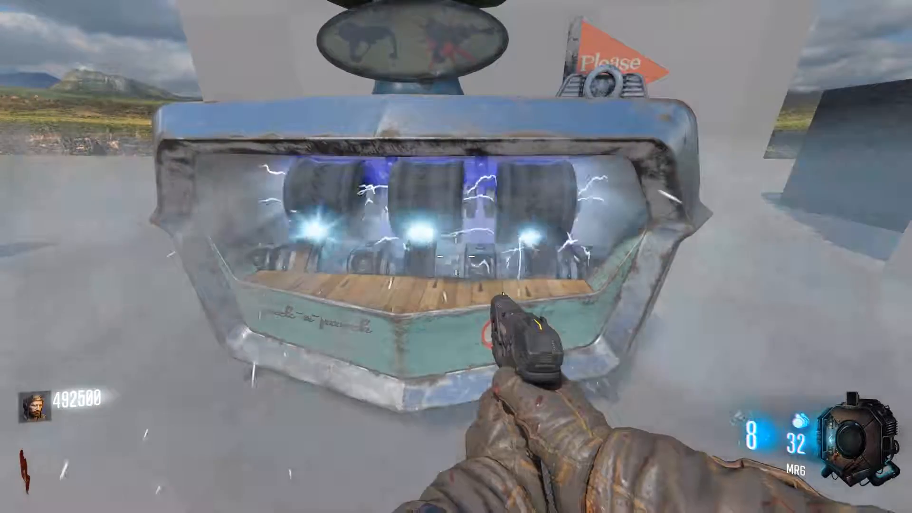
pyautogui.rightClick(456, 257)
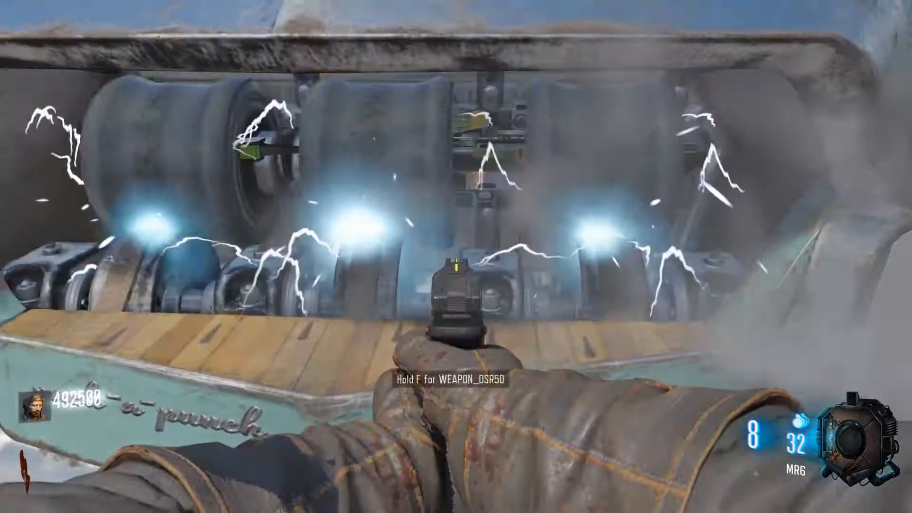
pyautogui.press('f')
pyautogui.press('s')
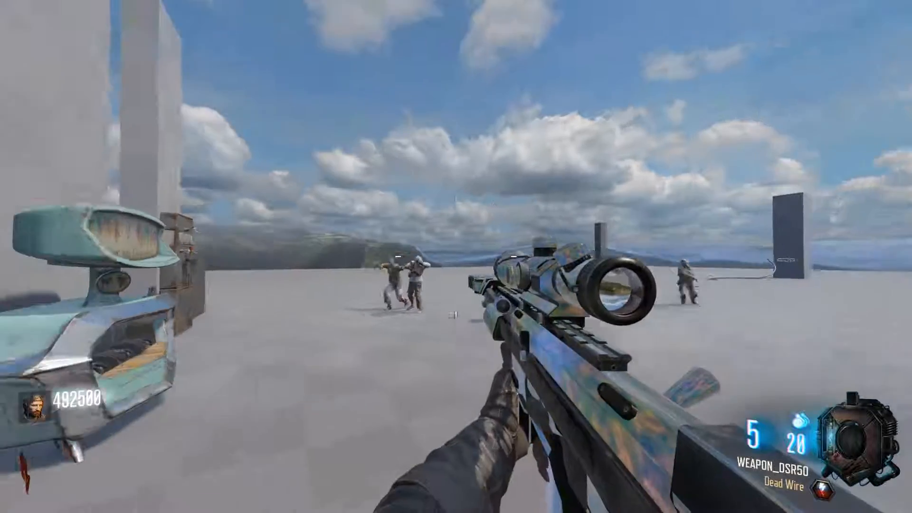
# Step: Test the repacked DSR 50 by aiming through its scope, firing at the zombies and reloading
pyautogui.rightClick(456, 257)
pyautogui.press('s')
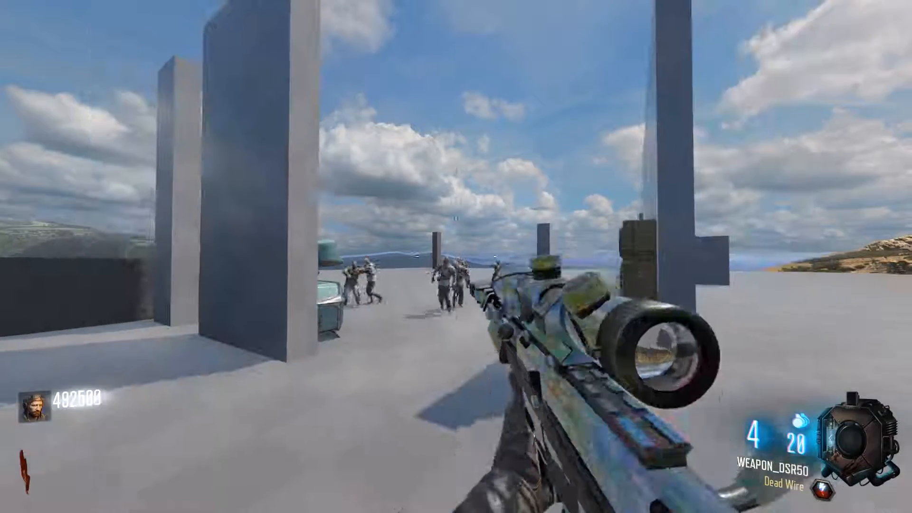
pyautogui.rightClick(456, 256)
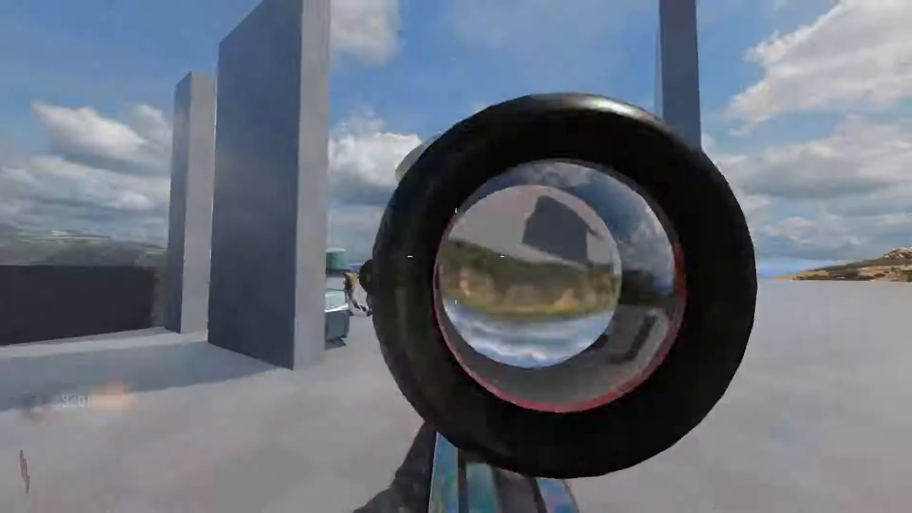
pyautogui.click(455, 256)
pyautogui.press('r')
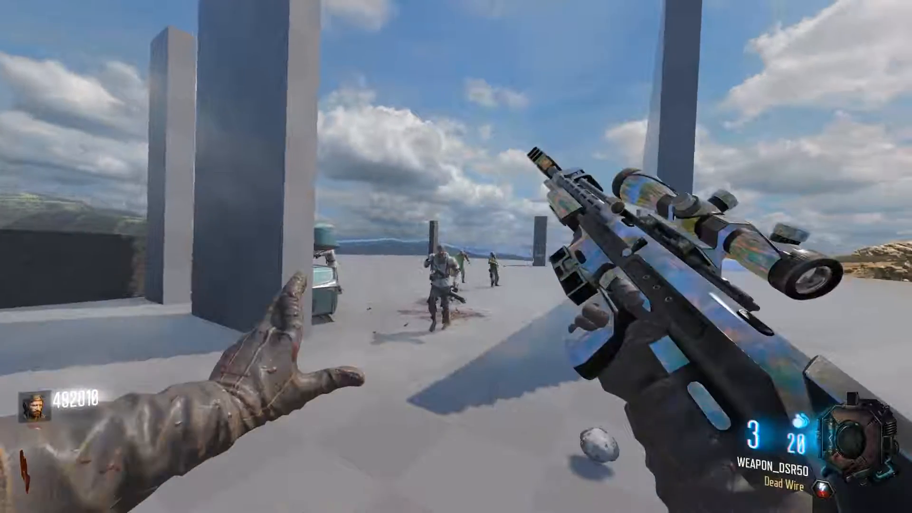